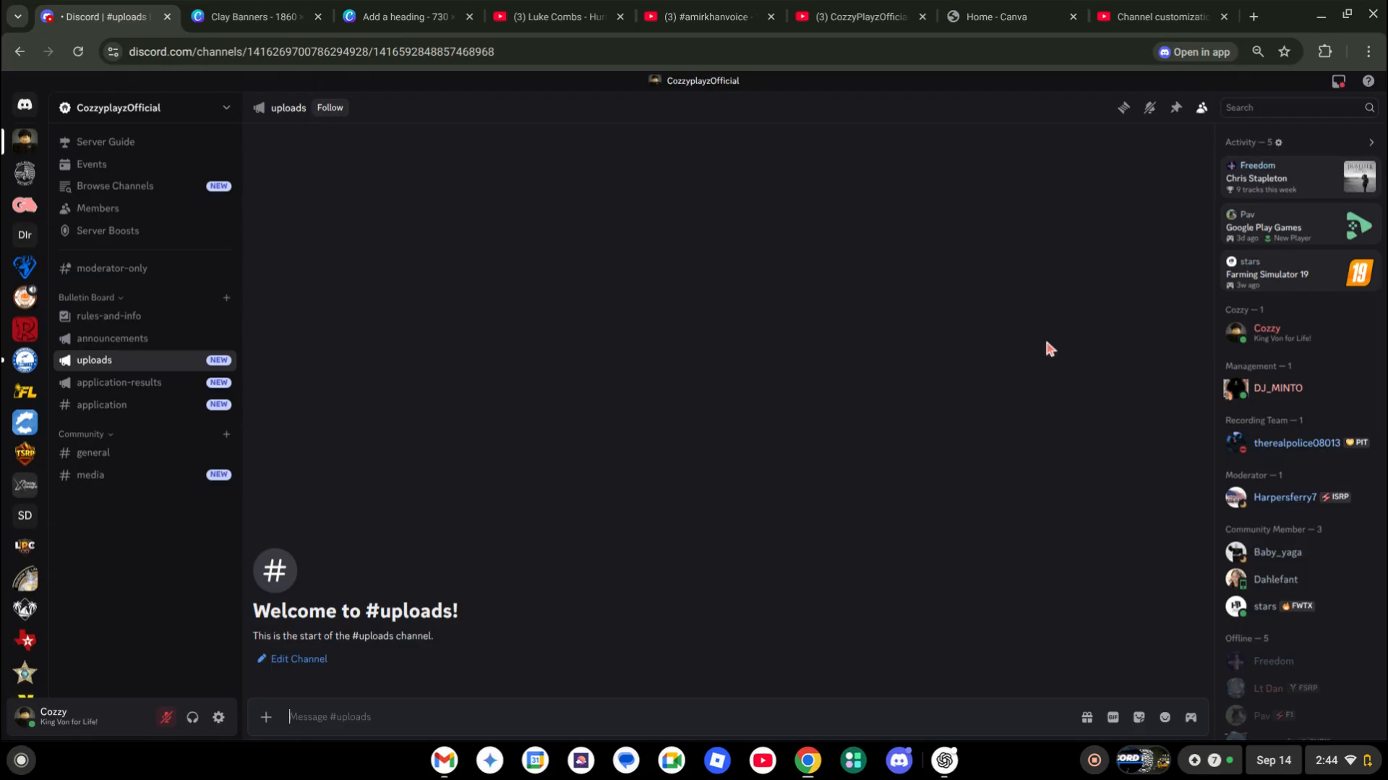
Reorder the Canva tabs, close the Add a heading design and switch to Clay Banners
drag(1042, 6, 411, 6)
drag(550, 16, 432, 9)
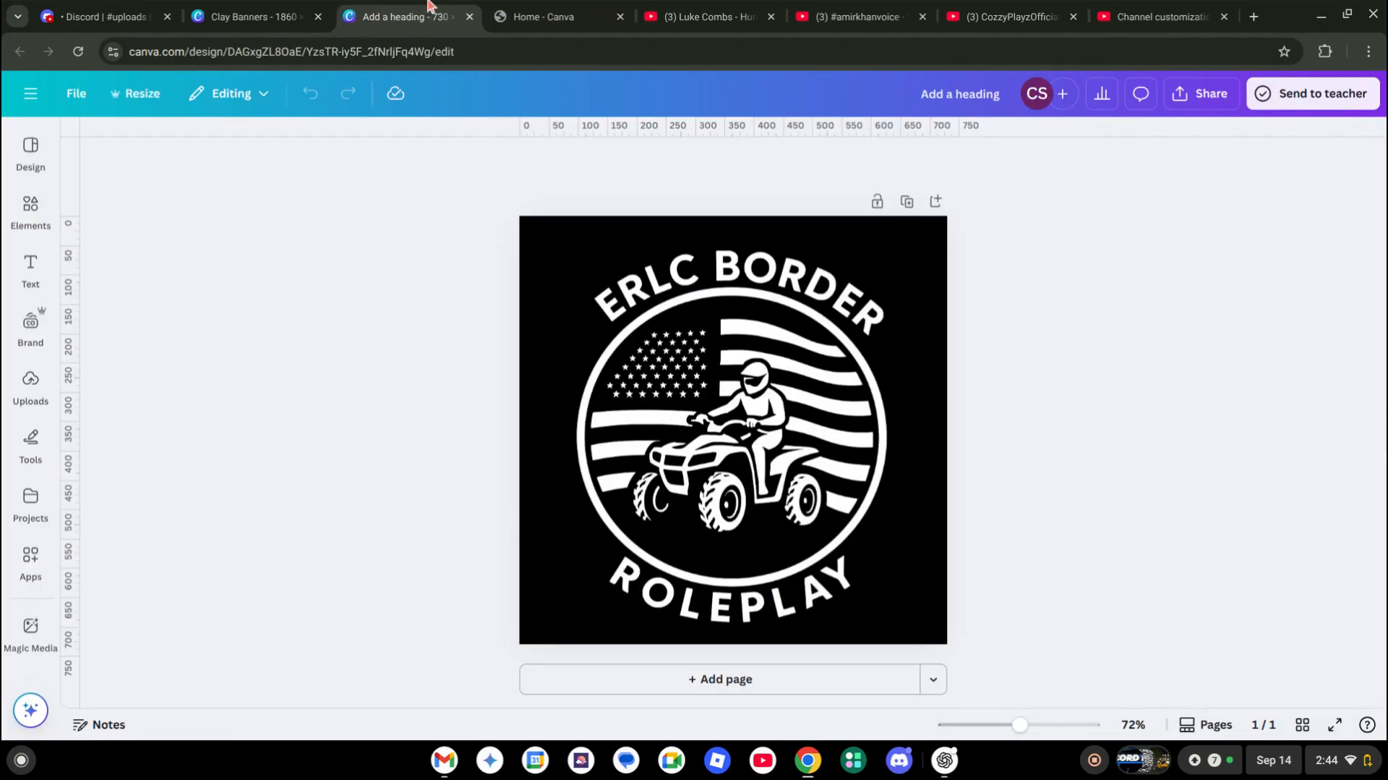
click(469, 17)
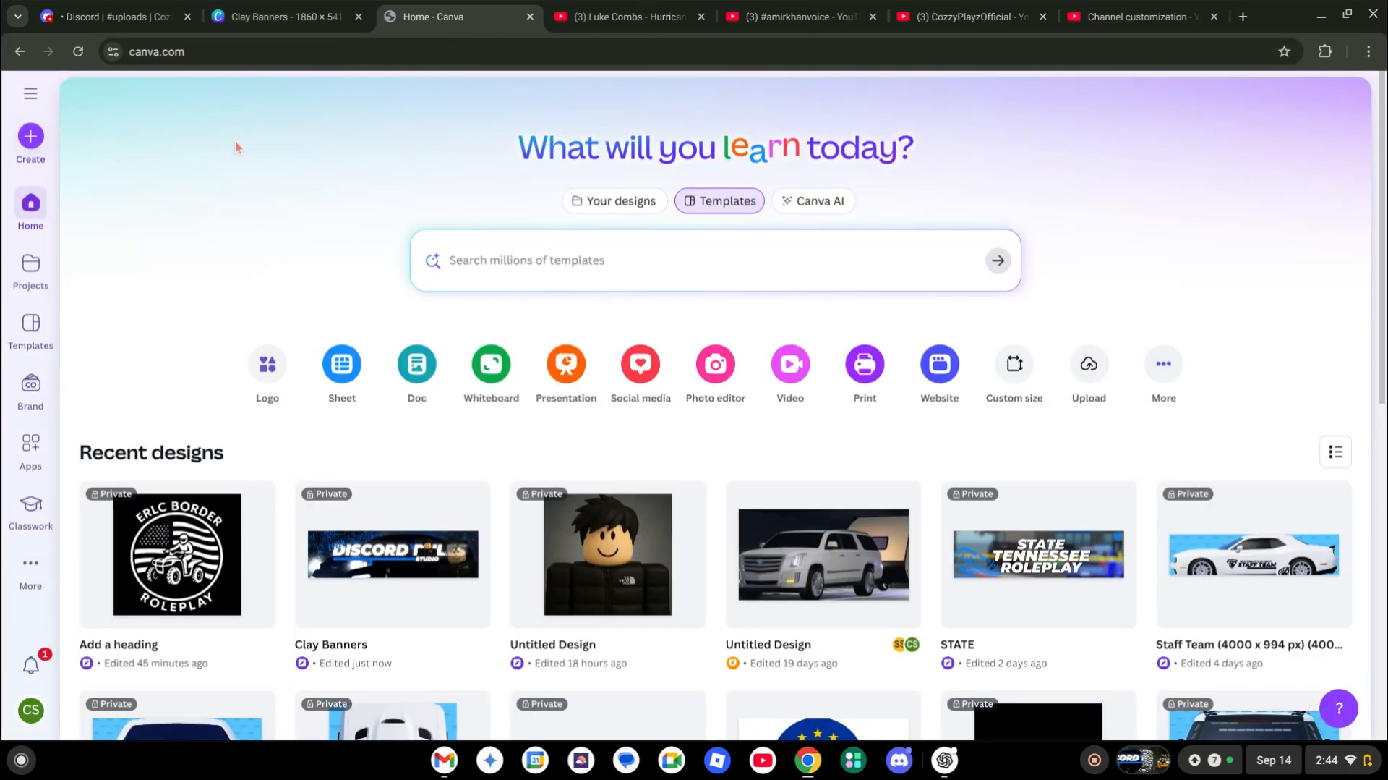
click(130, 7)
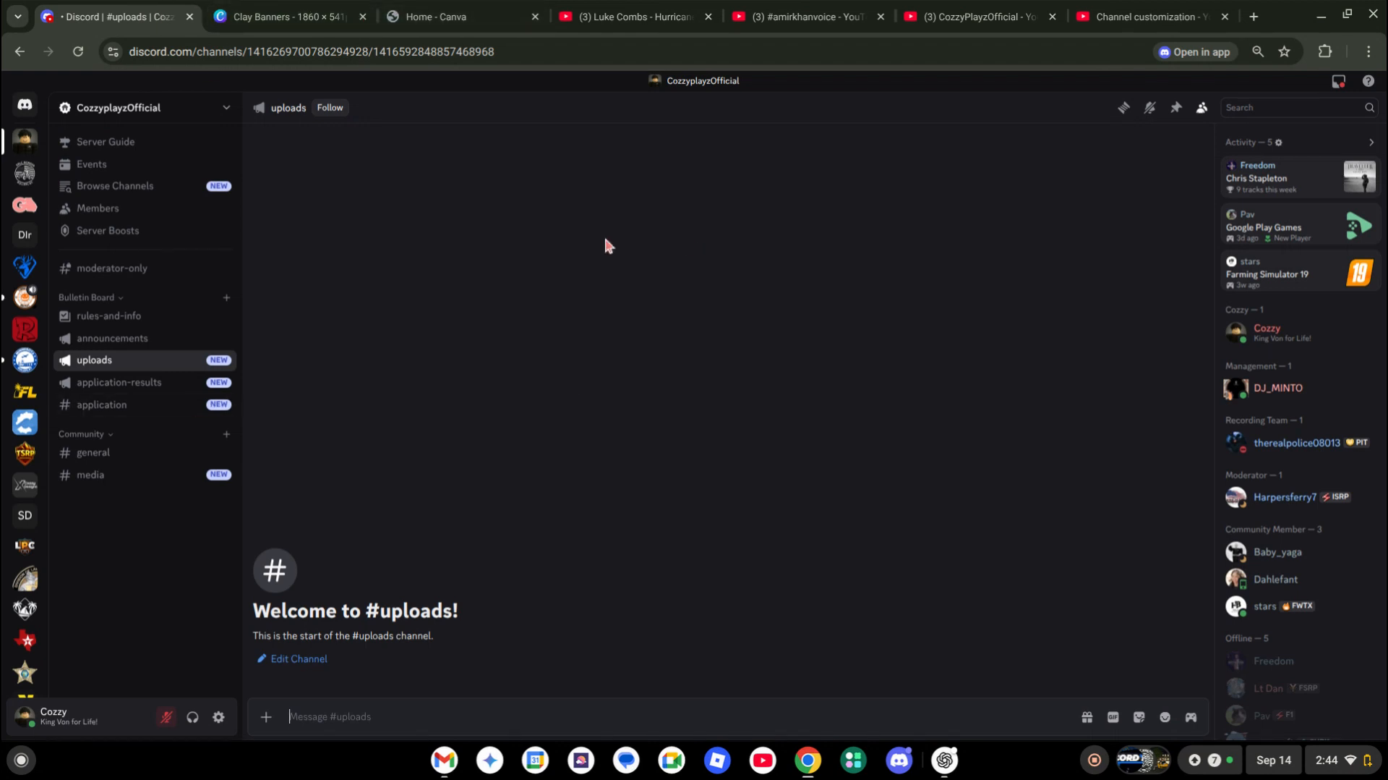
click(289, 16)
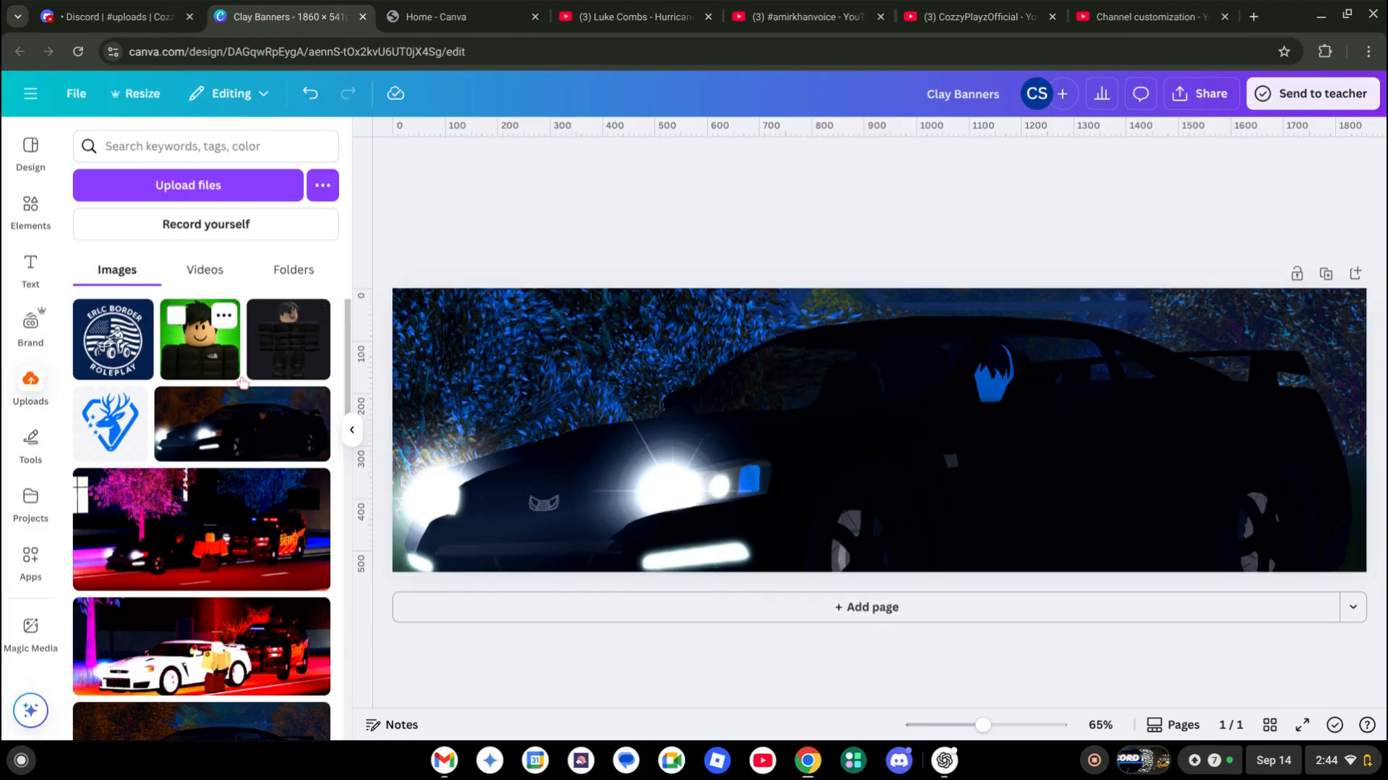
Delete the old car photo and add the other uploaded night car photo
scroll(281, 363, down, 5)
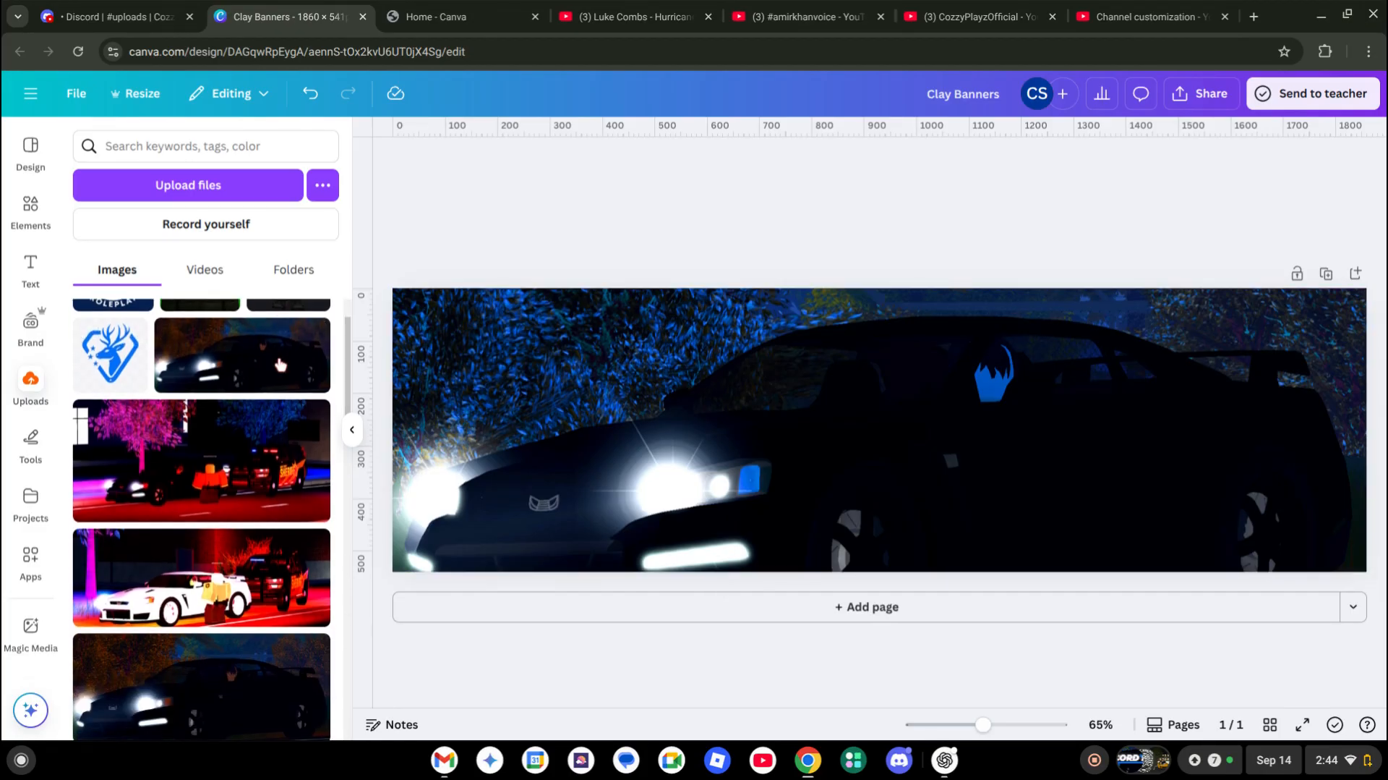
scroll(280, 363, down, 2)
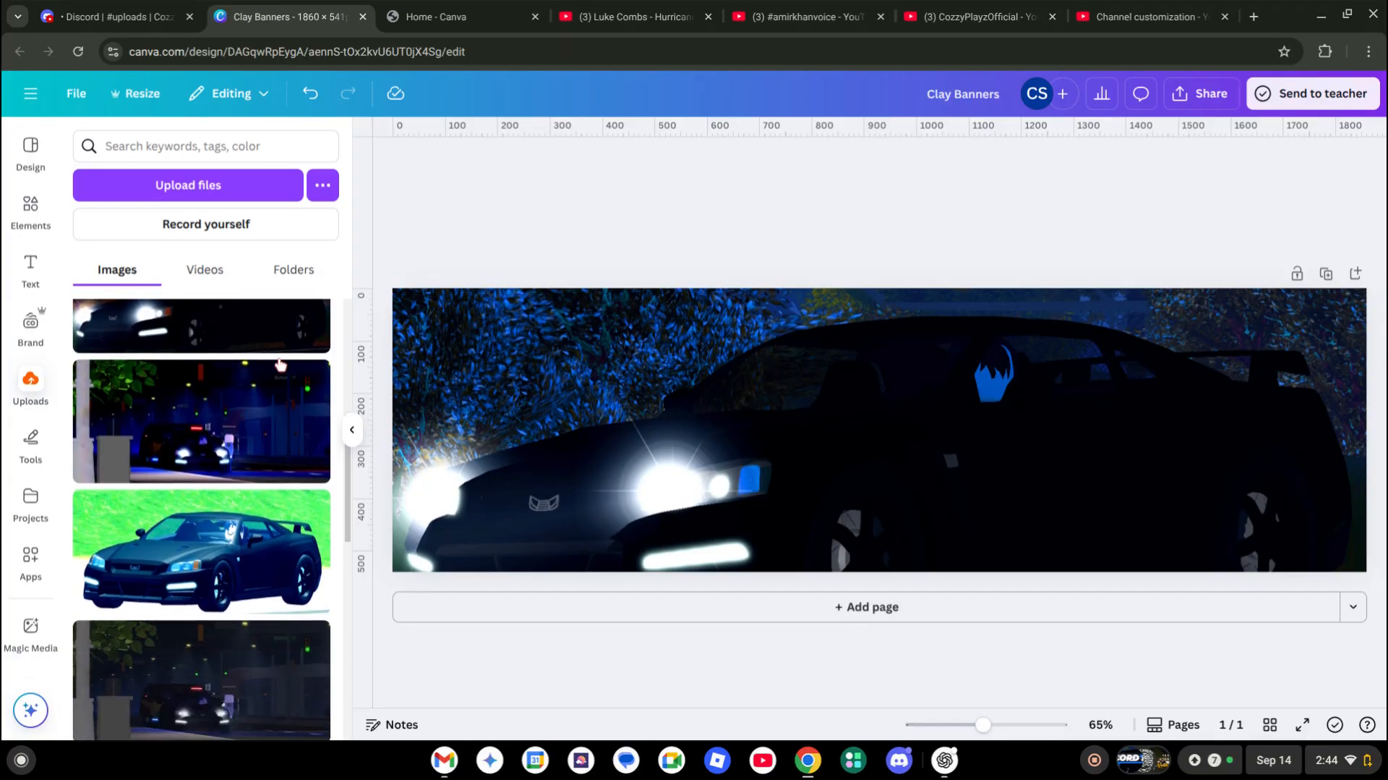
scroll(280, 466, up, 7)
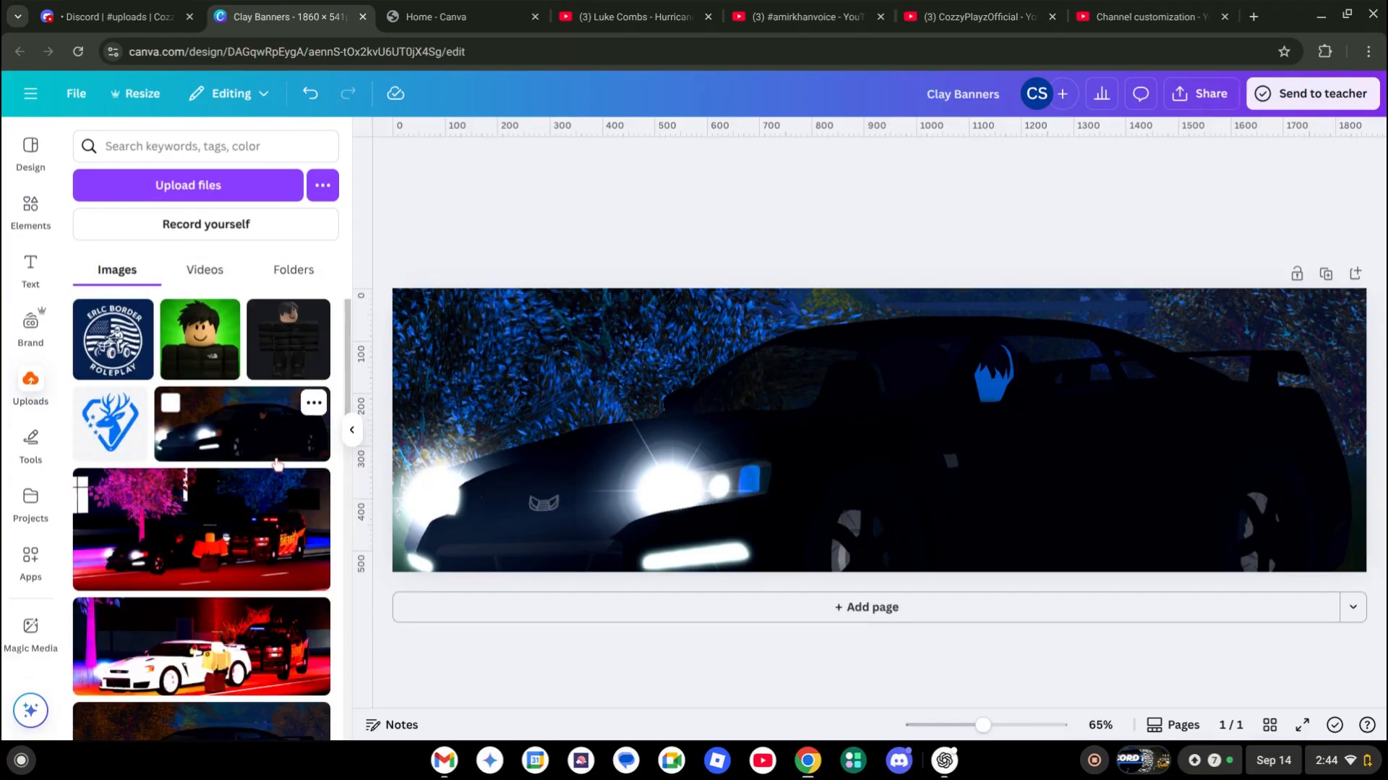
click(577, 371)
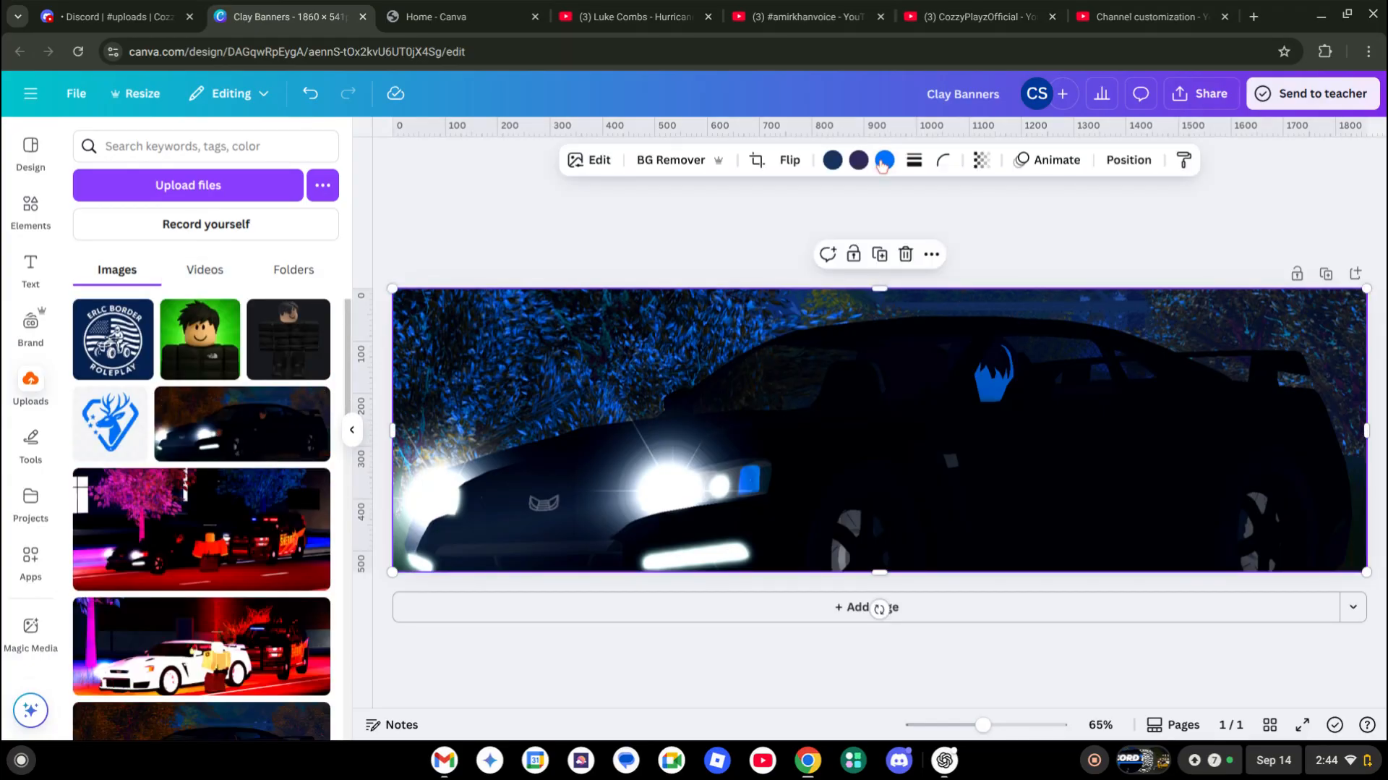
key(BackSpace)
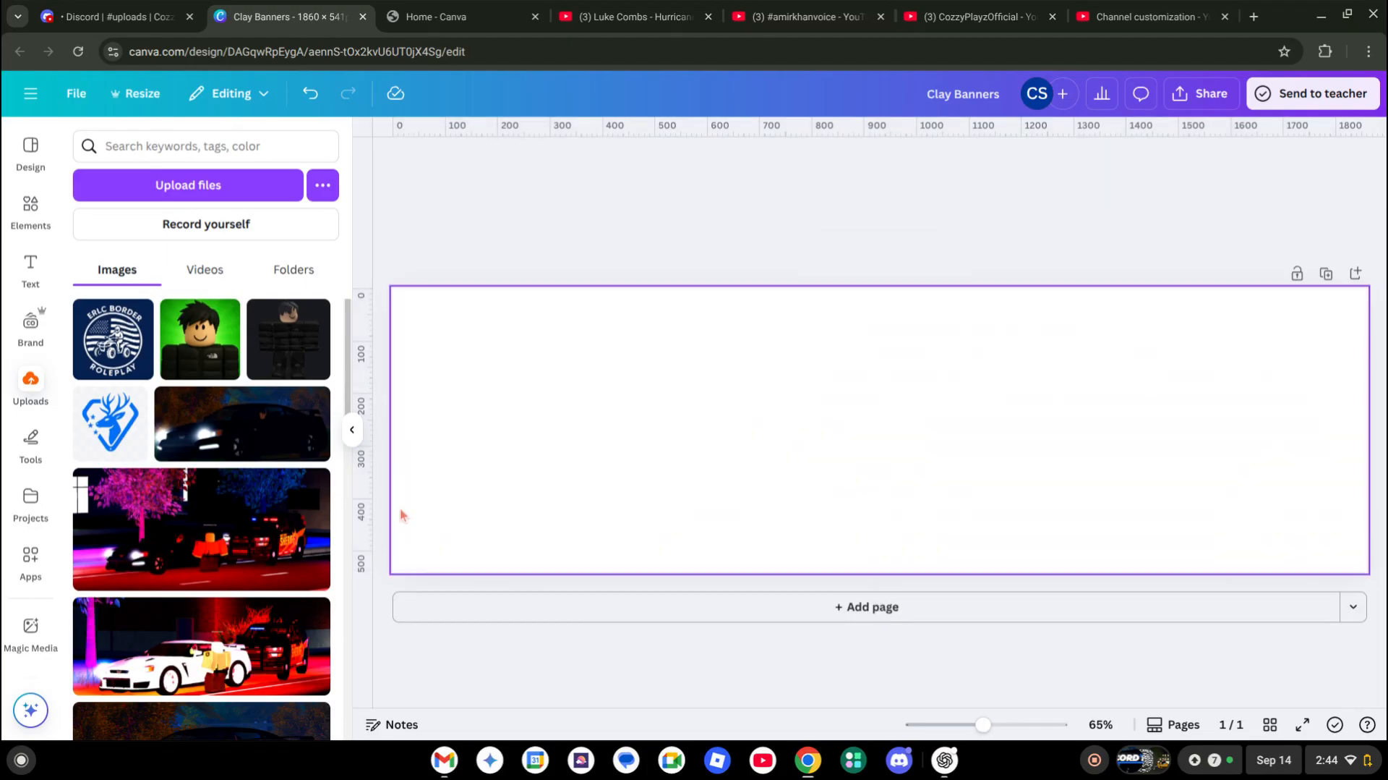
click(226, 455)
Stretch the new photo to fill the full 1860 × 541 page
drag(675, 342, 538, 339)
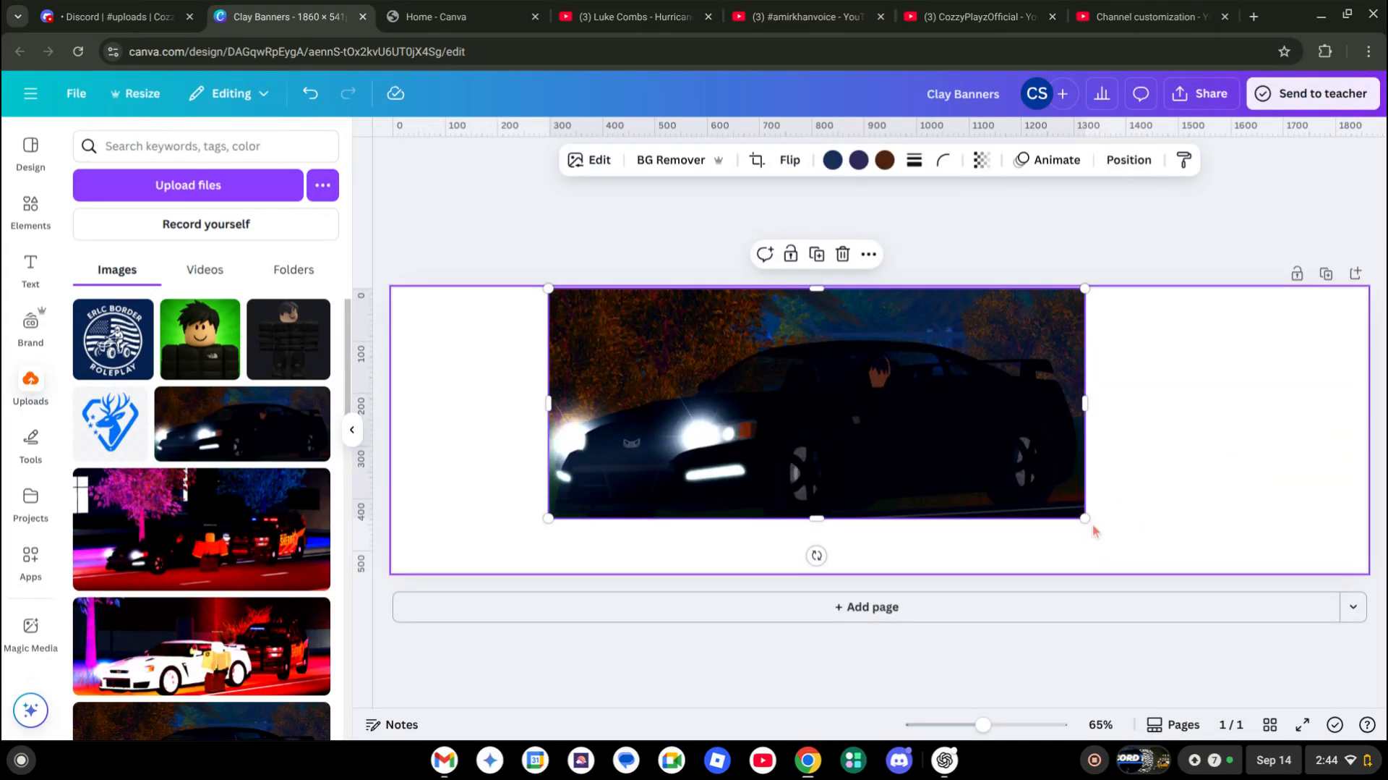
drag(1091, 520, 1226, 548)
drag(1213, 431, 1366, 432)
drag(551, 431, 399, 422)
click(499, 193)
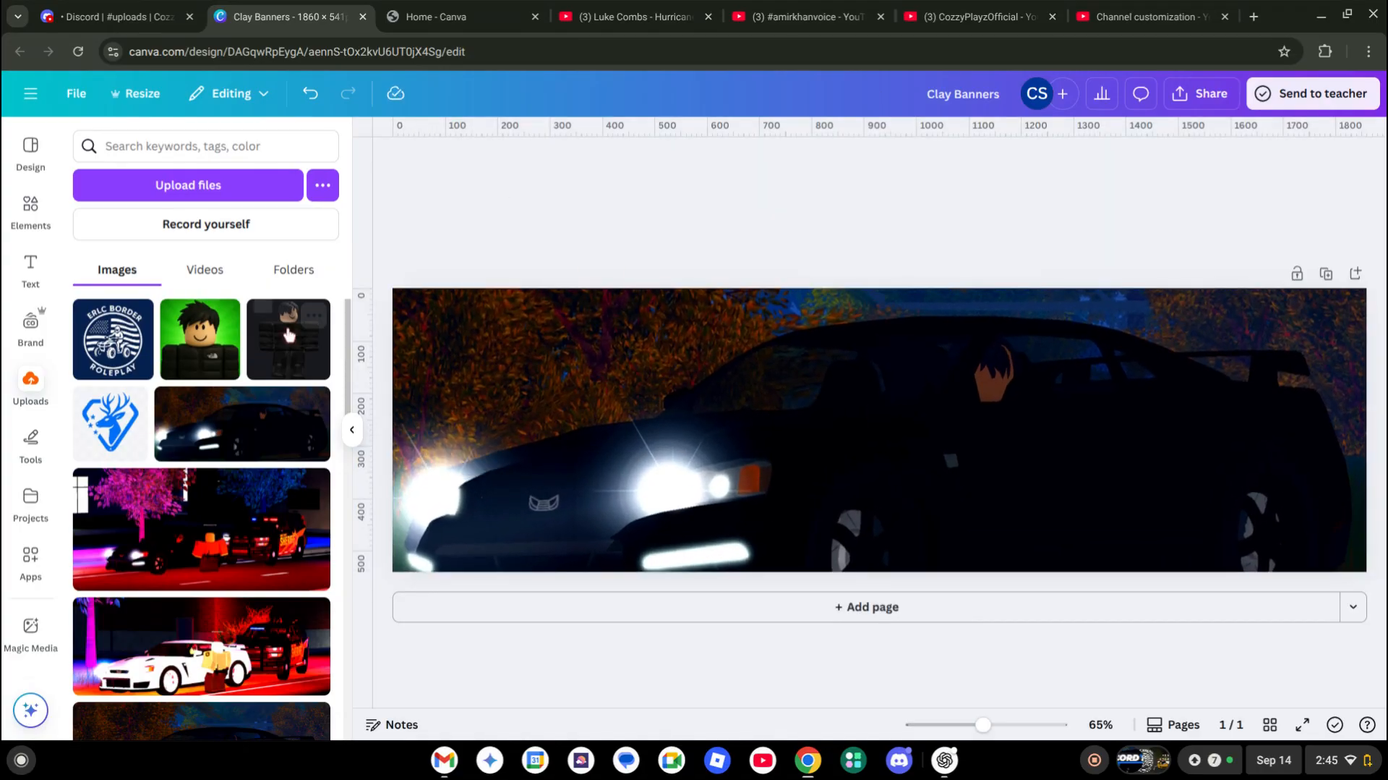
Add a heading text box to the banner
click(30, 268)
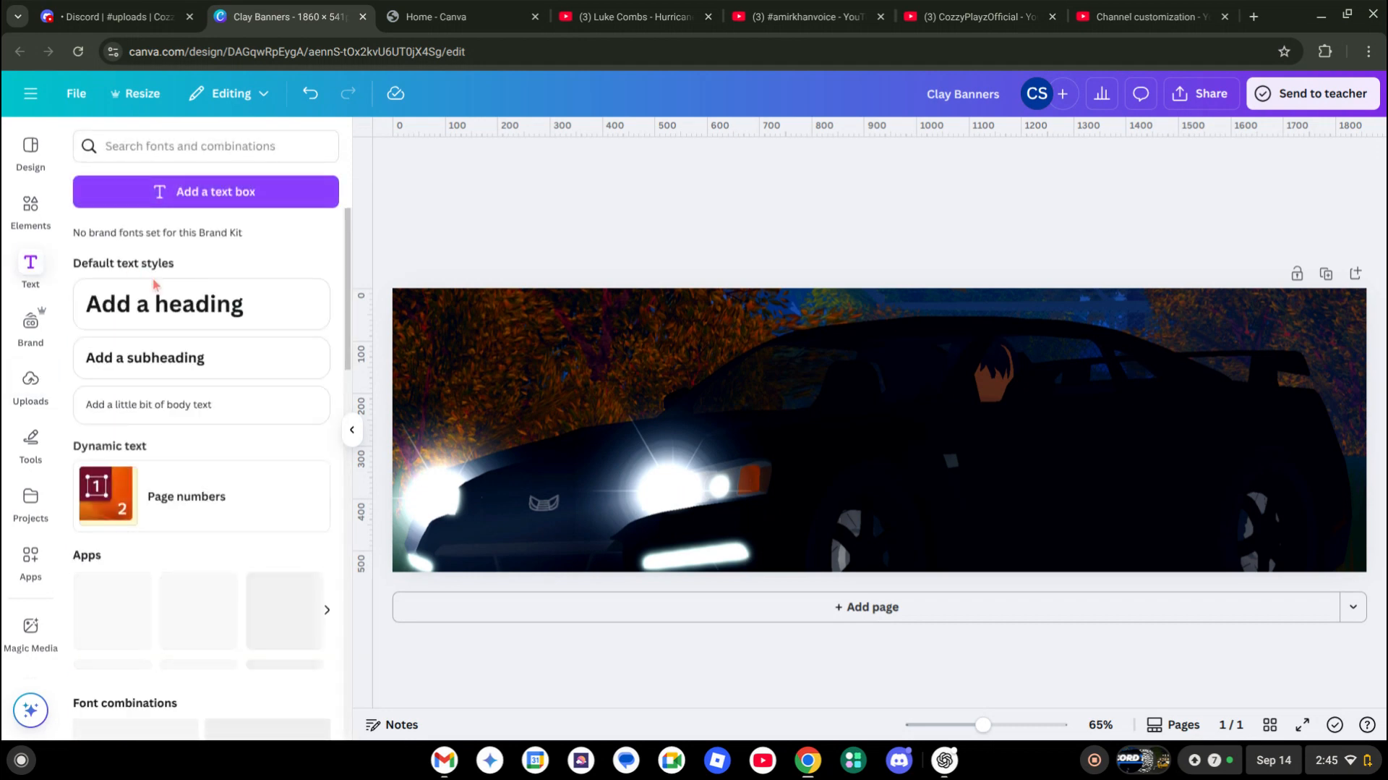
click(159, 304)
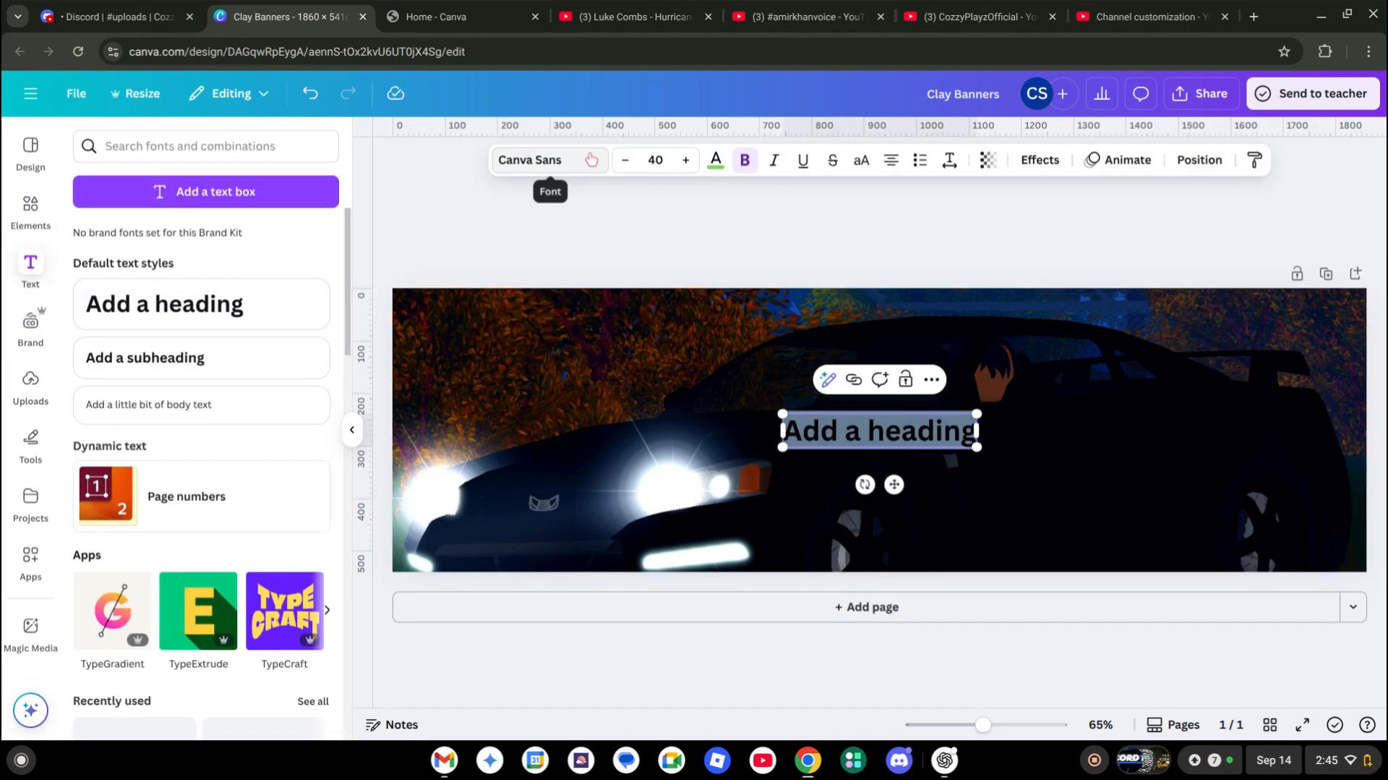
click(550, 160)
click(449, 16)
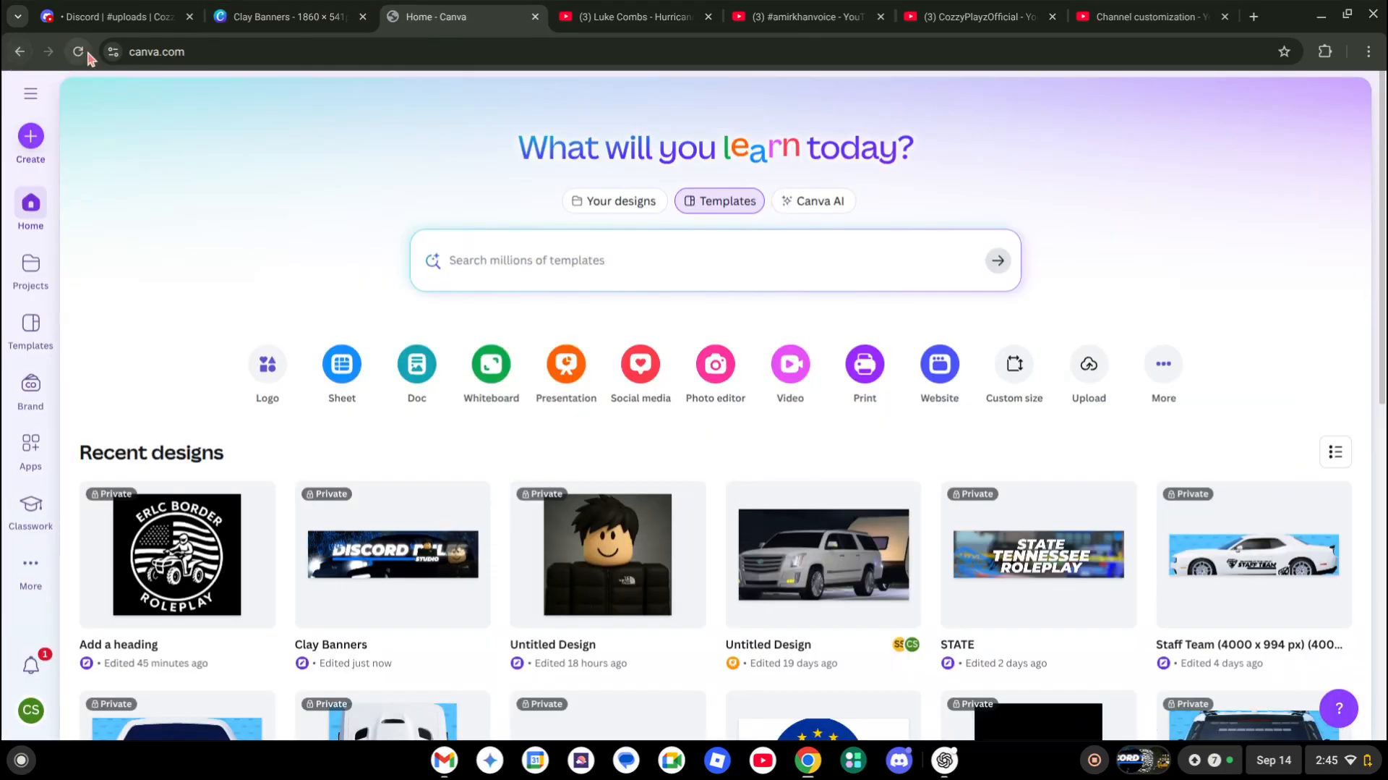
click(217, 20)
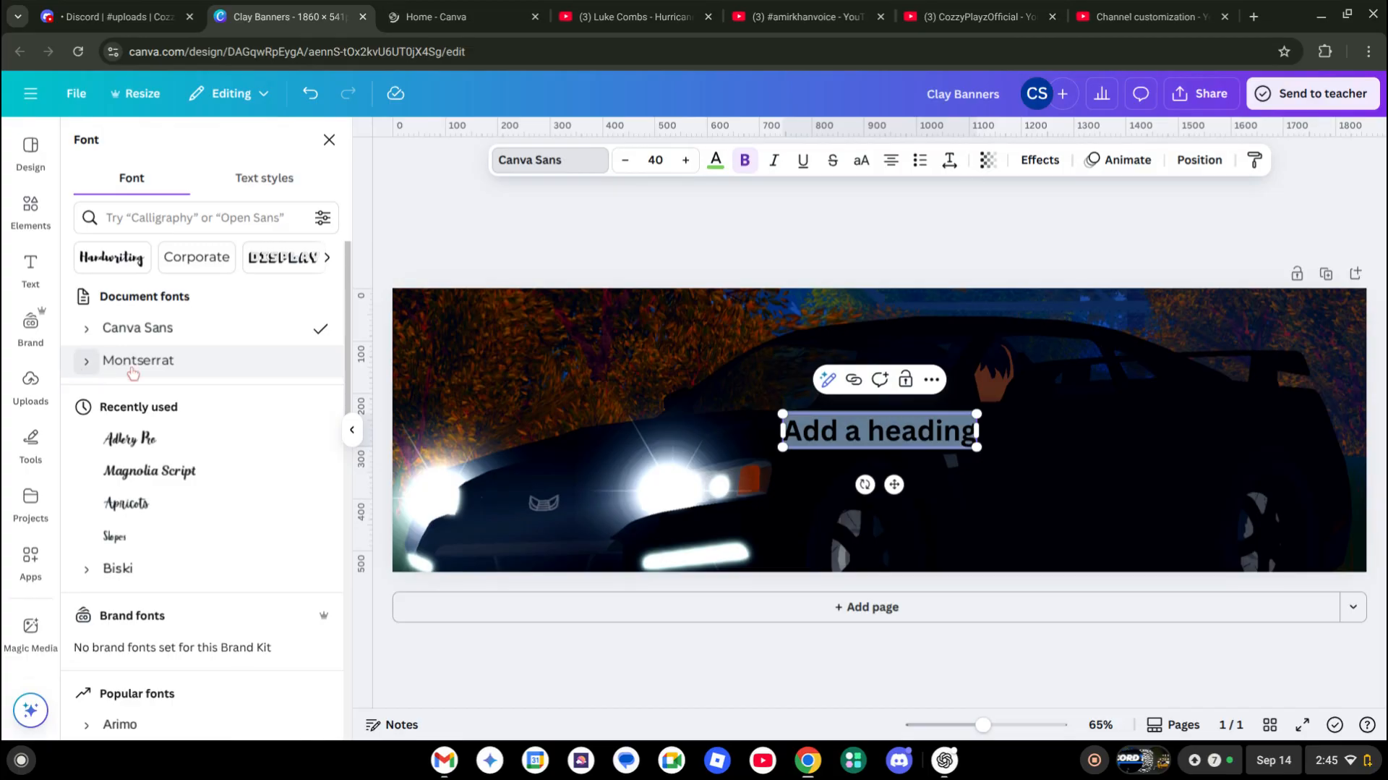
Set the heading font to Montserrat Black and clear its placeholder text
scroll(81, 368, down, 5)
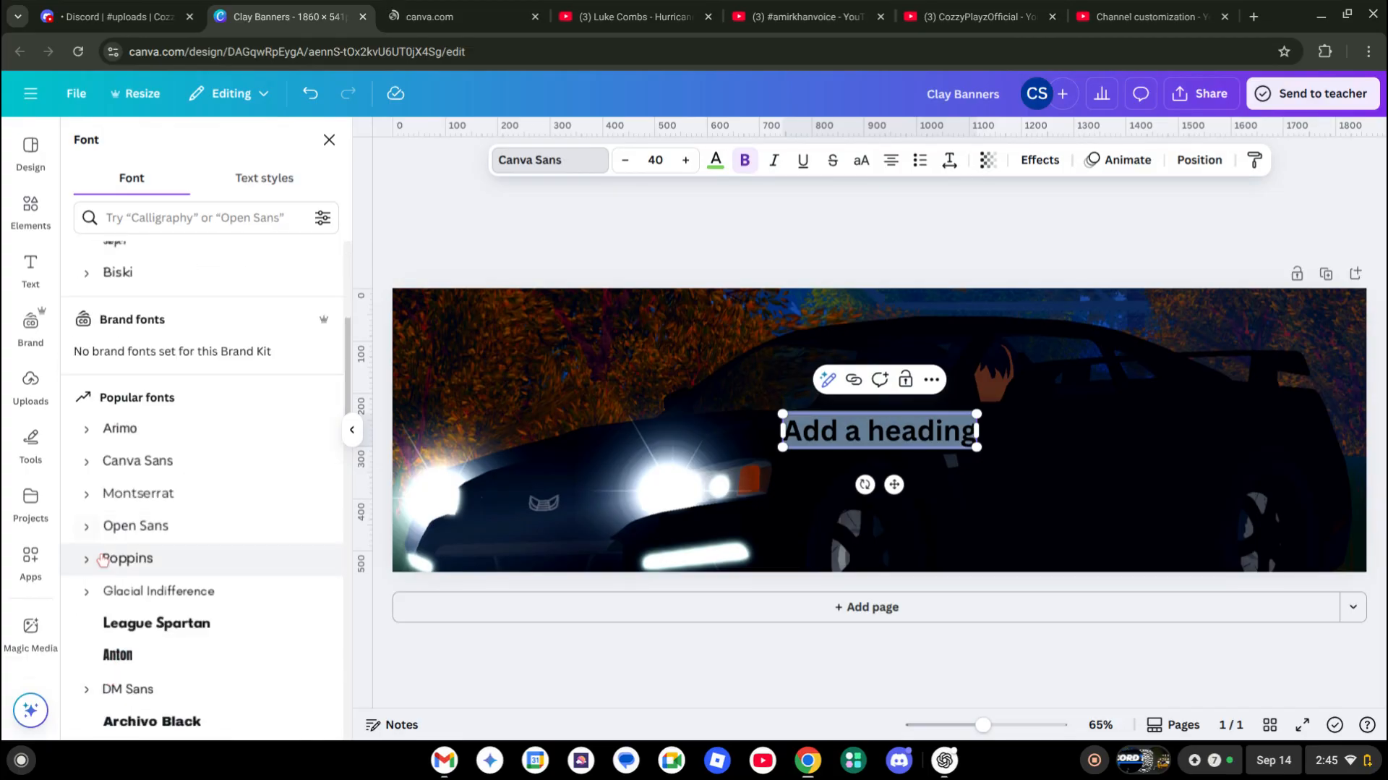
scroll(94, 573, up, 5)
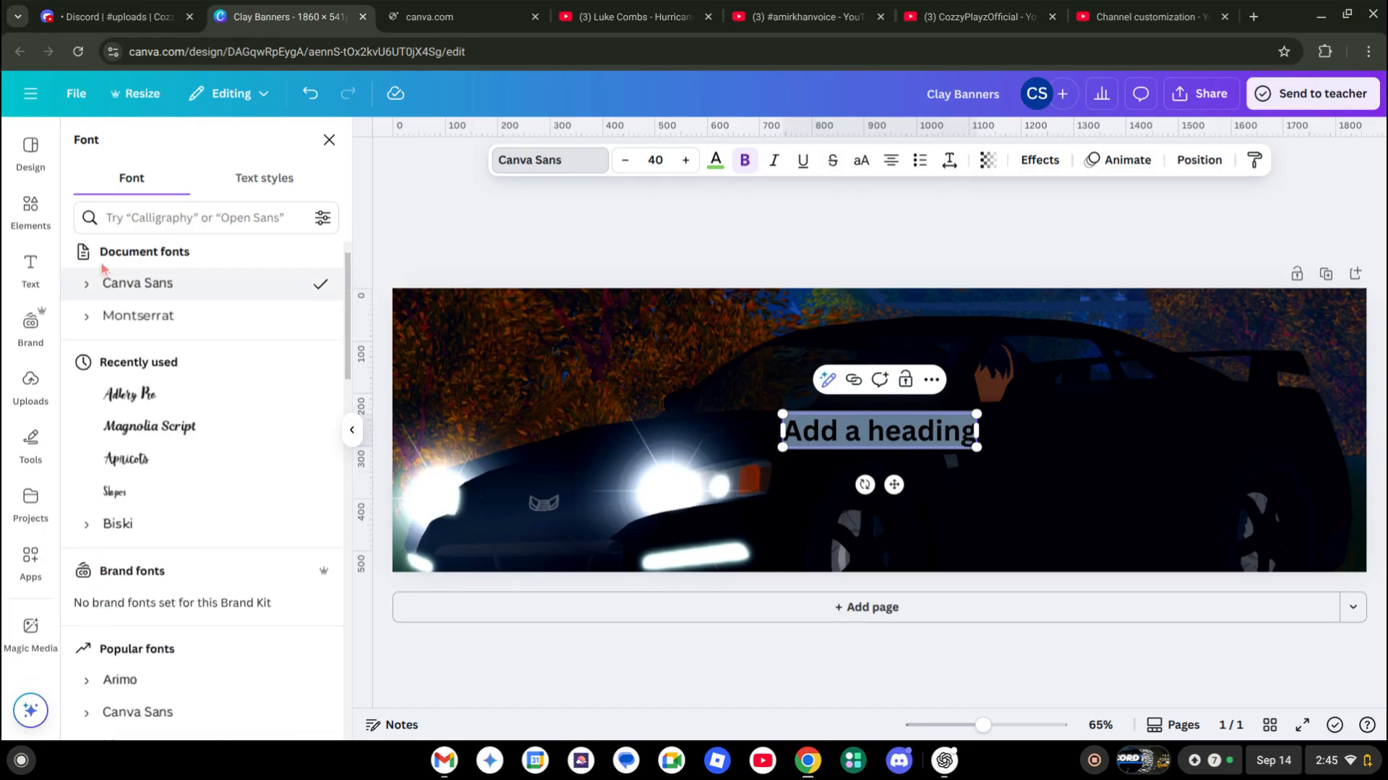
click(87, 315)
scroll(328, 478, down, 1)
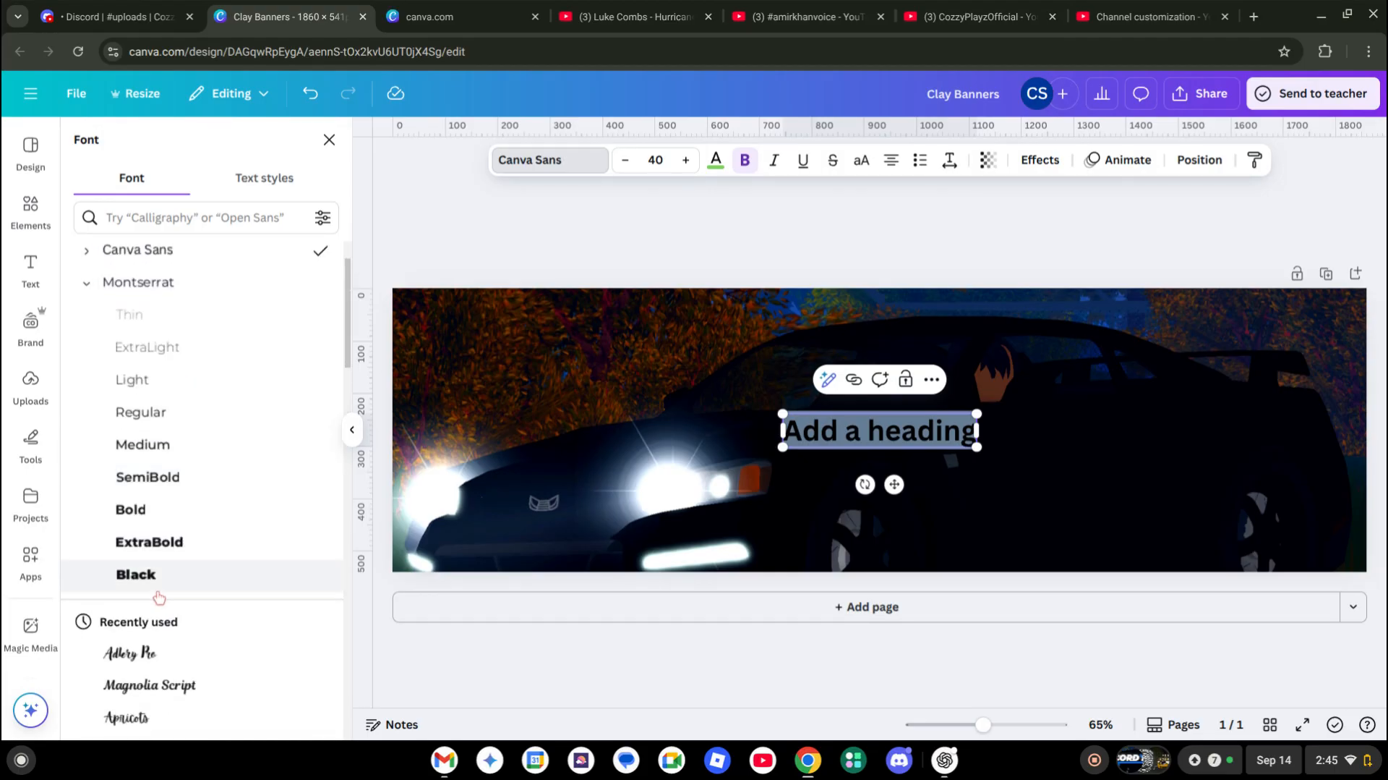
click(327, 576)
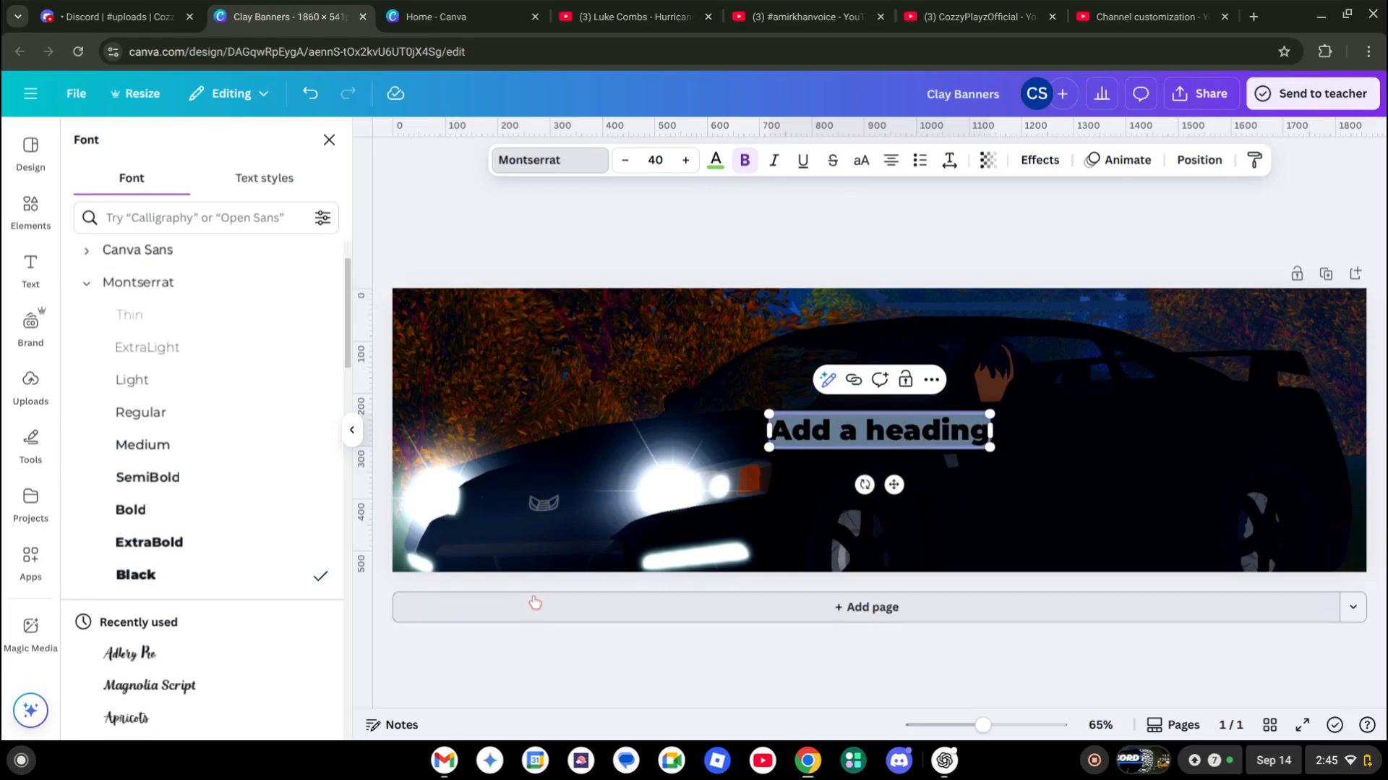
text(DISCOR)
key(BackSpace)
key(BackSpace)
key(BackSpace)
key(BackSpace)
key(BackSpace)
key(BackSpace)
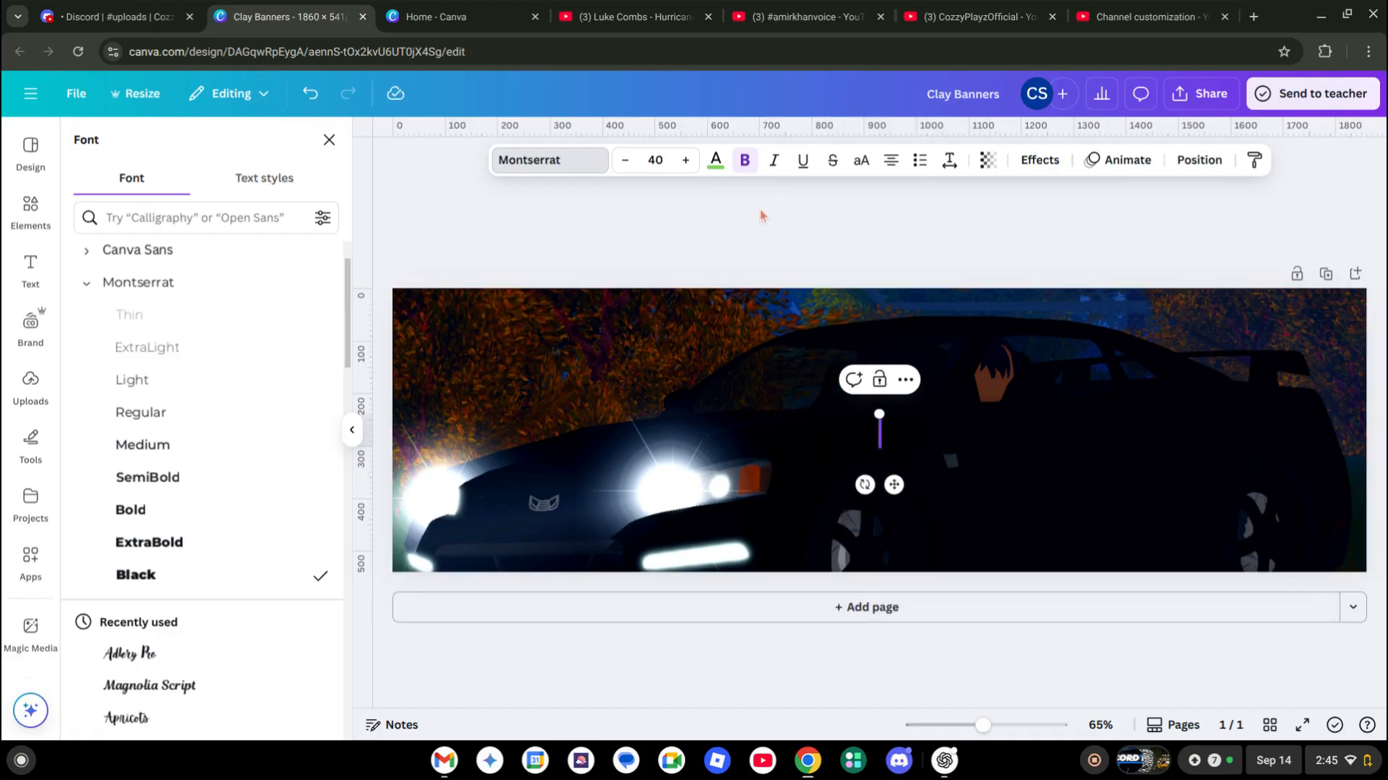
click(716, 160)
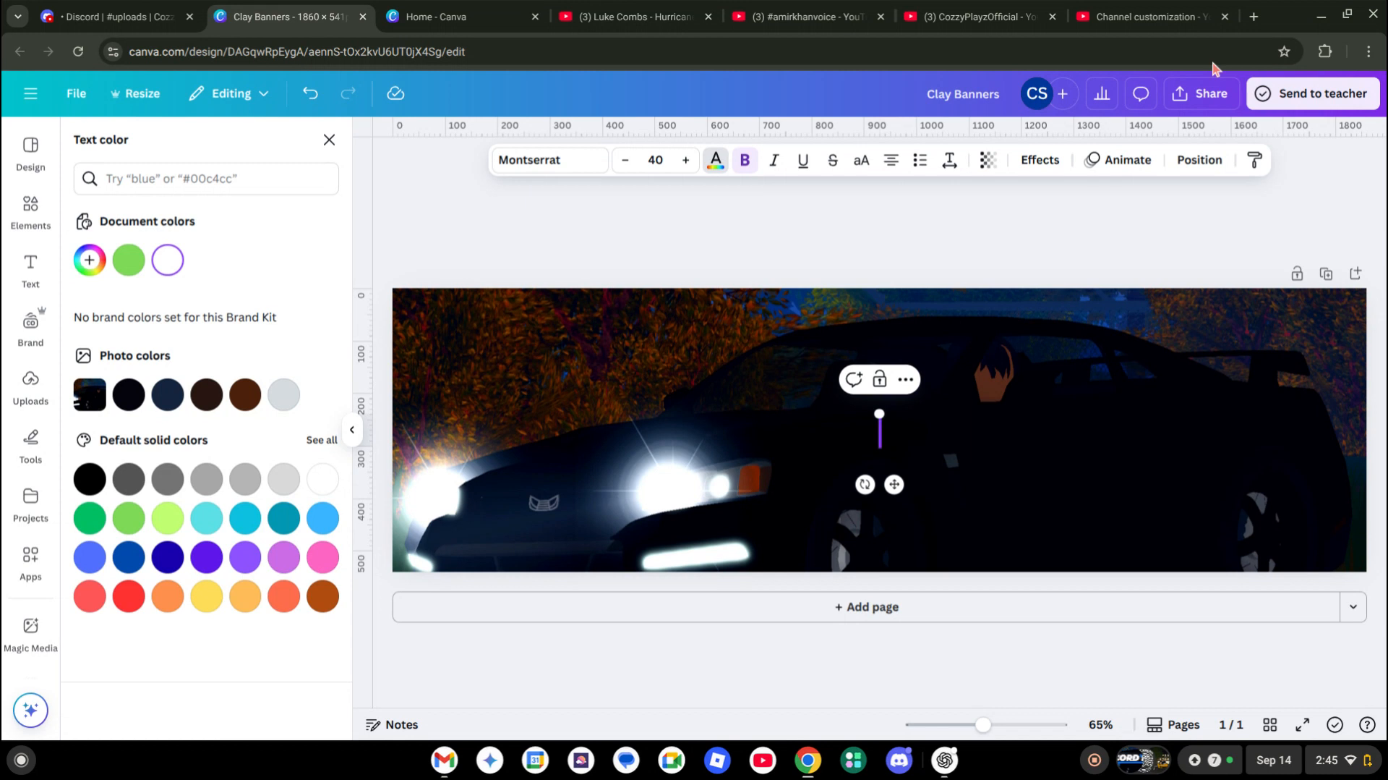
Type the heading text 'DISCORD RULES'
text(DISCDISCORD)
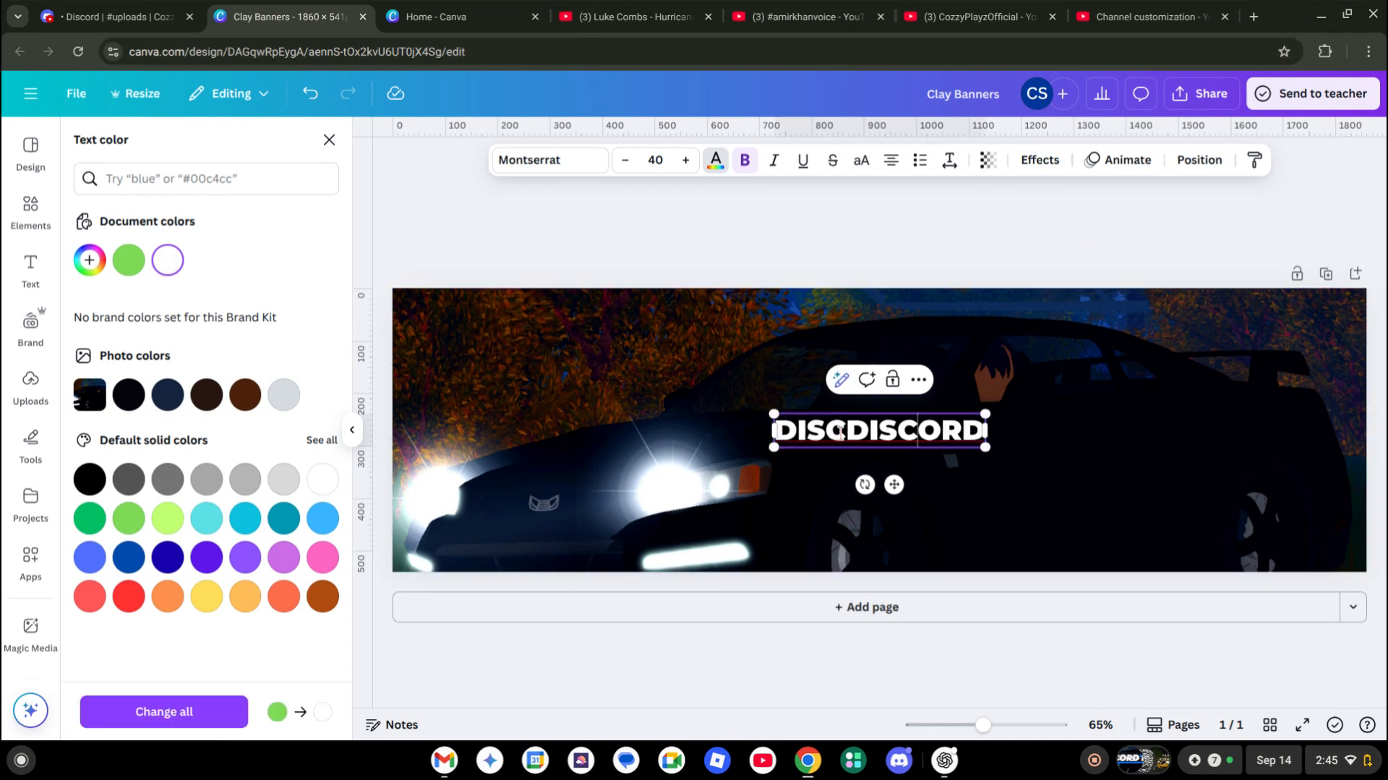
key(BackSpace)
key(BackSpace)
key(BackSpace)
key(BackSpace)
key(BackSpace)
key(BackSpace)
key(BackSpace)
text(ORD RULE)
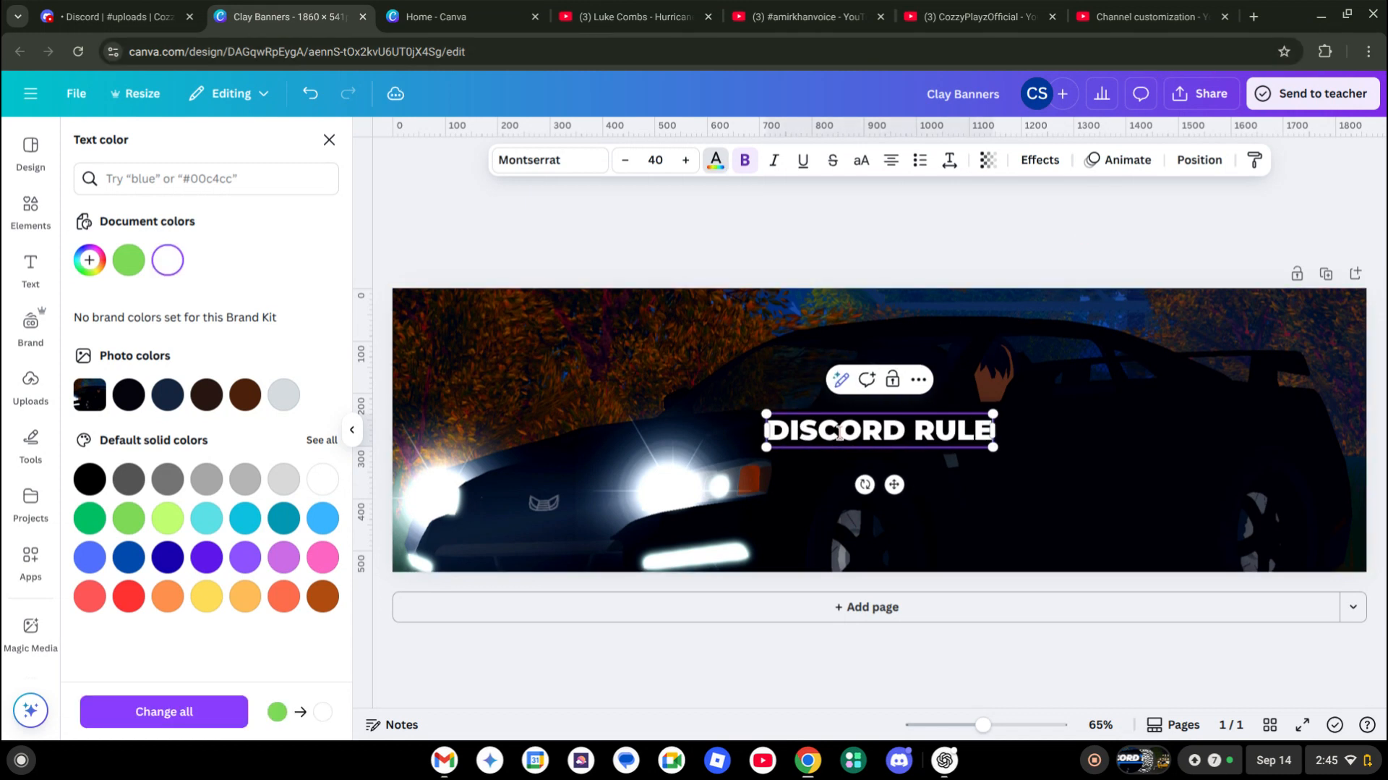
text(S)
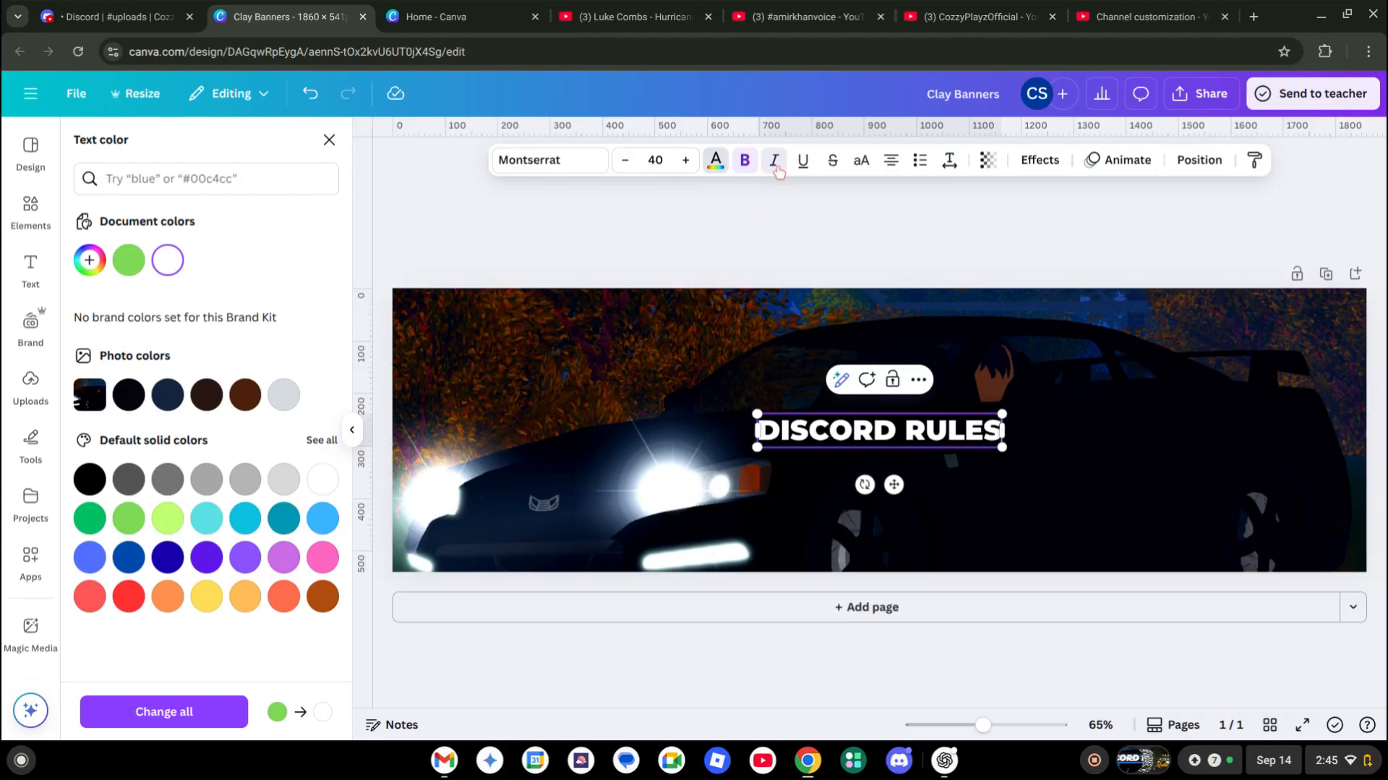
triple_click(823, 425)
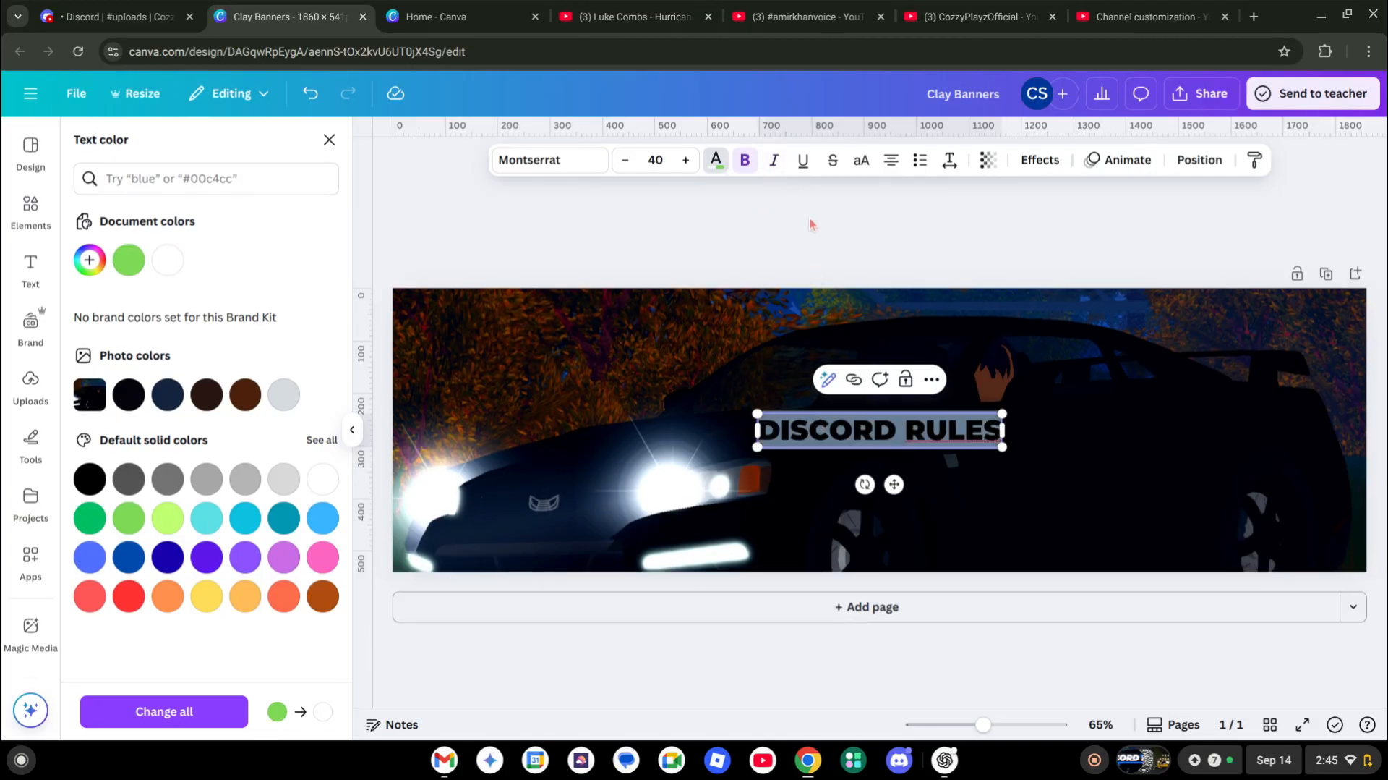
click(830, 233)
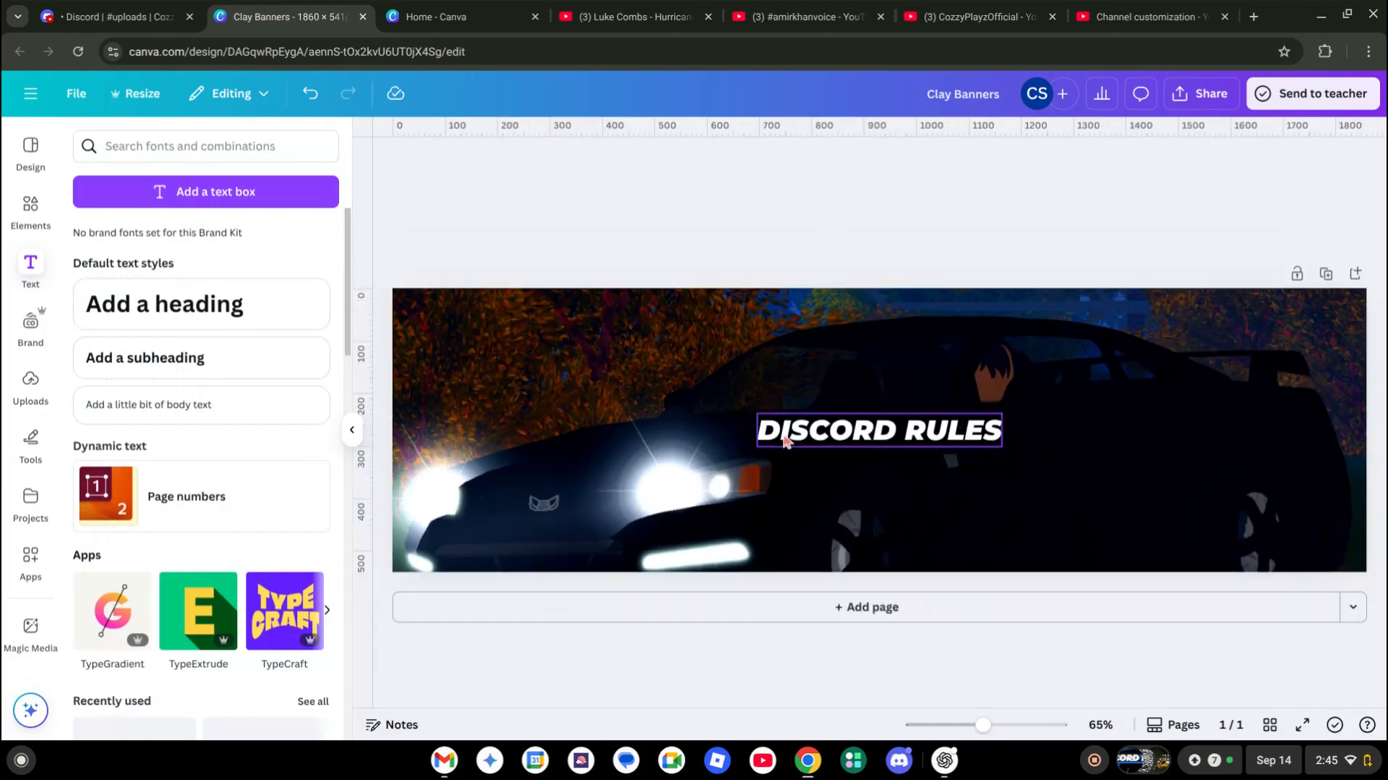
Enlarge DISCORD RULES and centre it over the car
click(914, 421)
drag(757, 412, 408, 365)
drag(623, 412, 749, 409)
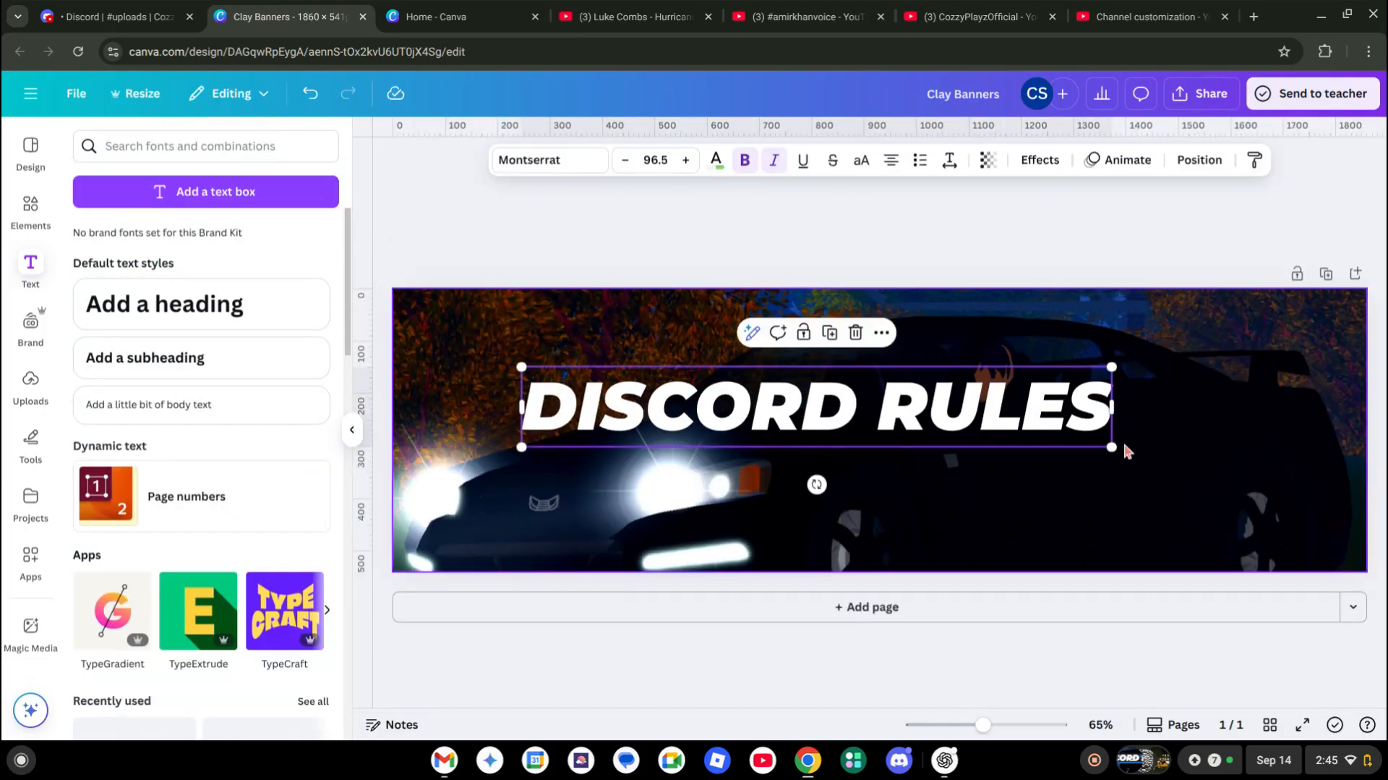
drag(1111, 447, 1151, 458)
drag(1071, 443, 1098, 453)
Apply a Neon effect at intensity 1 to DISCORD RULES
click(1038, 161)
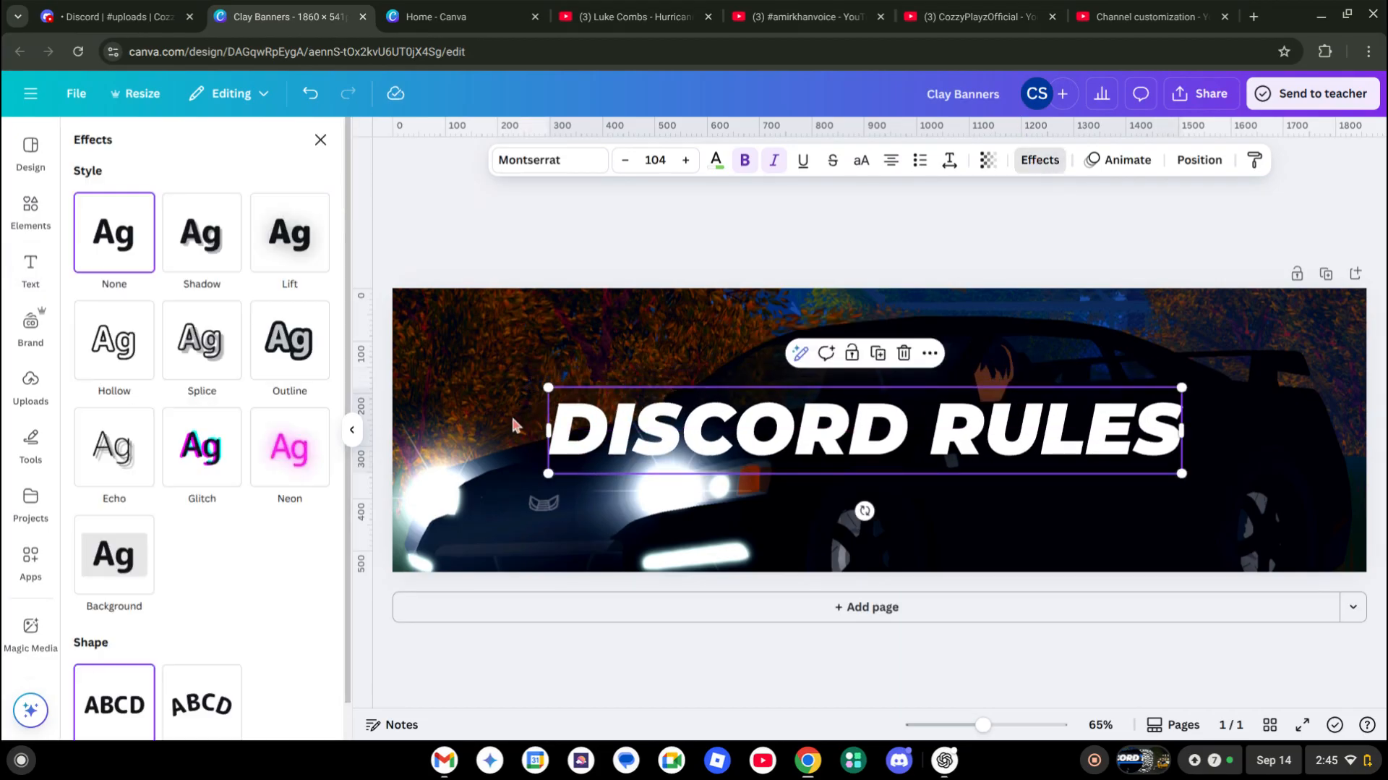
click(297, 432)
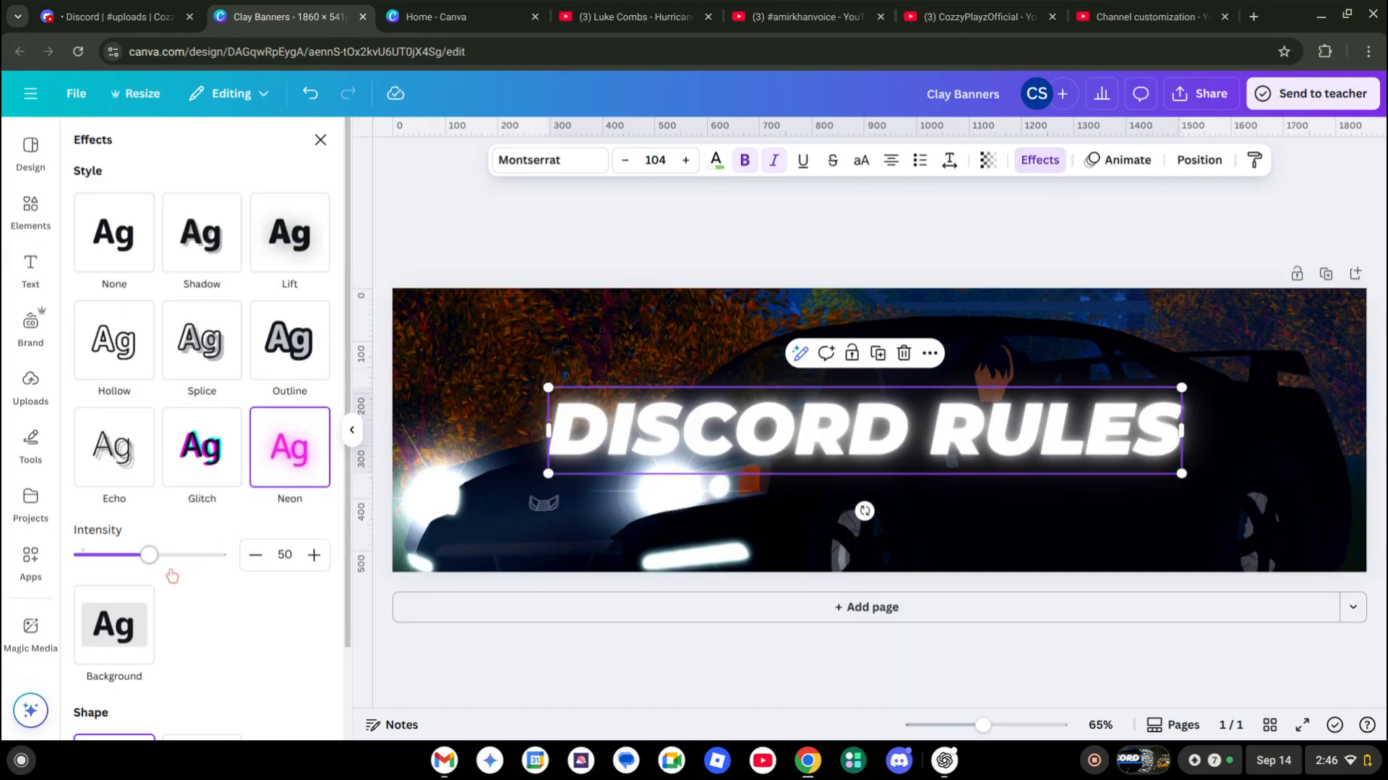
drag(227, 578, 7, 602)
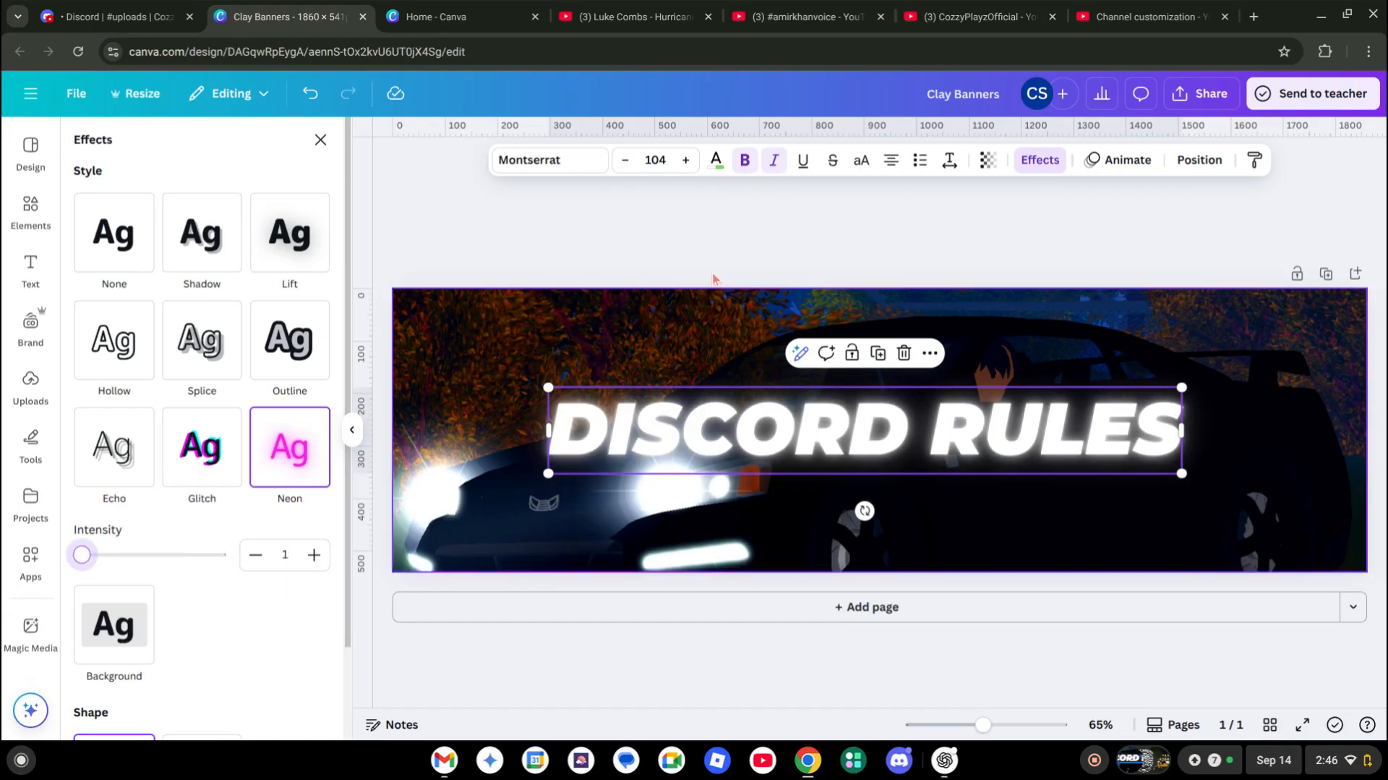
drag(627, 409, 625, 400)
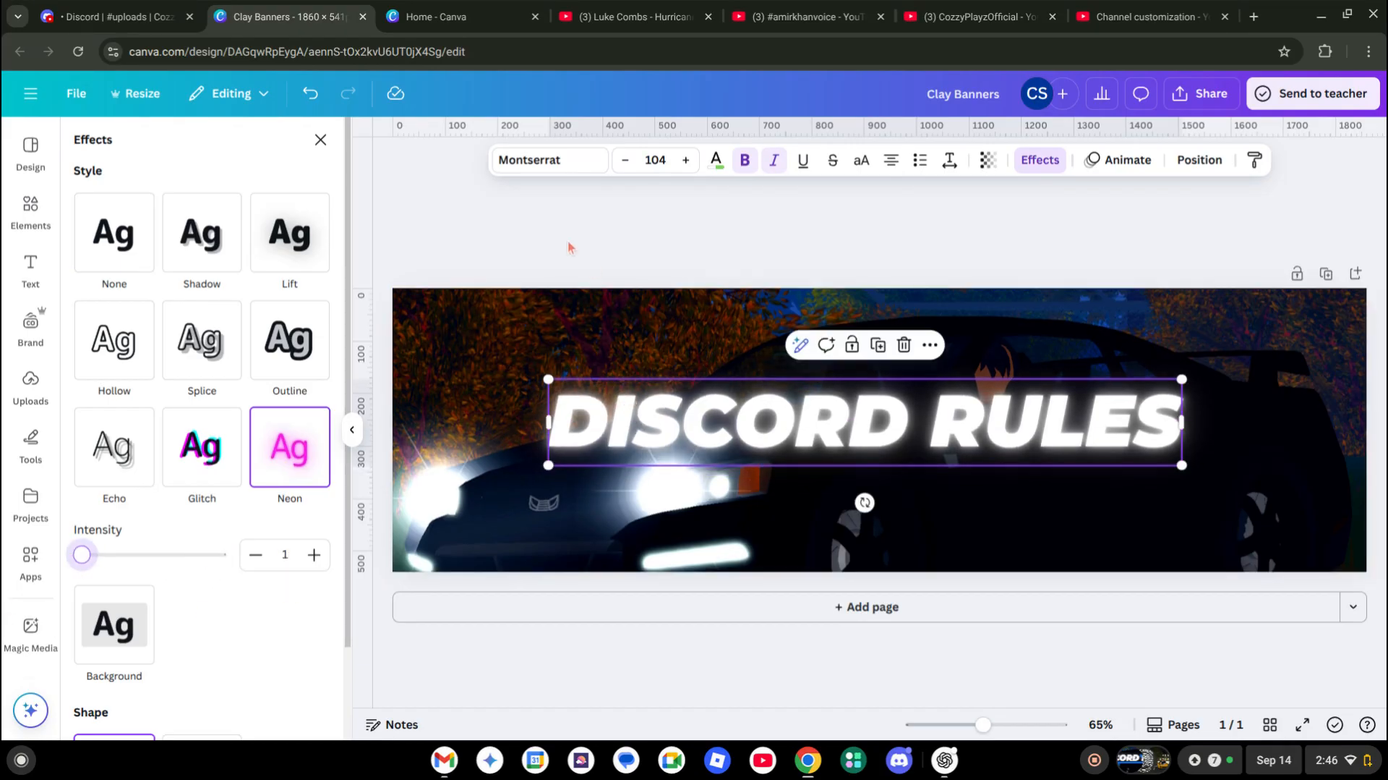
click(30, 270)
Add a new heading in the Adlery Pro font reading 'Cozzy'
click(739, 228)
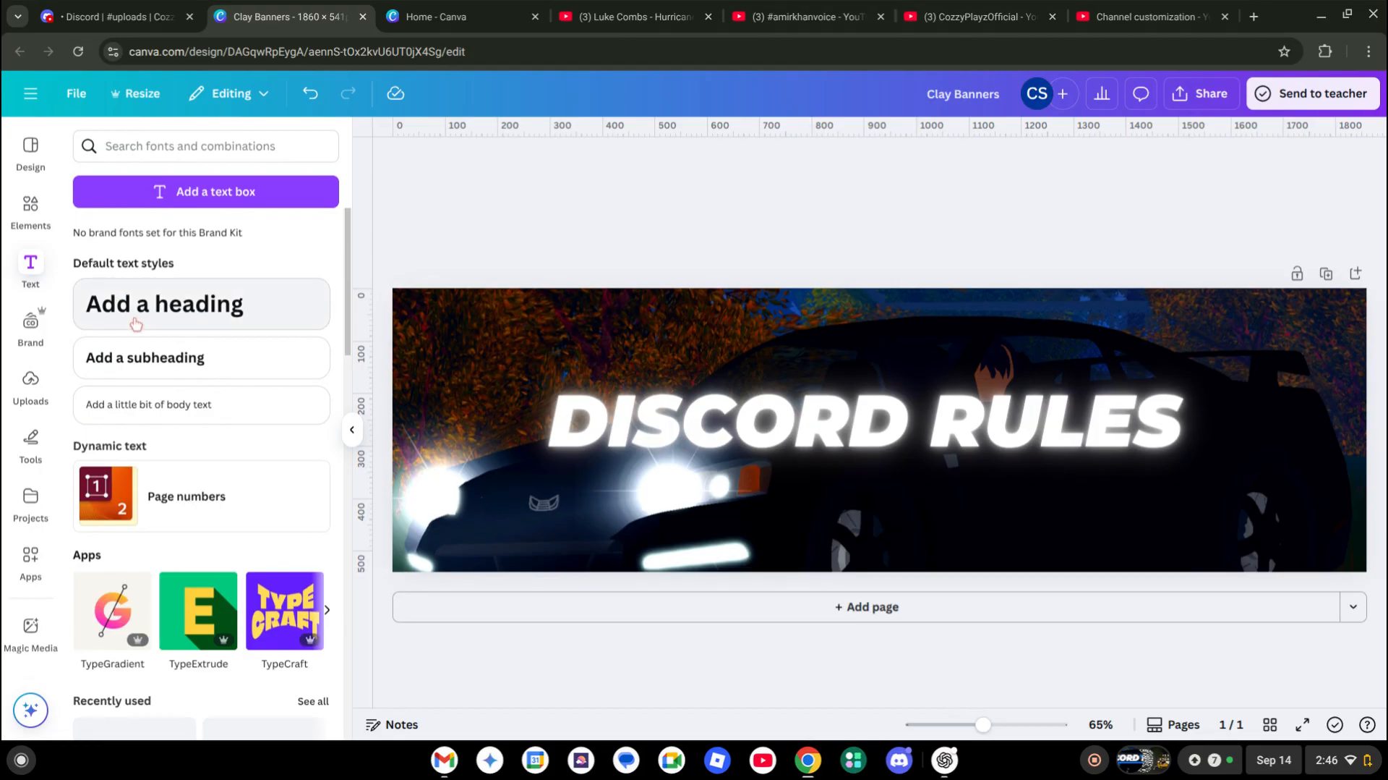
click(180, 318)
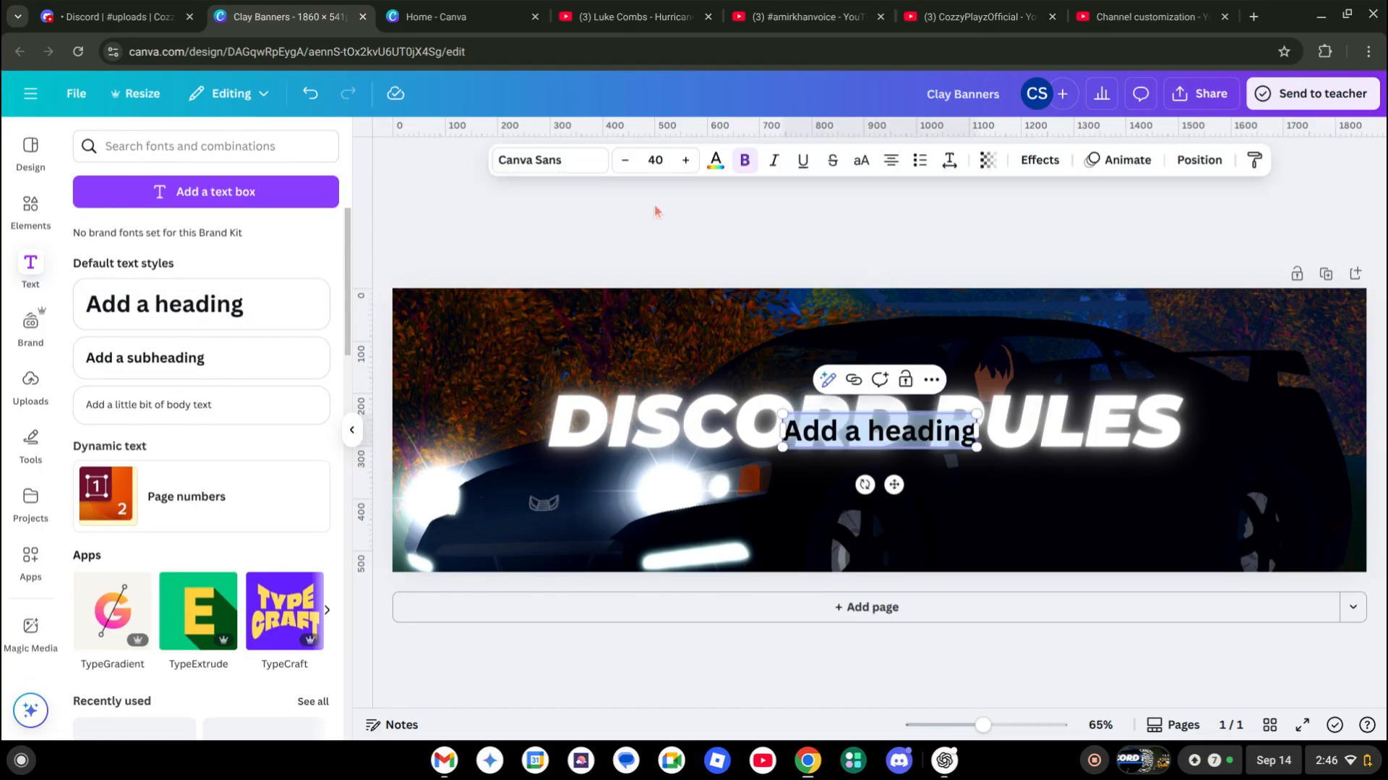
click(563, 166)
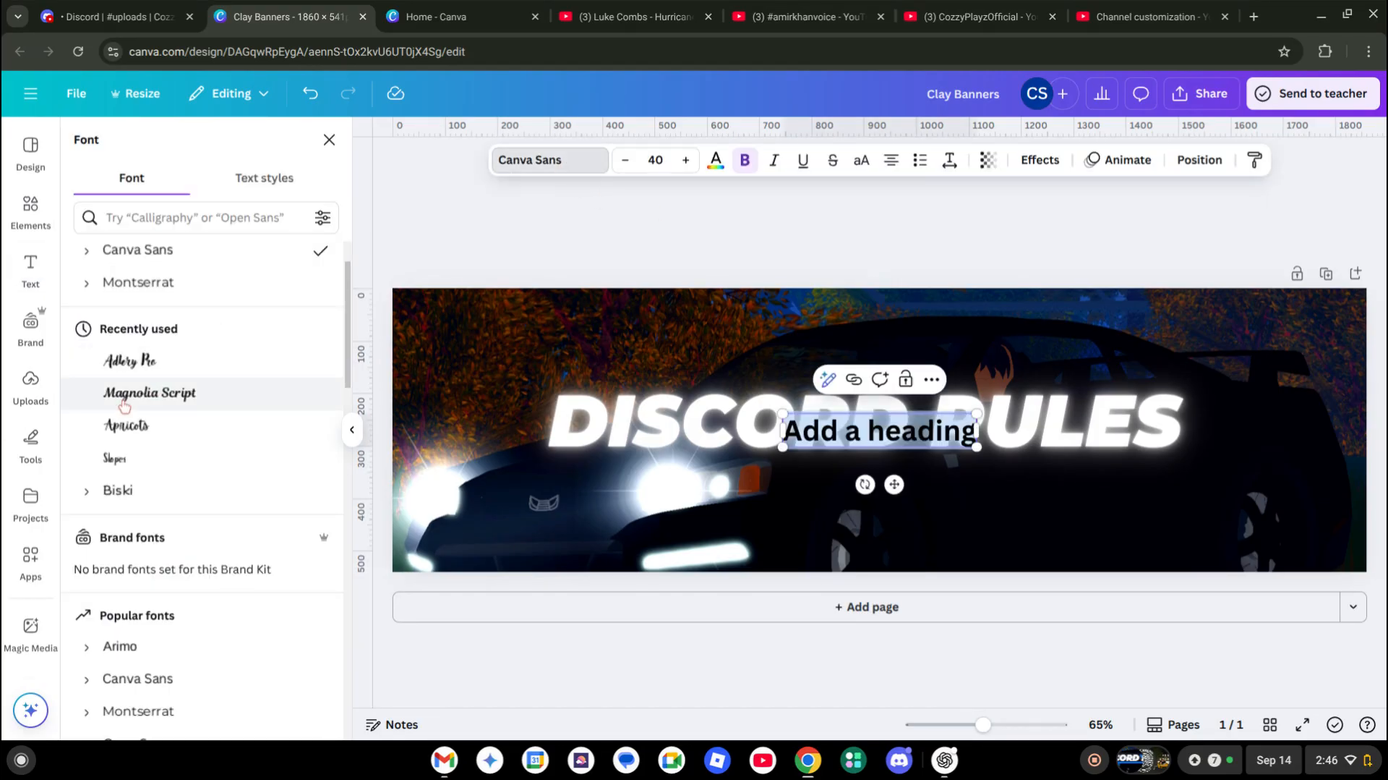
scroll(123, 318, up, 1)
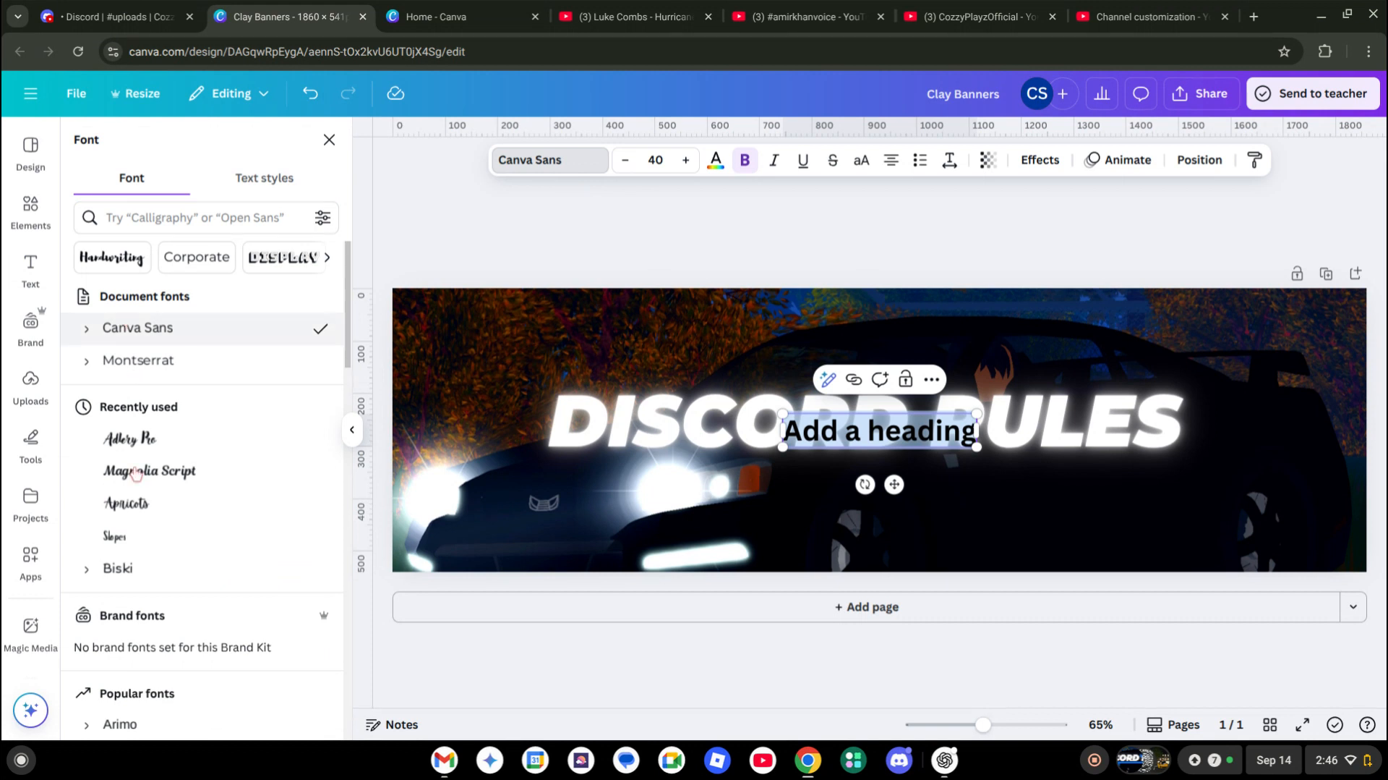
scroll(98, 512, down, 4)
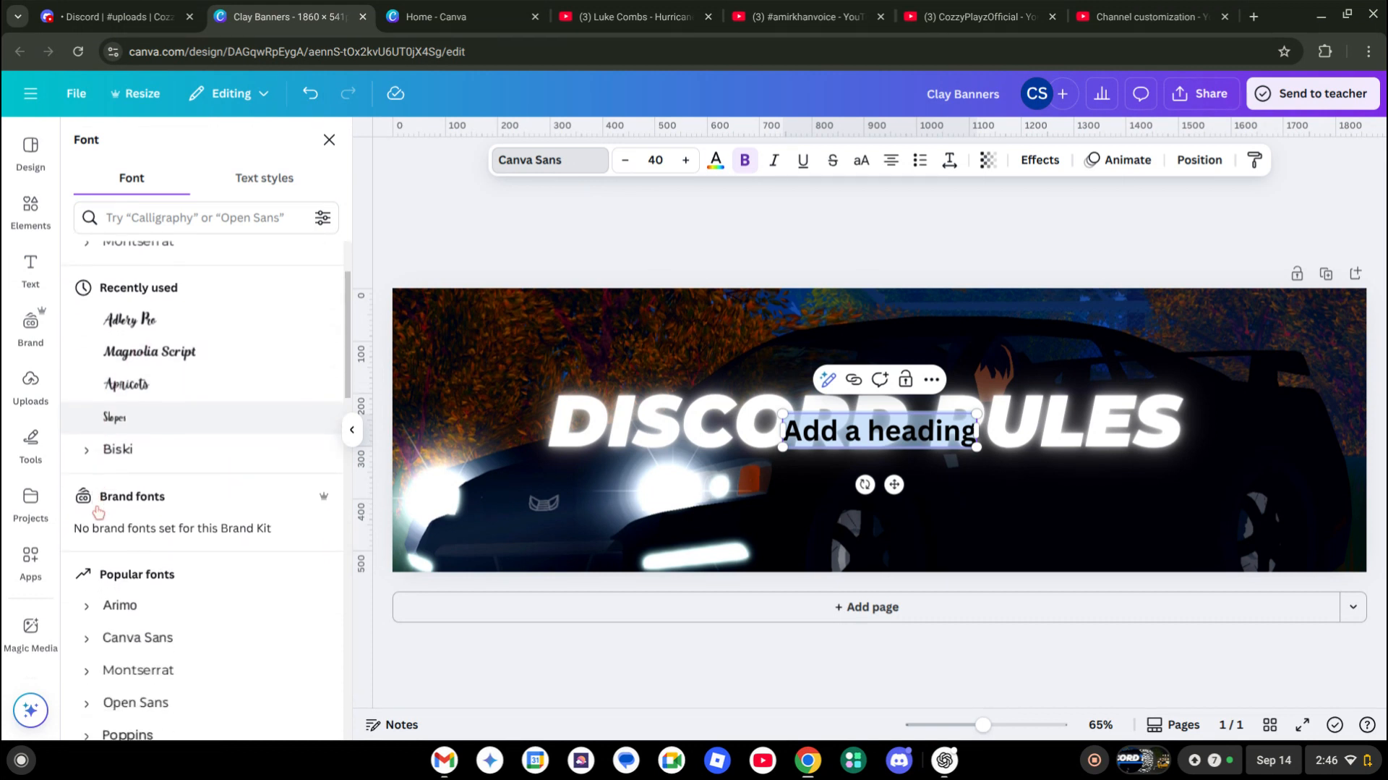
scroll(98, 512, down, 5)
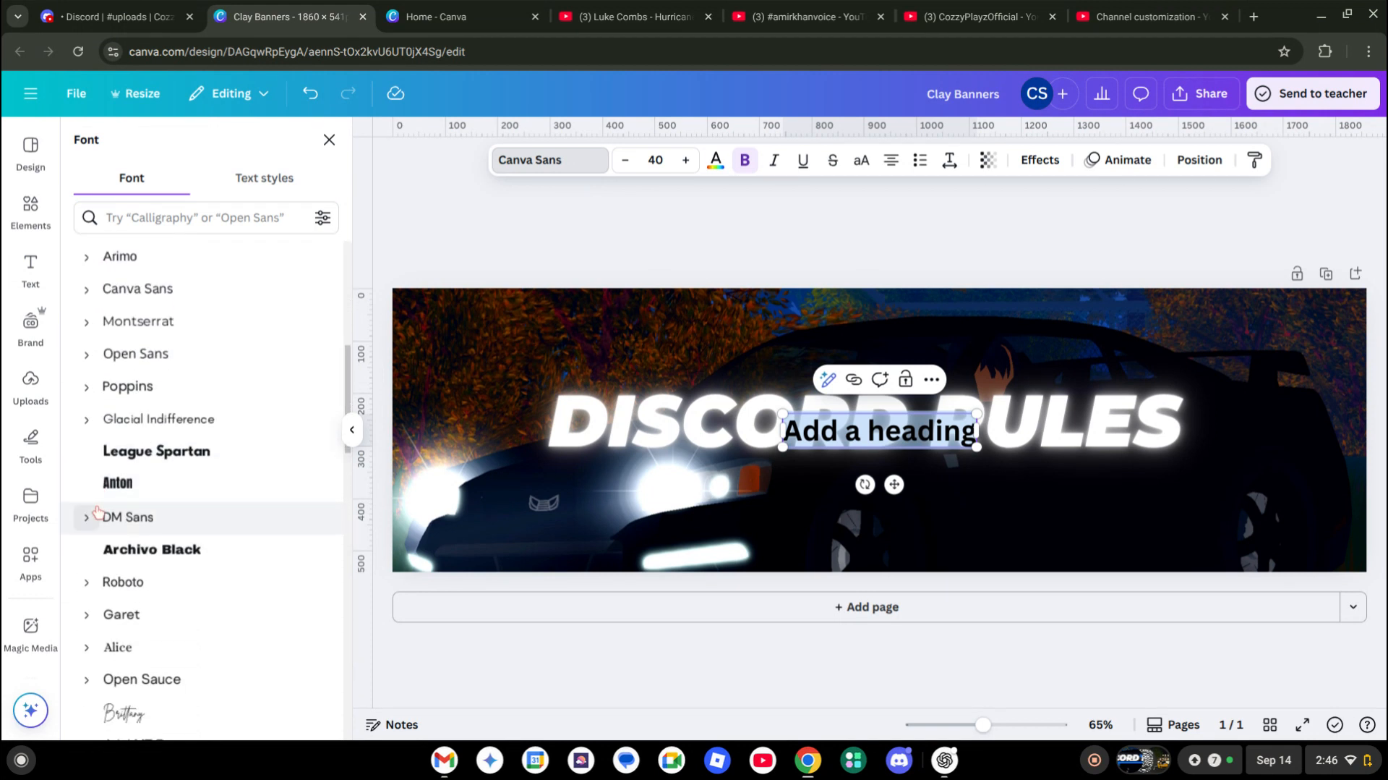
scroll(98, 512, down, 4)
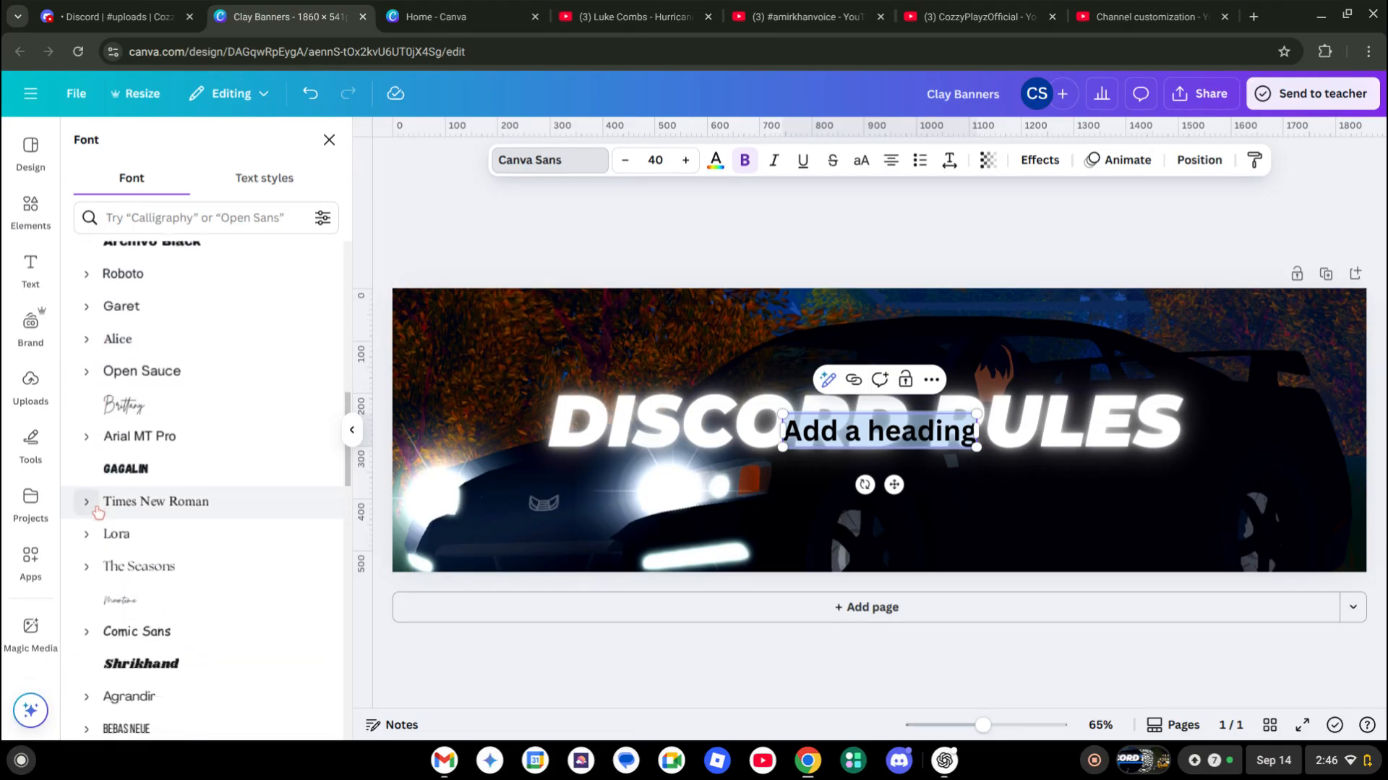
scroll(99, 512, down, 5)
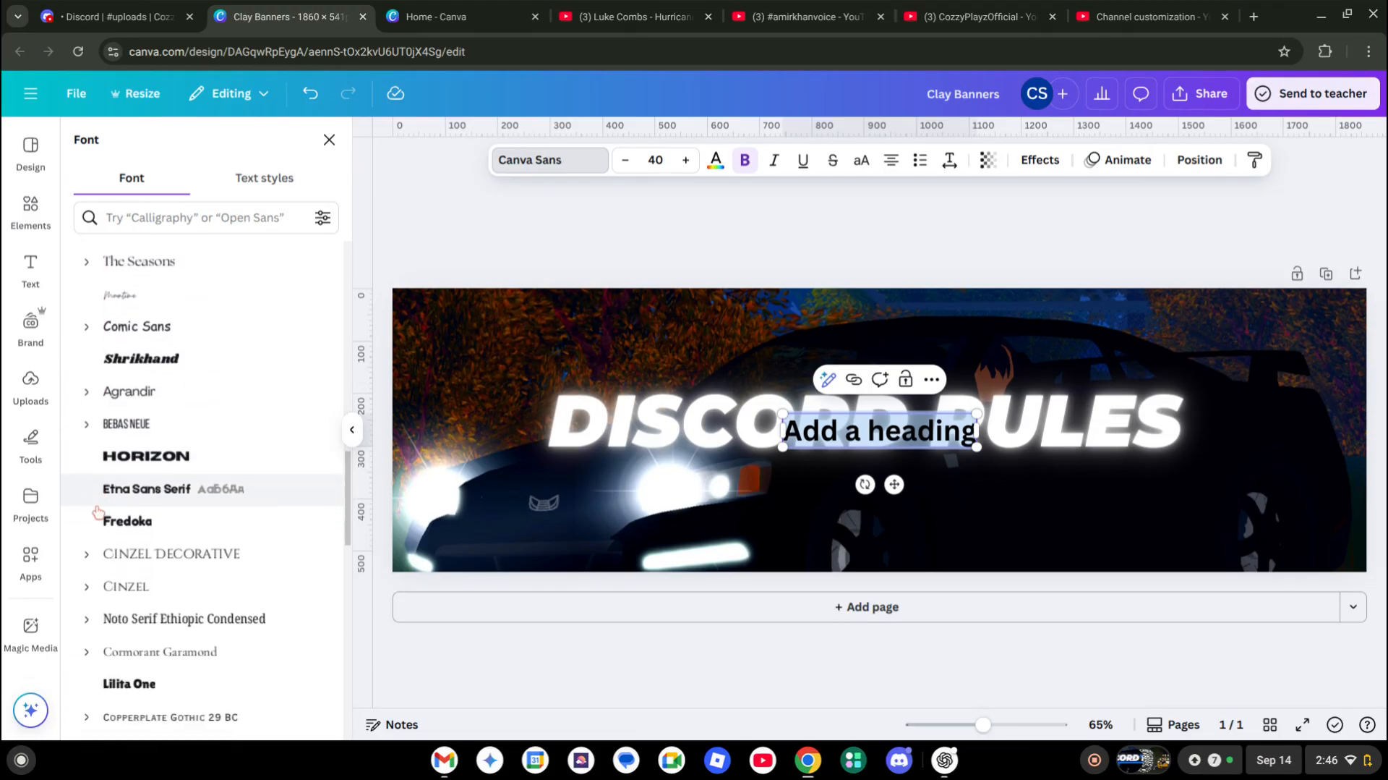
scroll(98, 512, down, 4)
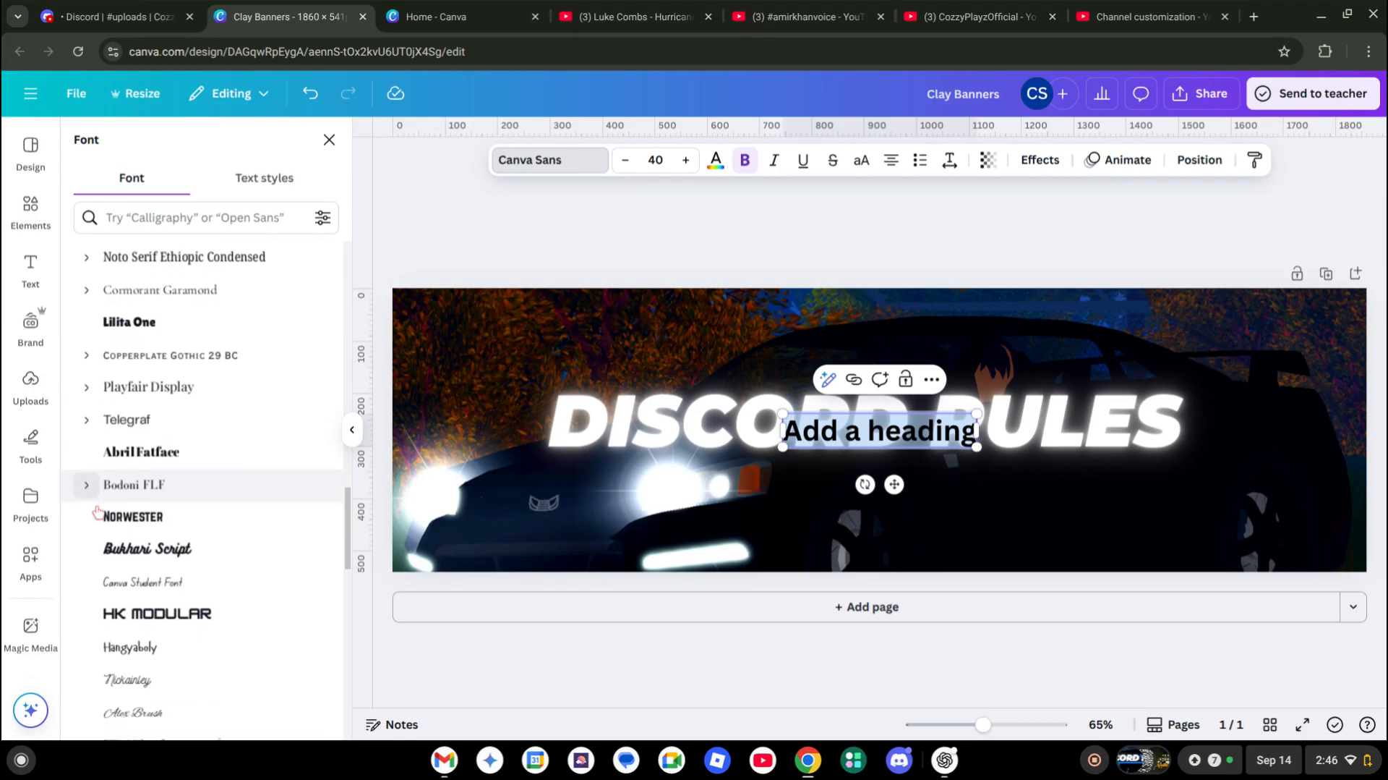
scroll(98, 512, down, 3)
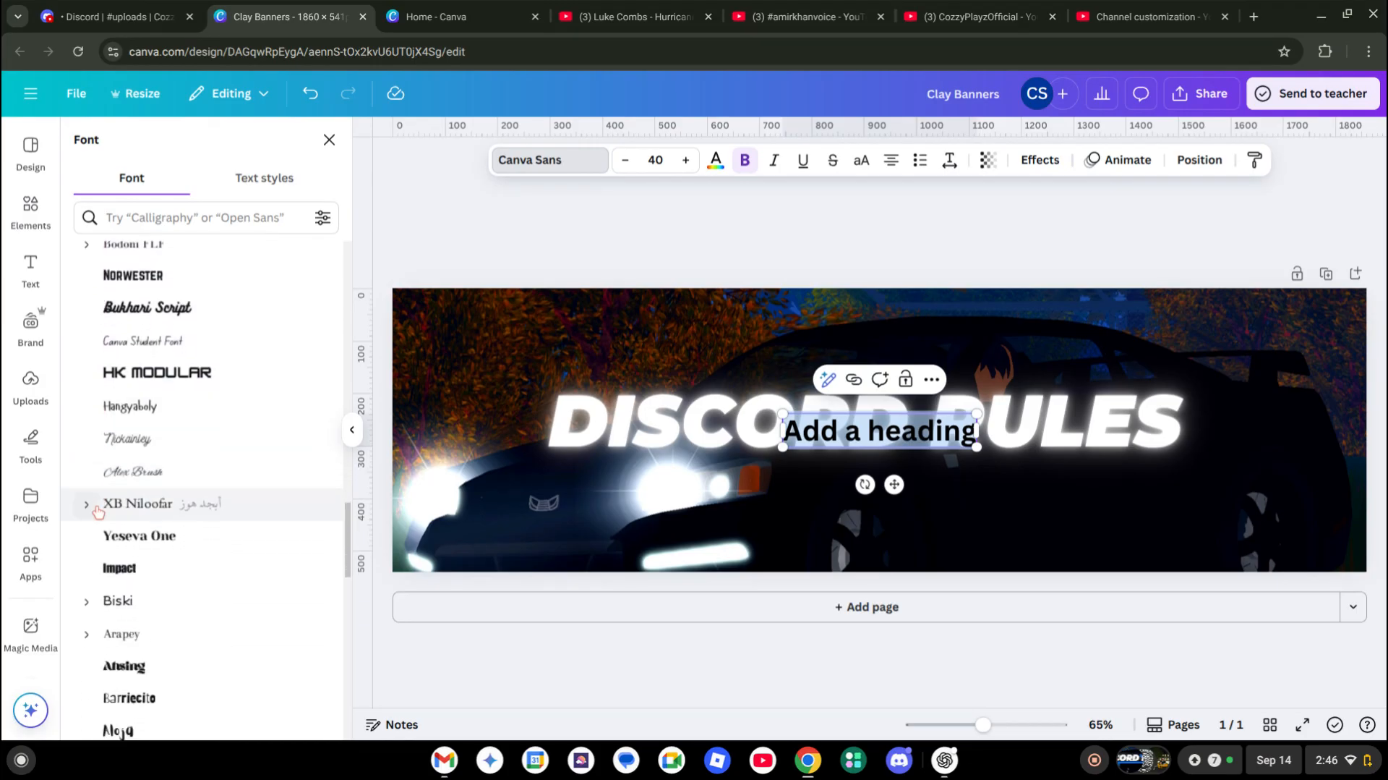
scroll(139, 634, down, 3)
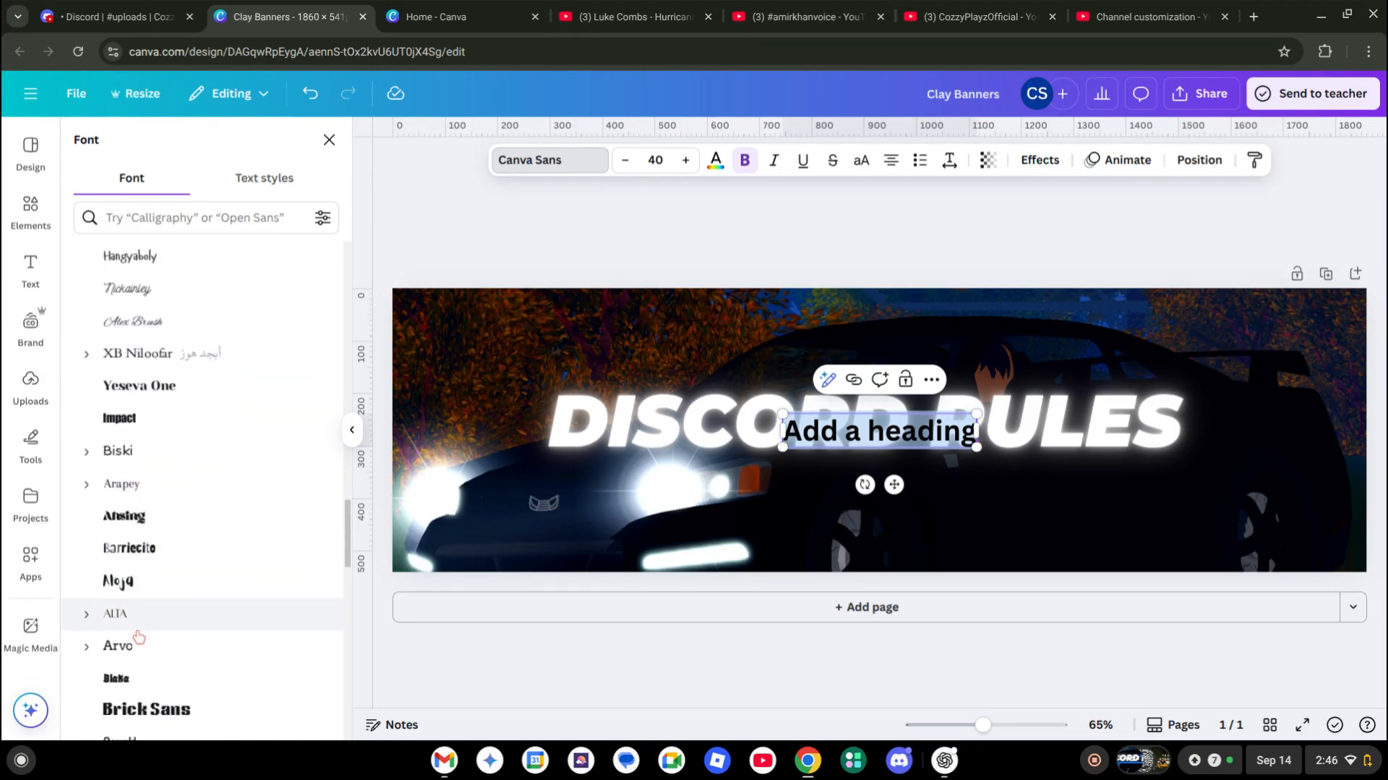
scroll(139, 636, down, 2)
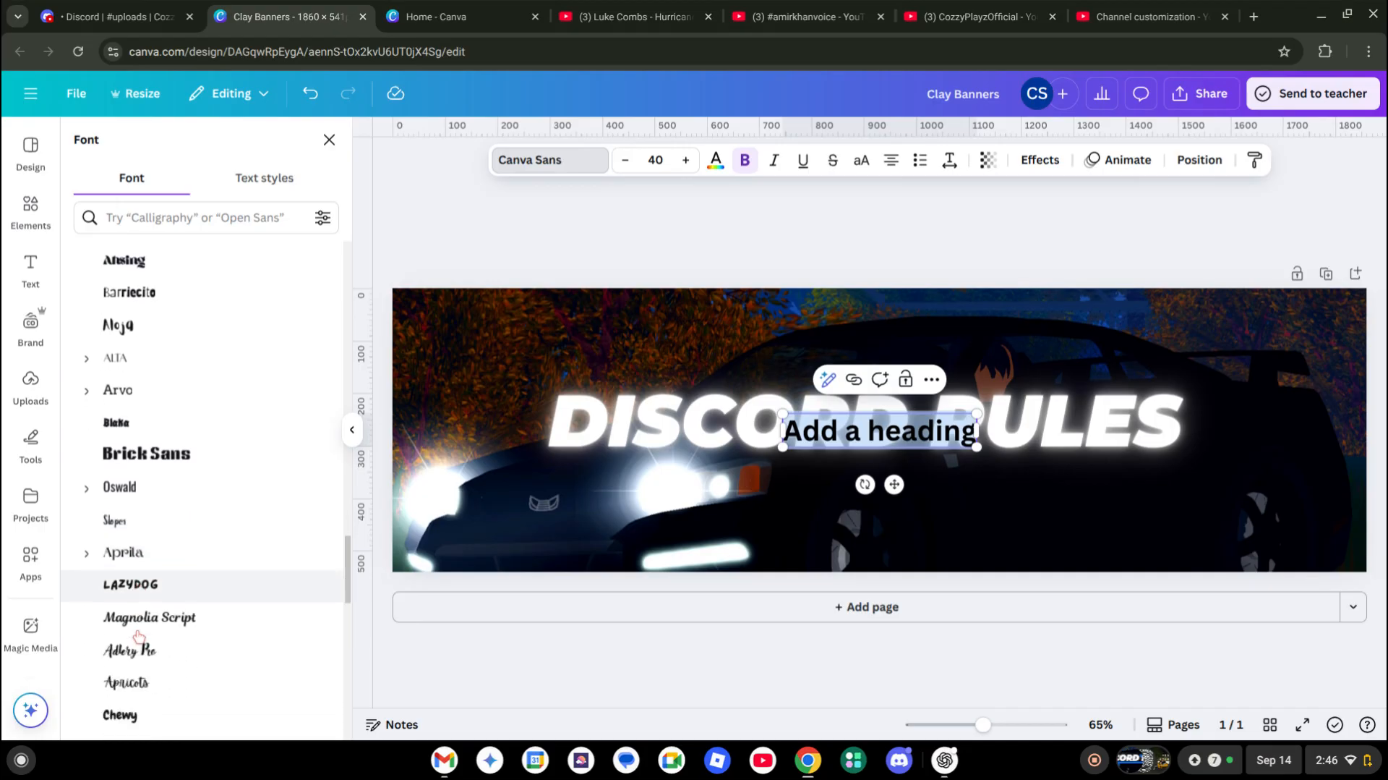
click(128, 620)
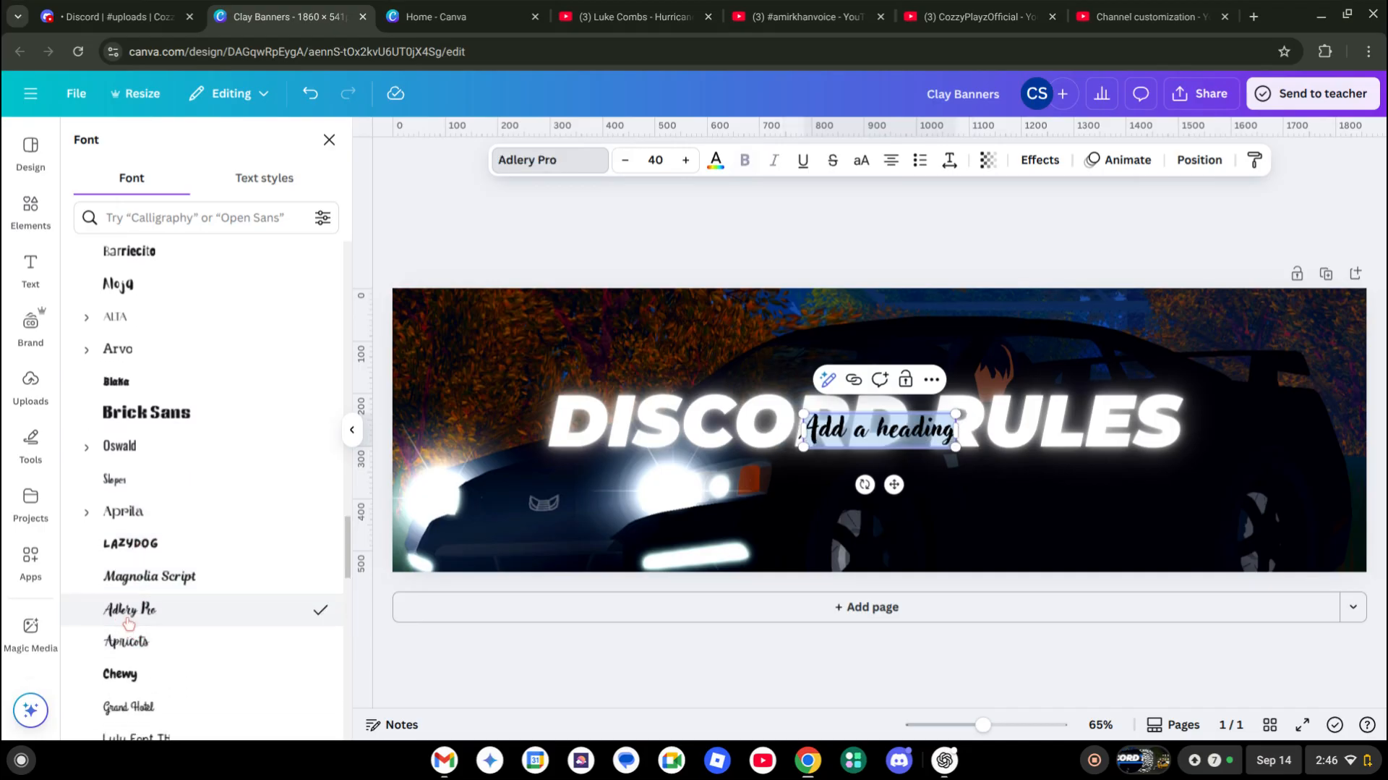
text(Cozzy)
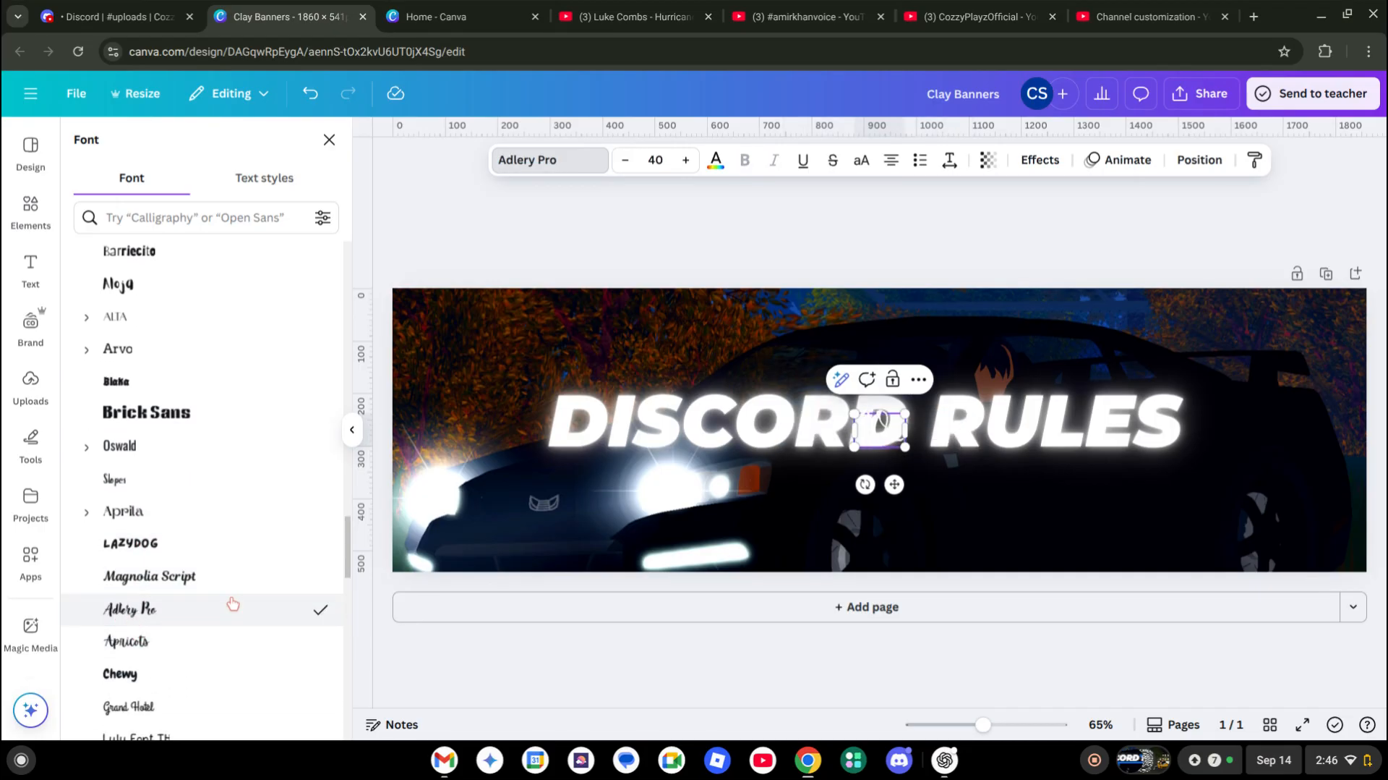
Move Cozzy to the top-left and tilt it about 20° counter-clockwise
click(716, 160)
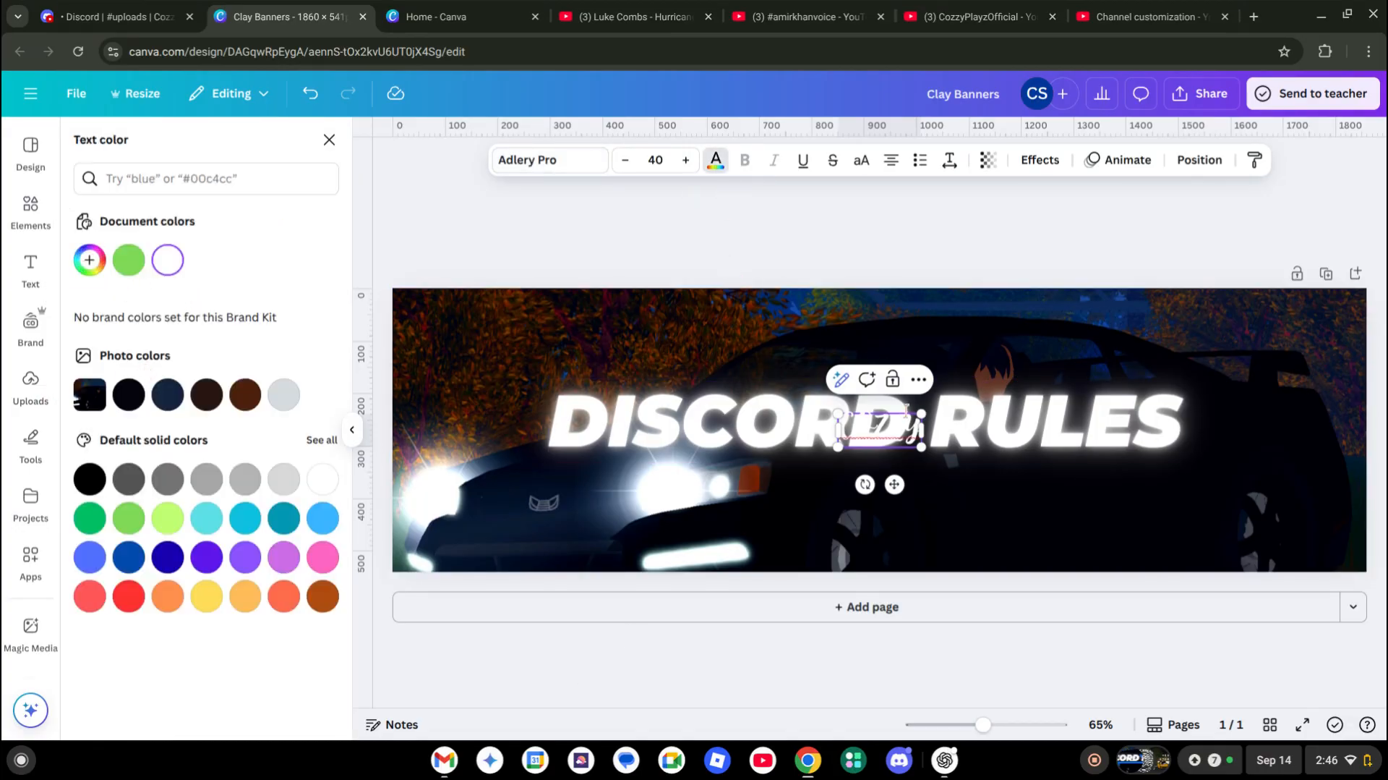
click(844, 443)
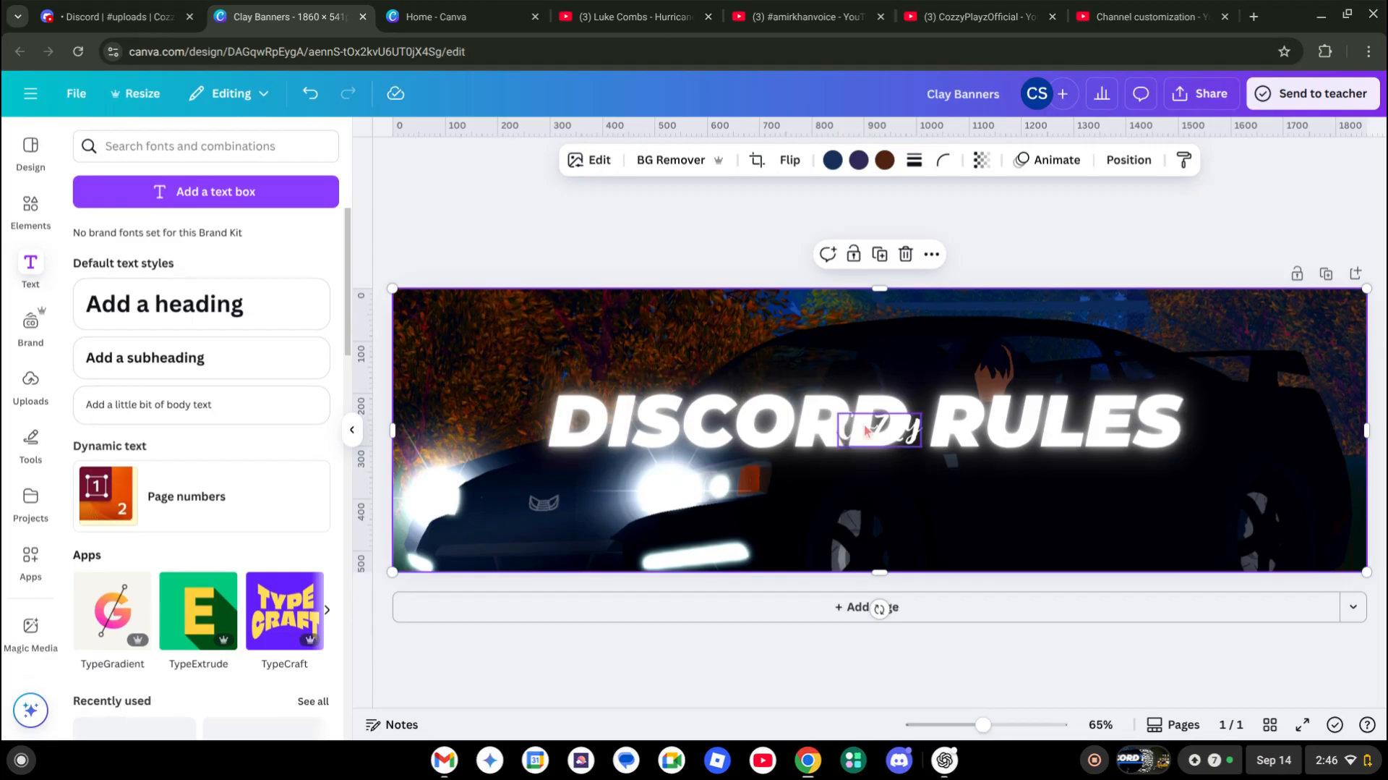
click(865, 431)
drag(865, 431, 525, 343)
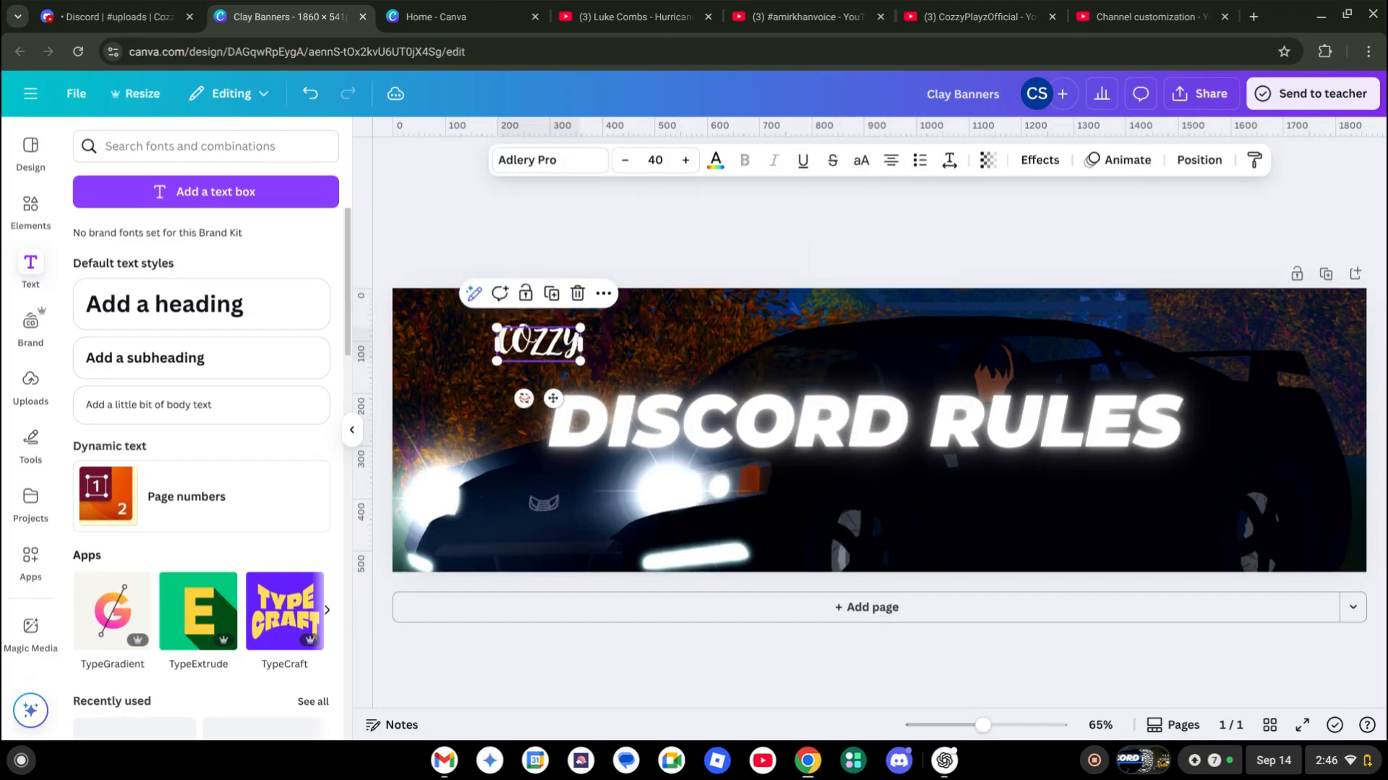
drag(525, 397, 563, 398)
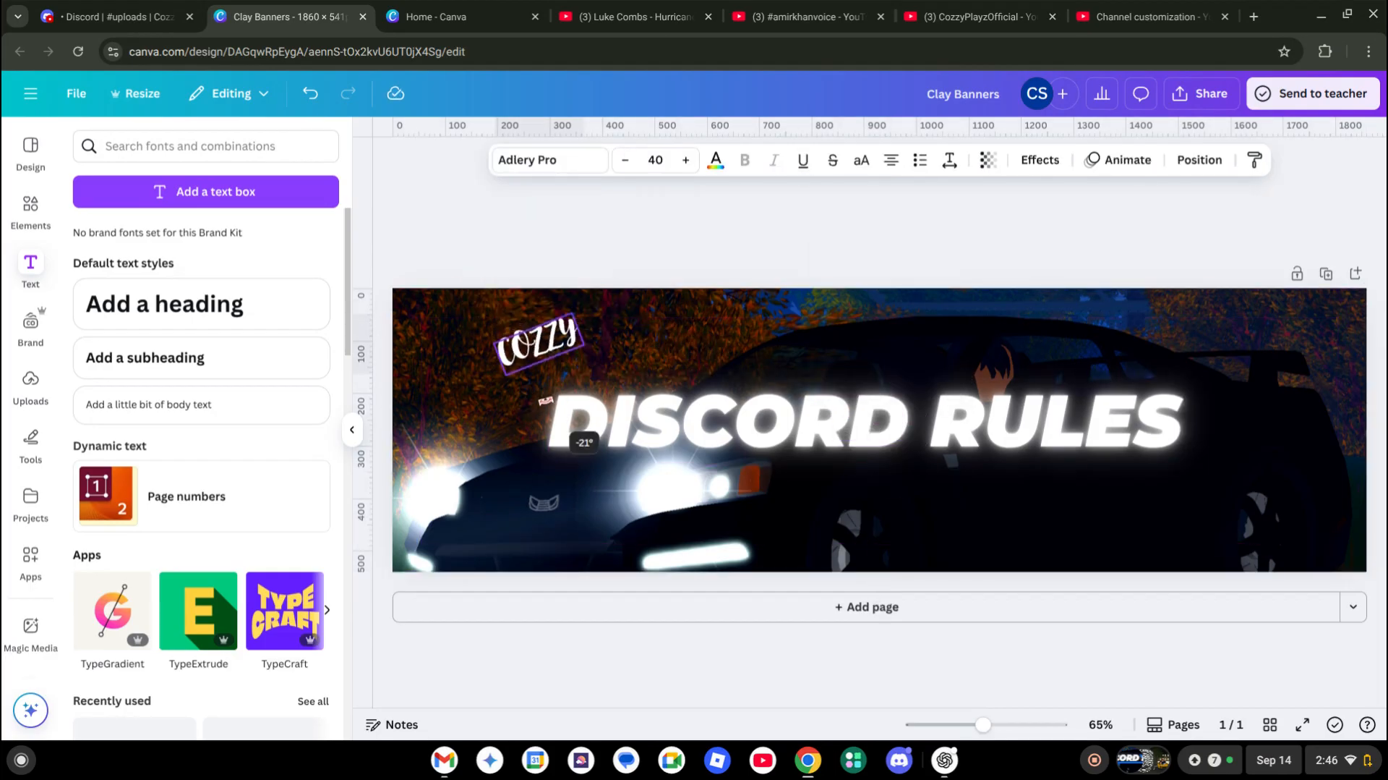
Colour Cozzy light blue and place it over the D of DISCORD RULES
click(716, 160)
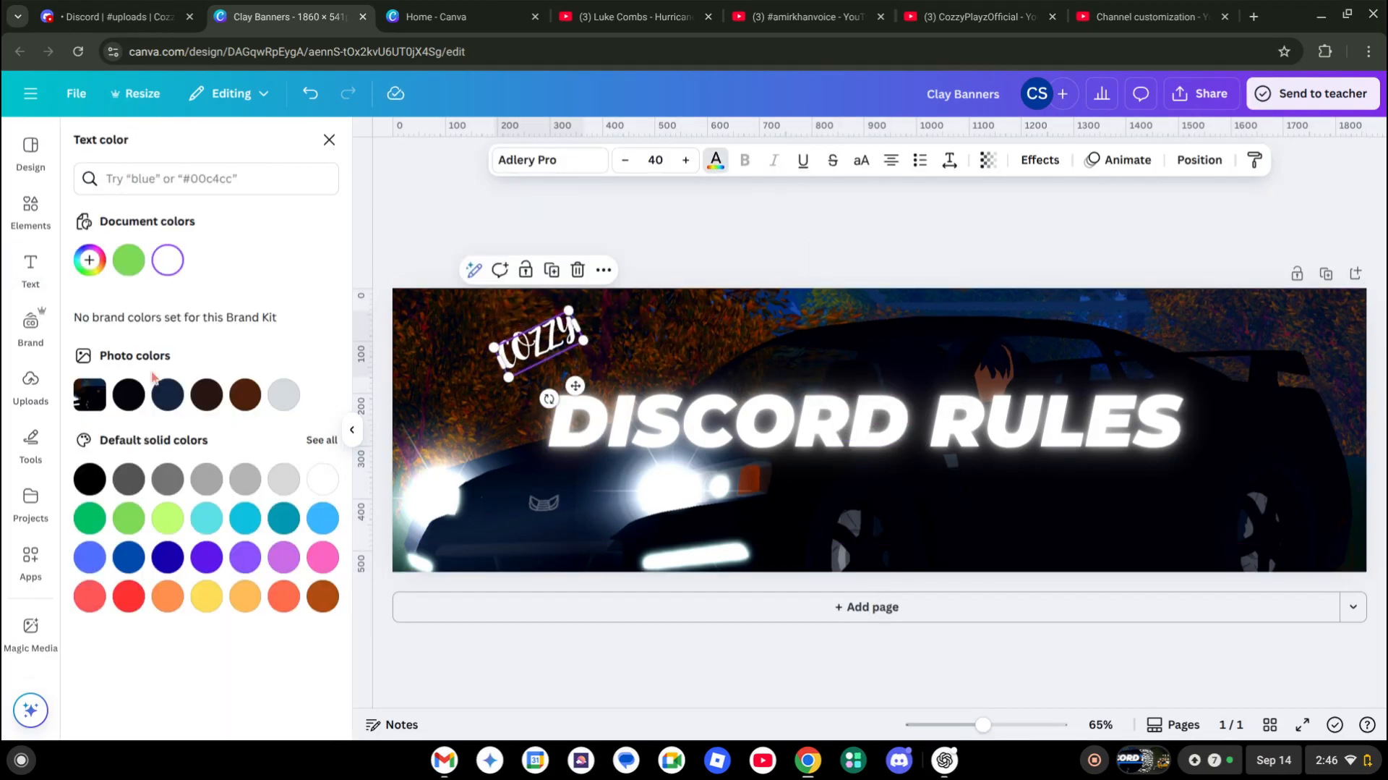
click(284, 518)
click(143, 175)
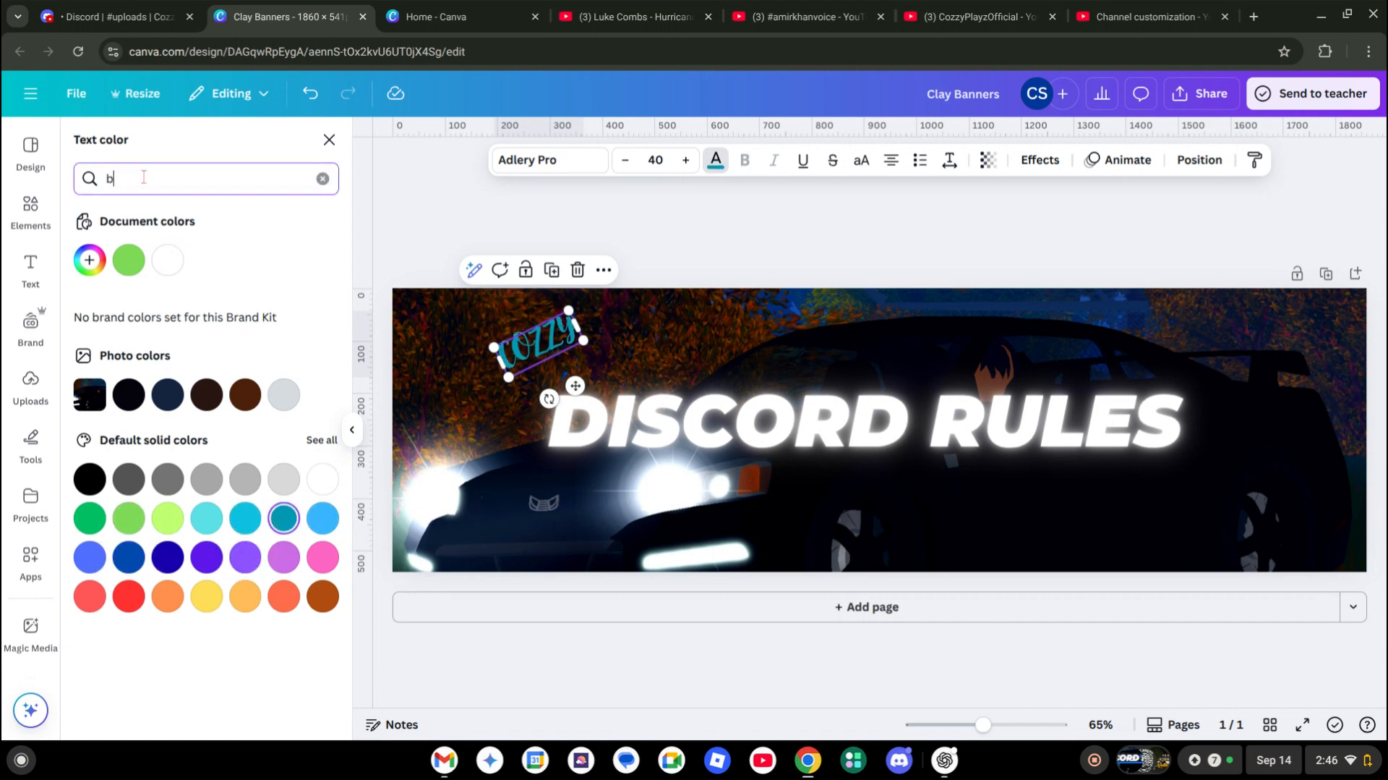
click(123, 282)
click(121, 259)
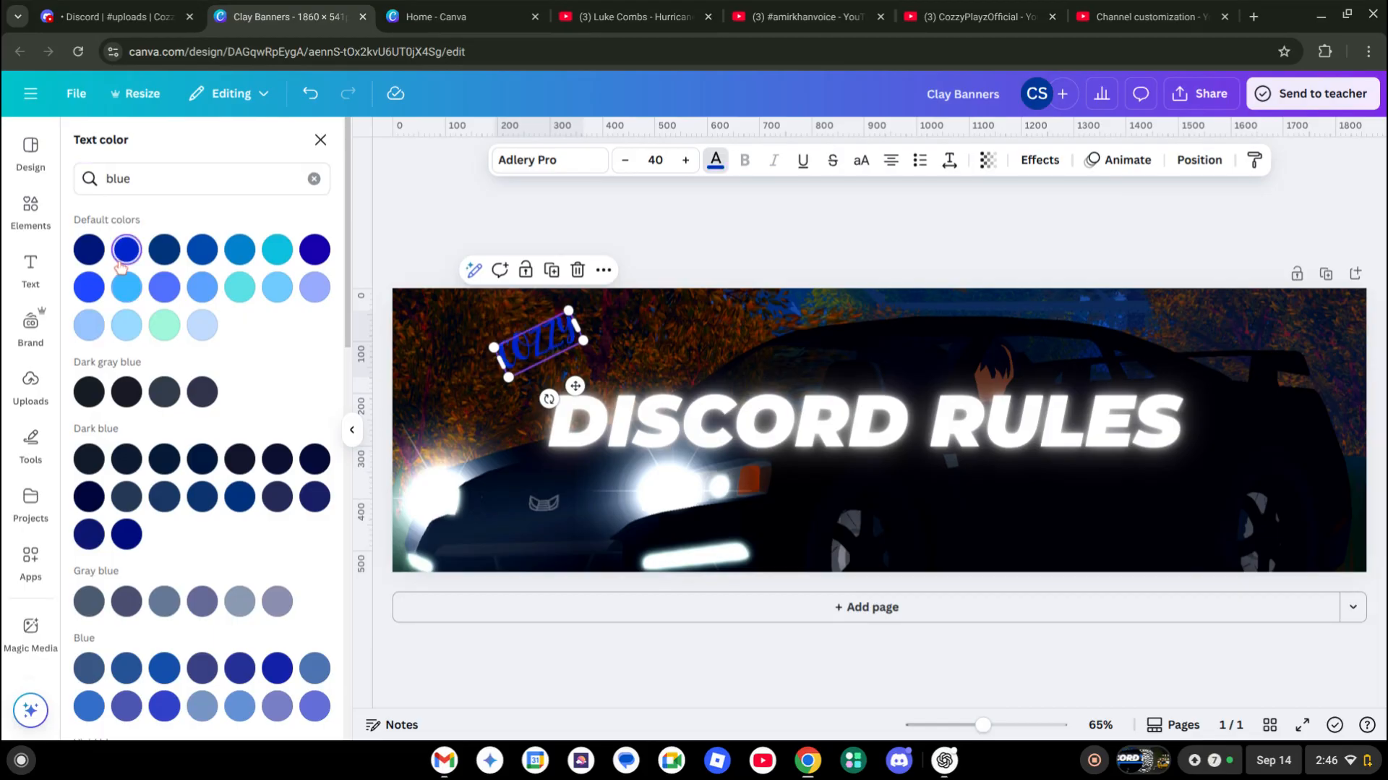
click(240, 287)
drag(542, 340, 581, 397)
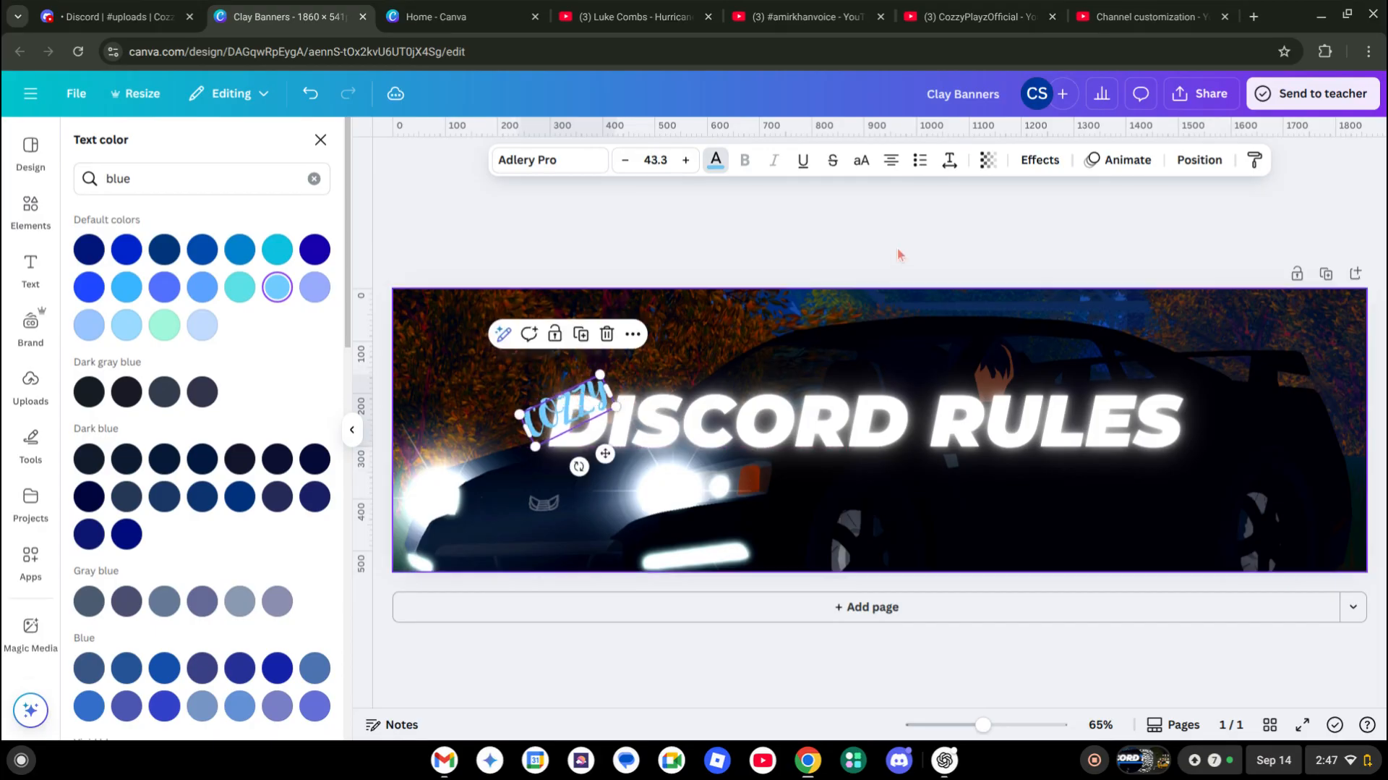
click(898, 253)
Add a straight line from Elements and place it below DISCORD RULES
click(42, 217)
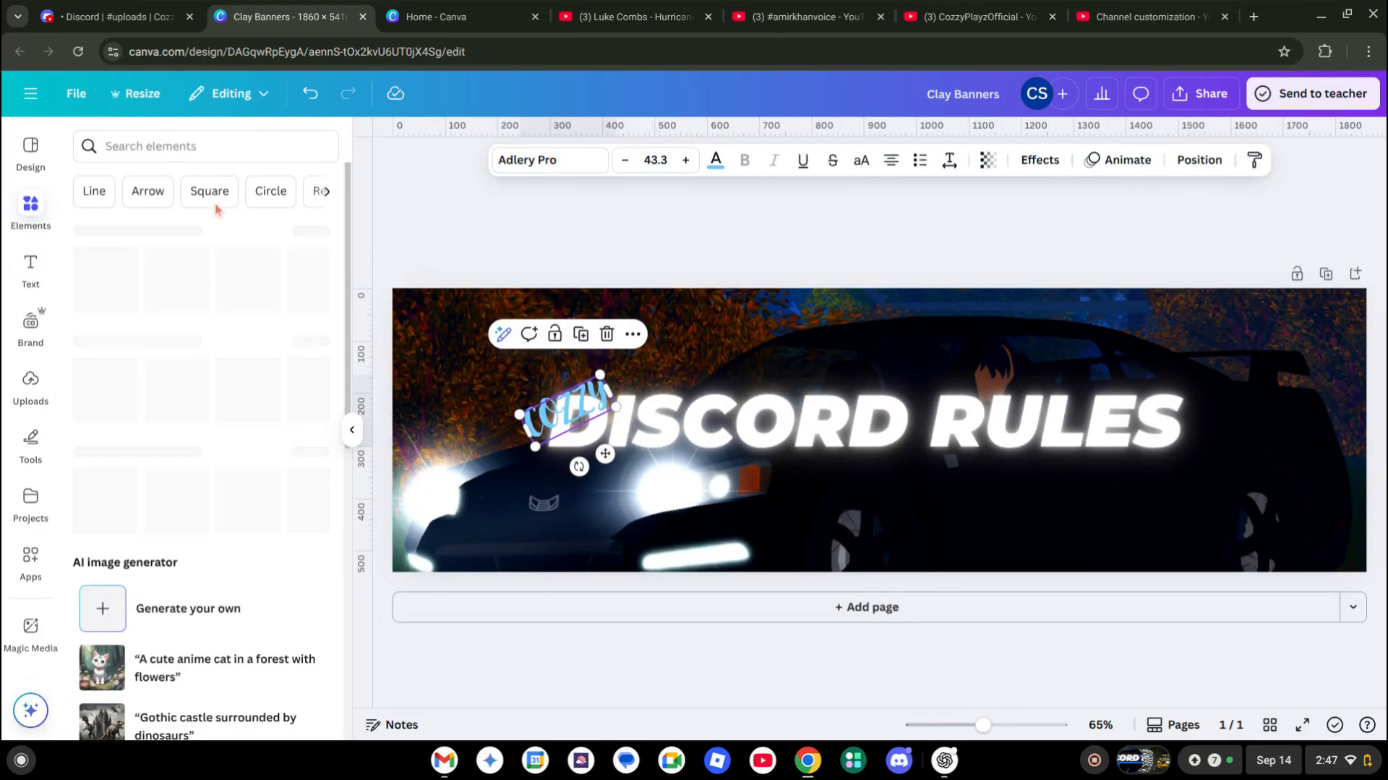
click(175, 144)
text(line)
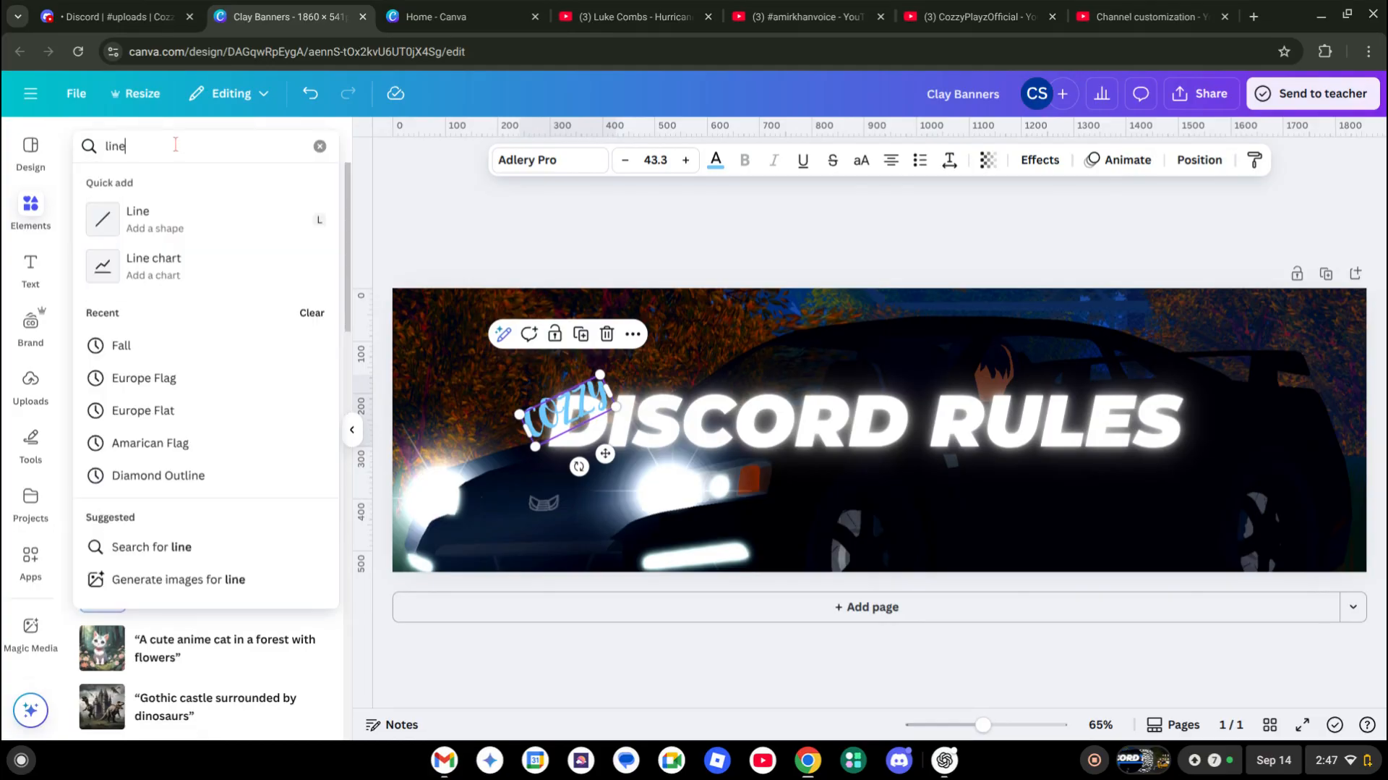
click(145, 218)
drag(857, 498, 716, 533)
Make the line a weight-31 light-blue bar with rounded ends
click(711, 160)
drag(613, 305, 656, 304)
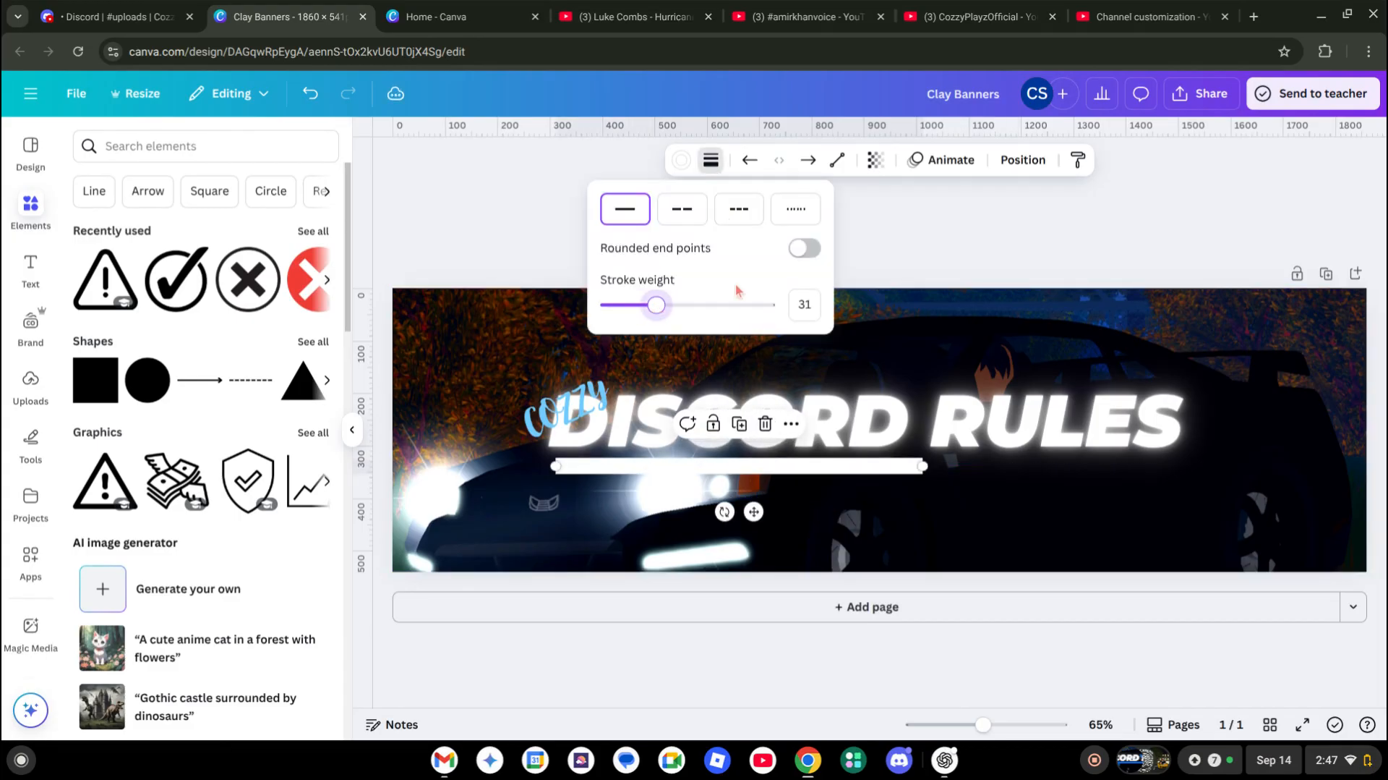
click(815, 258)
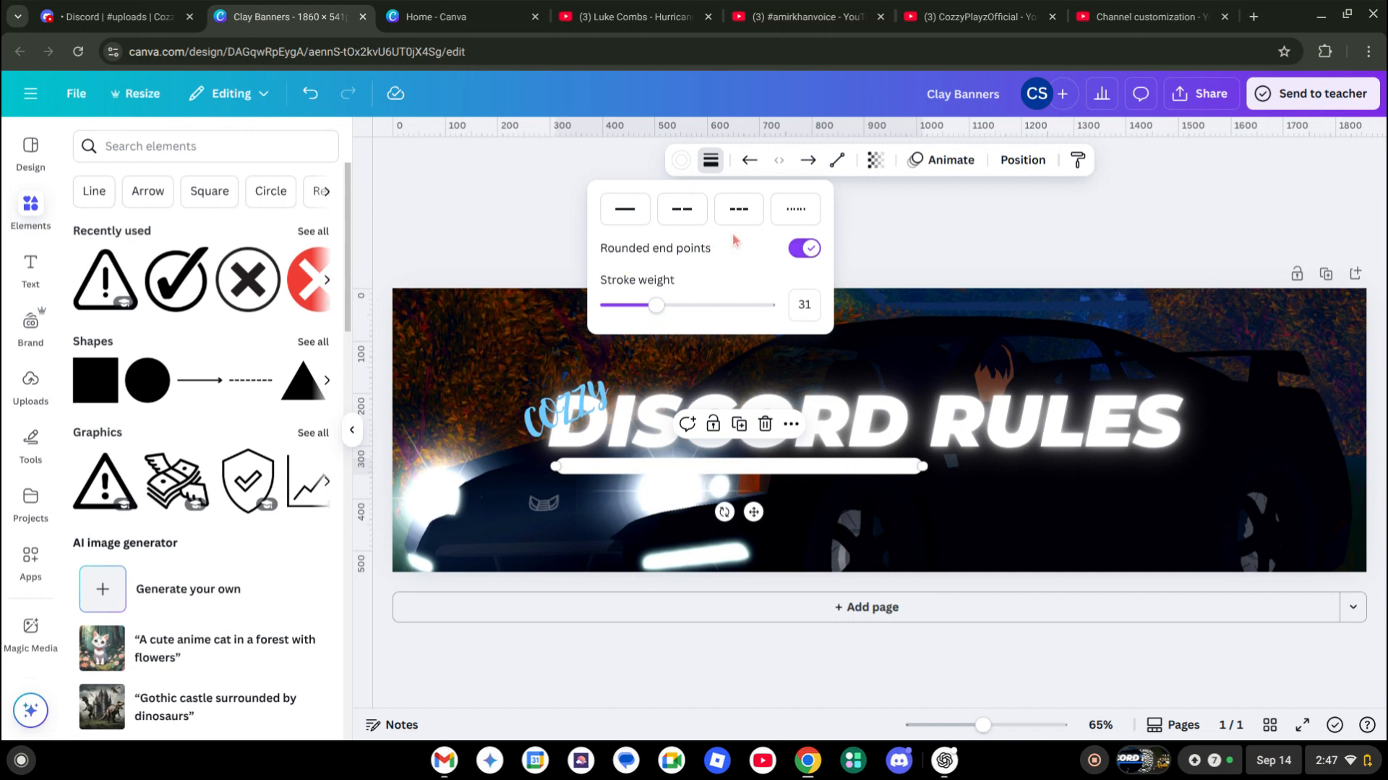
drag(788, 466, 780, 463)
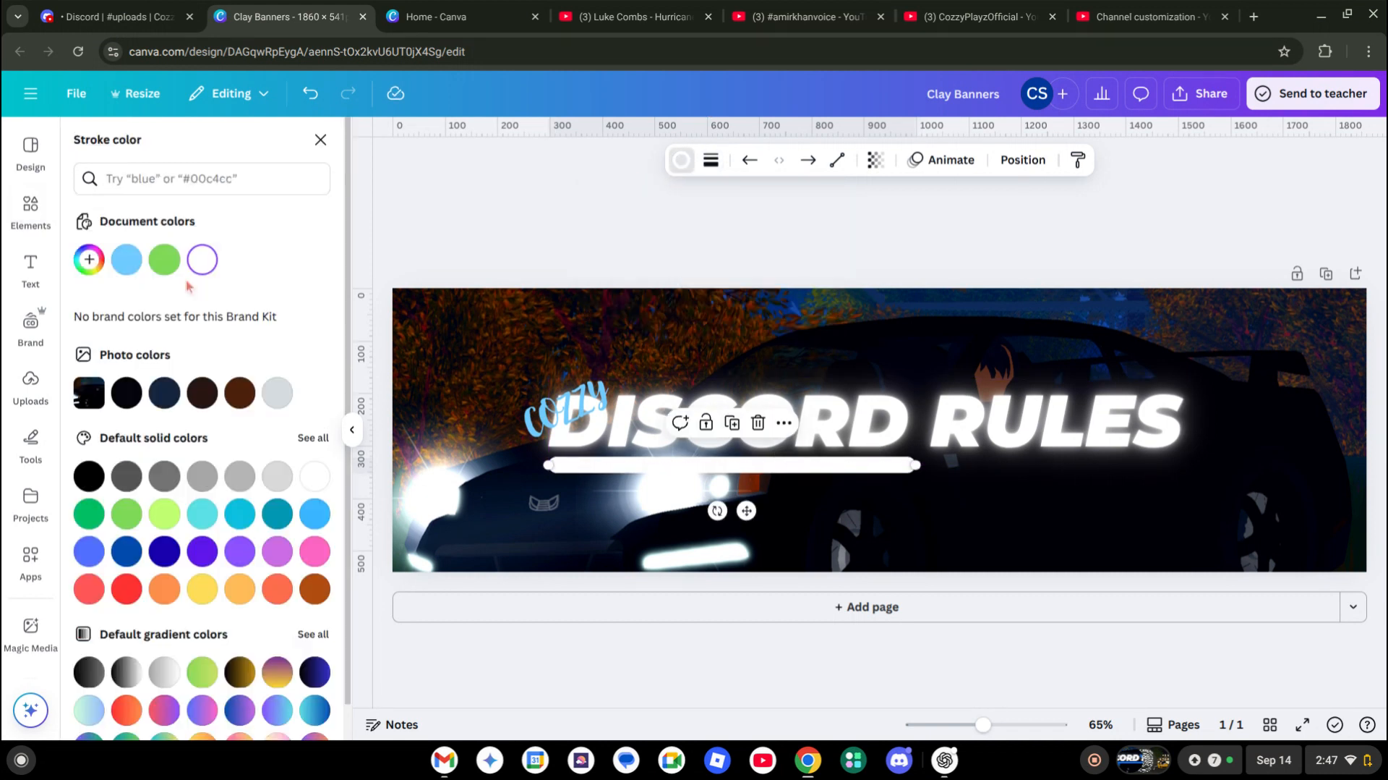
click(129, 262)
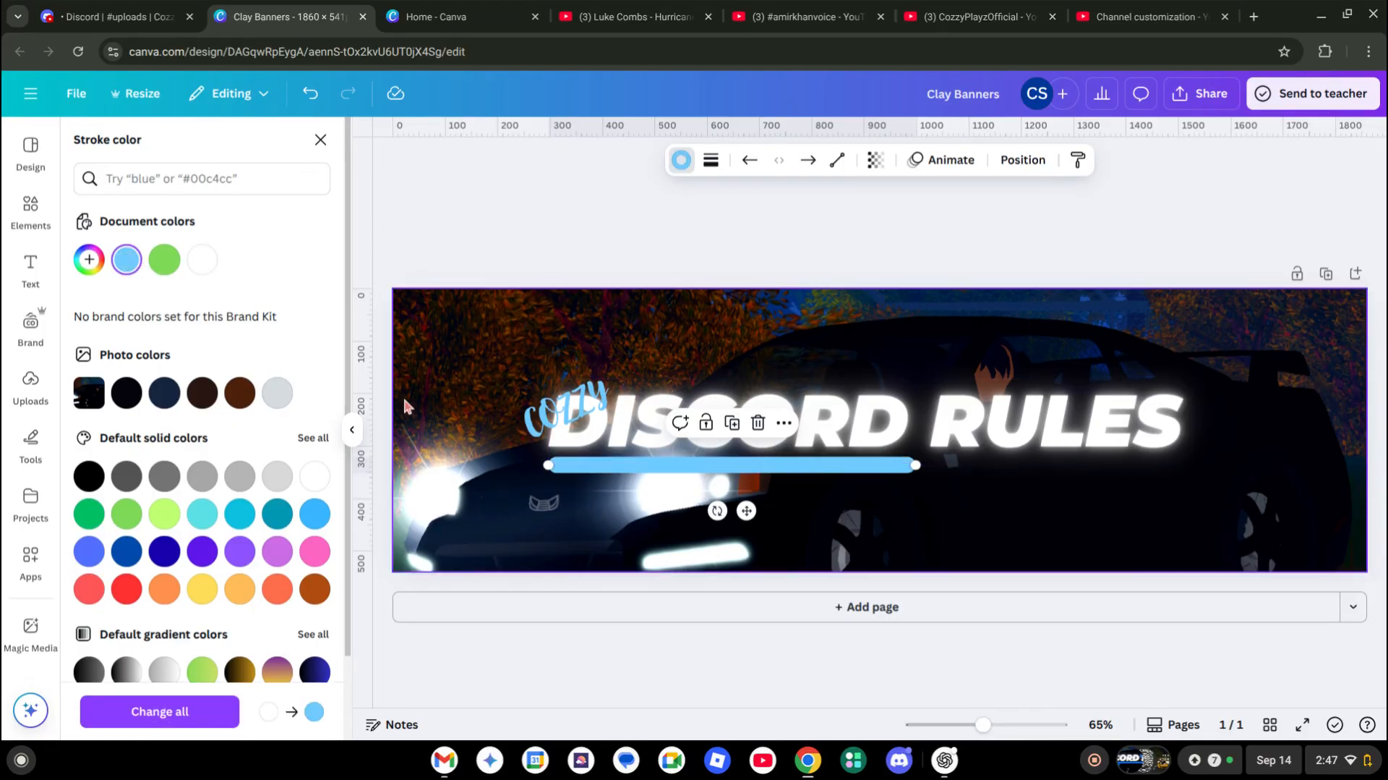
click(572, 416)
key(ctrl+d)
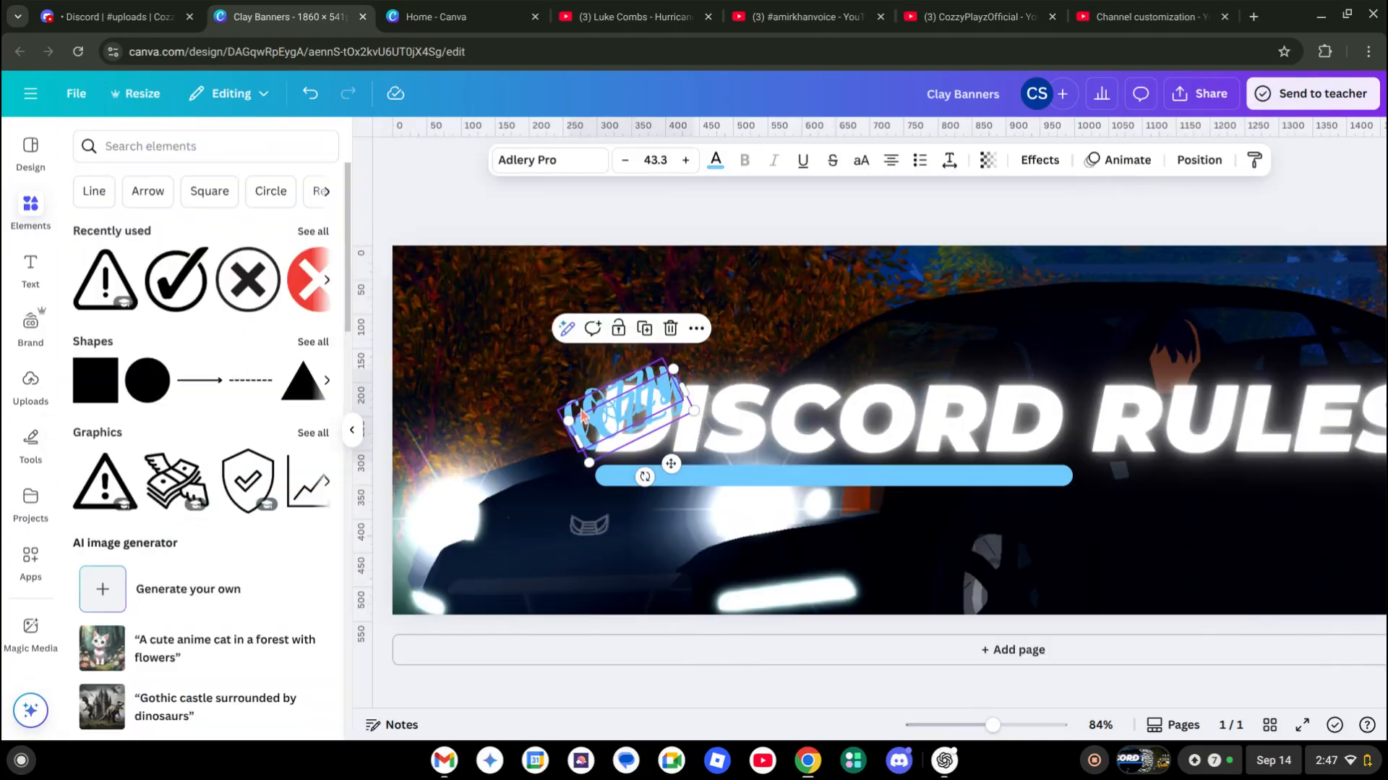
Discard the extra Cozzy copy and add a small STUDIOS copy of the title under RULES
drag(579, 419, 1007, 500)
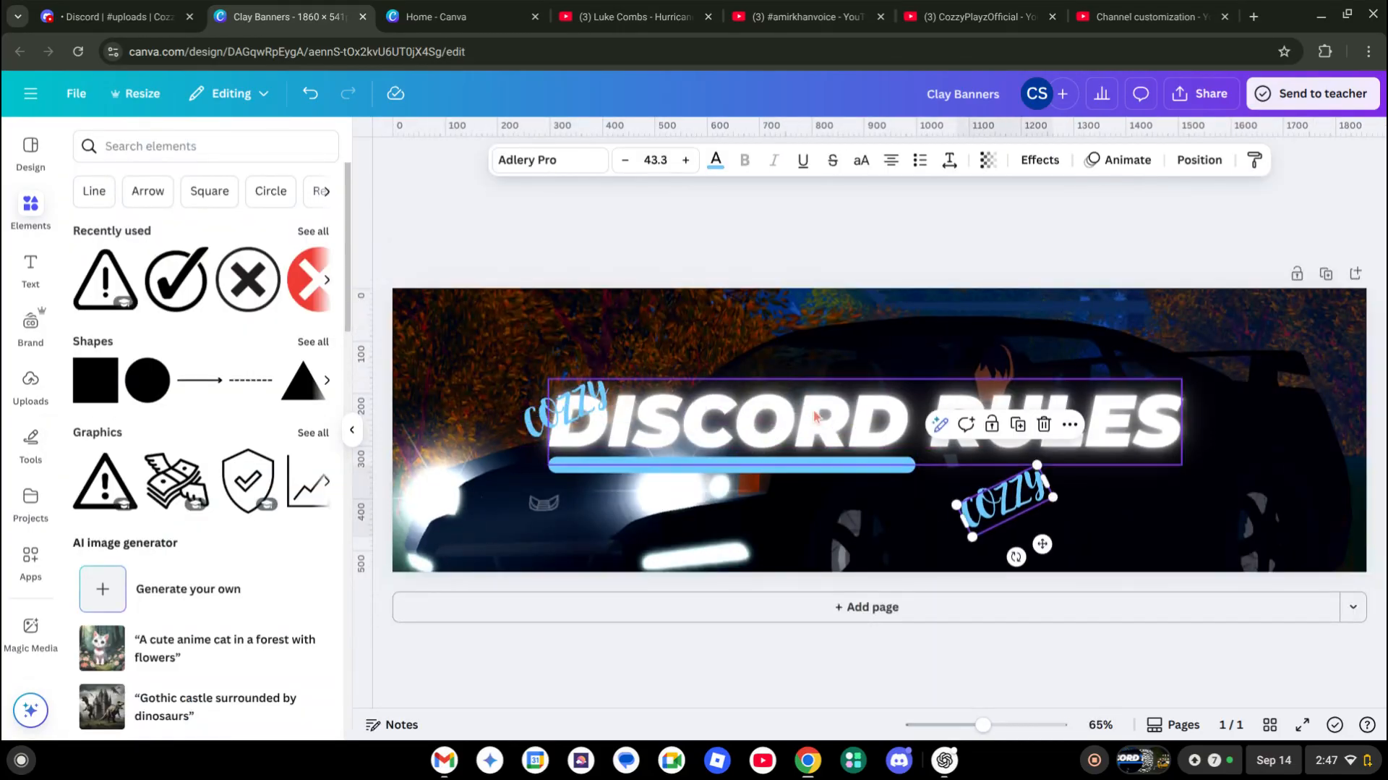
key(BackSpace)
click(780, 420)
key(ctrl+d)
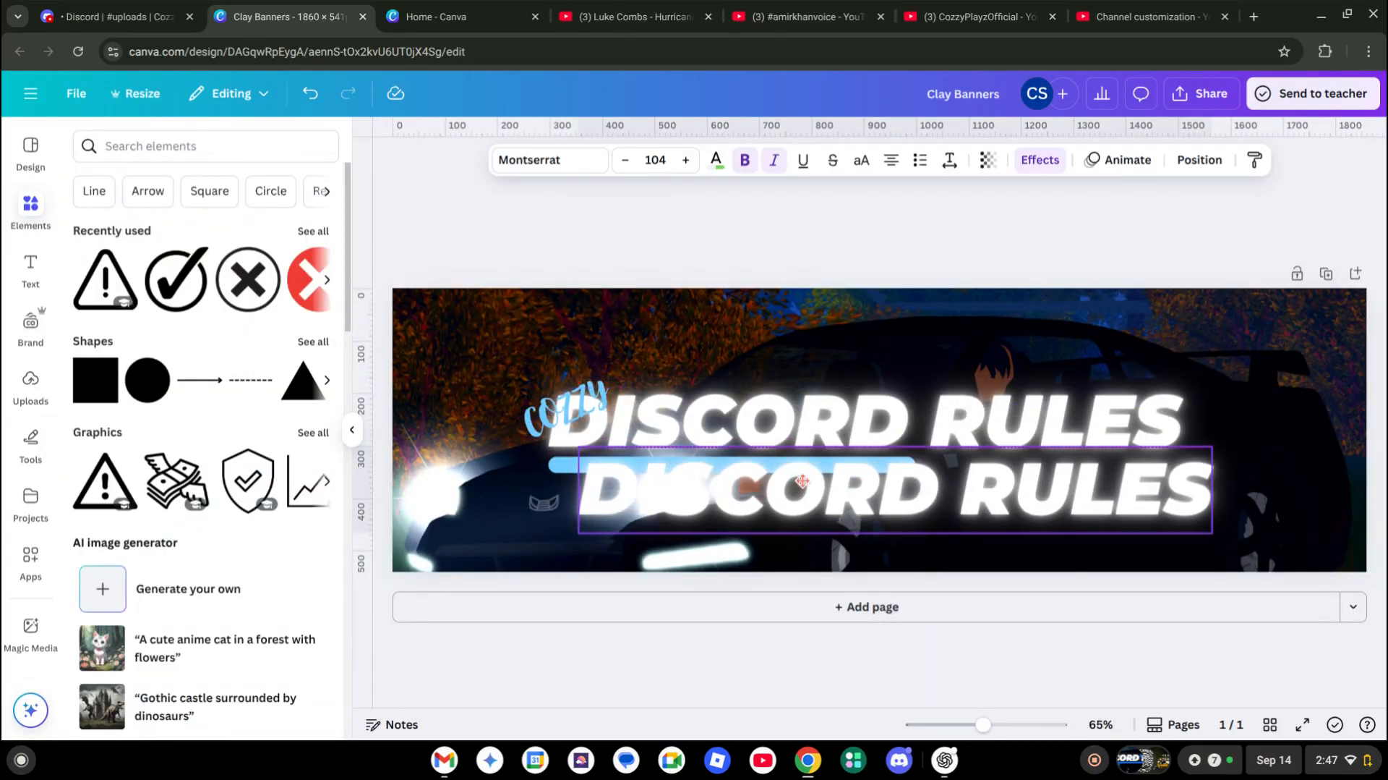
text(STU)
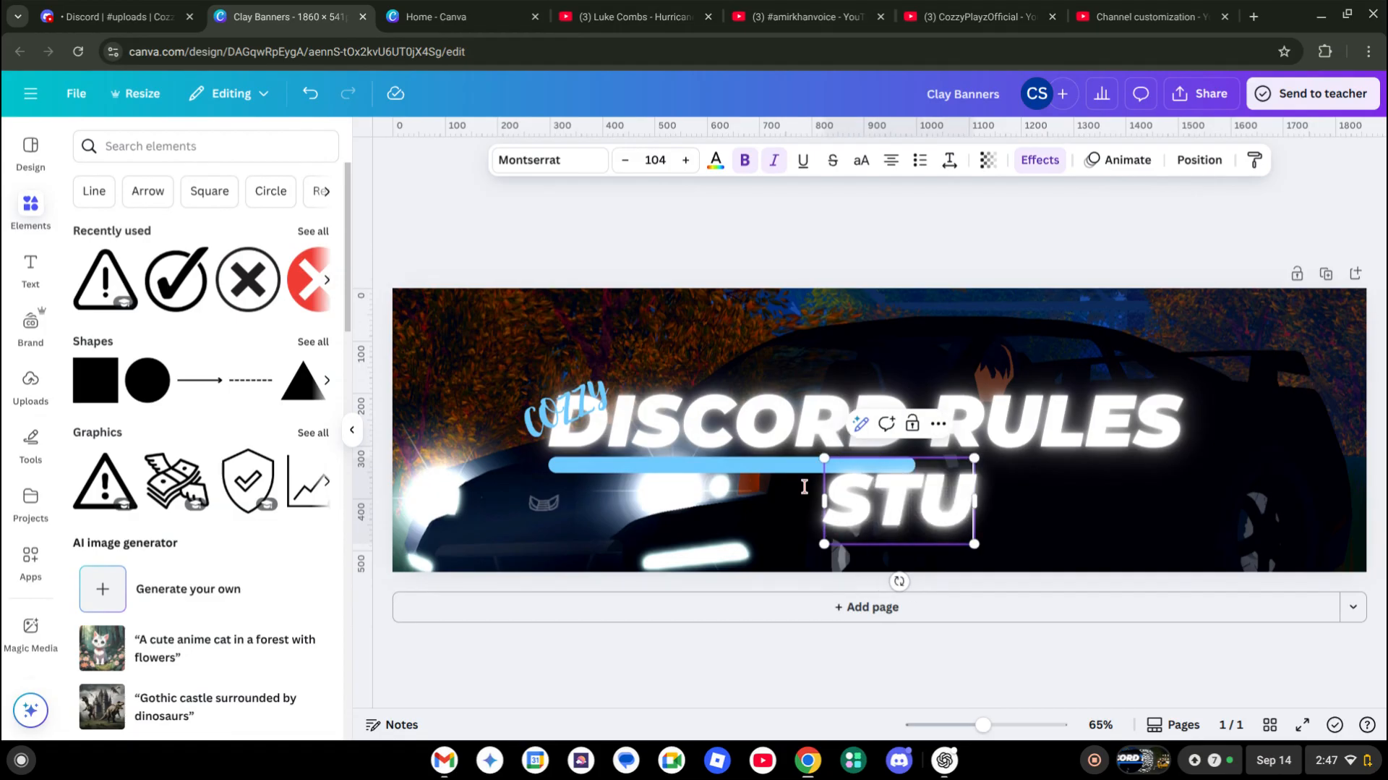
text(DIOS)
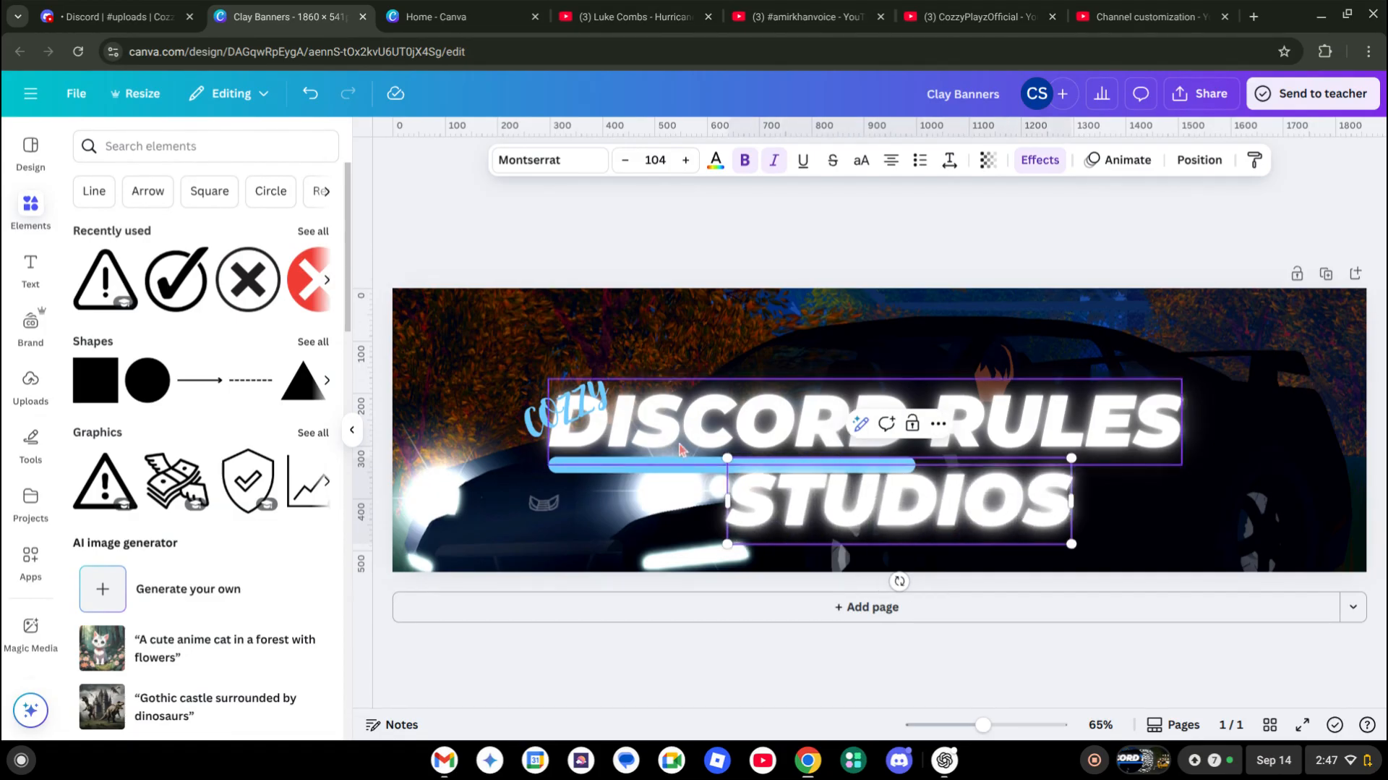
drag(727, 457, 1112, 447)
click(1147, 513)
drag(992, 520, 1079, 464)
Lengthen the blue bar to run under STUDIOS
click(904, 464)
drag(916, 464, 1024, 465)
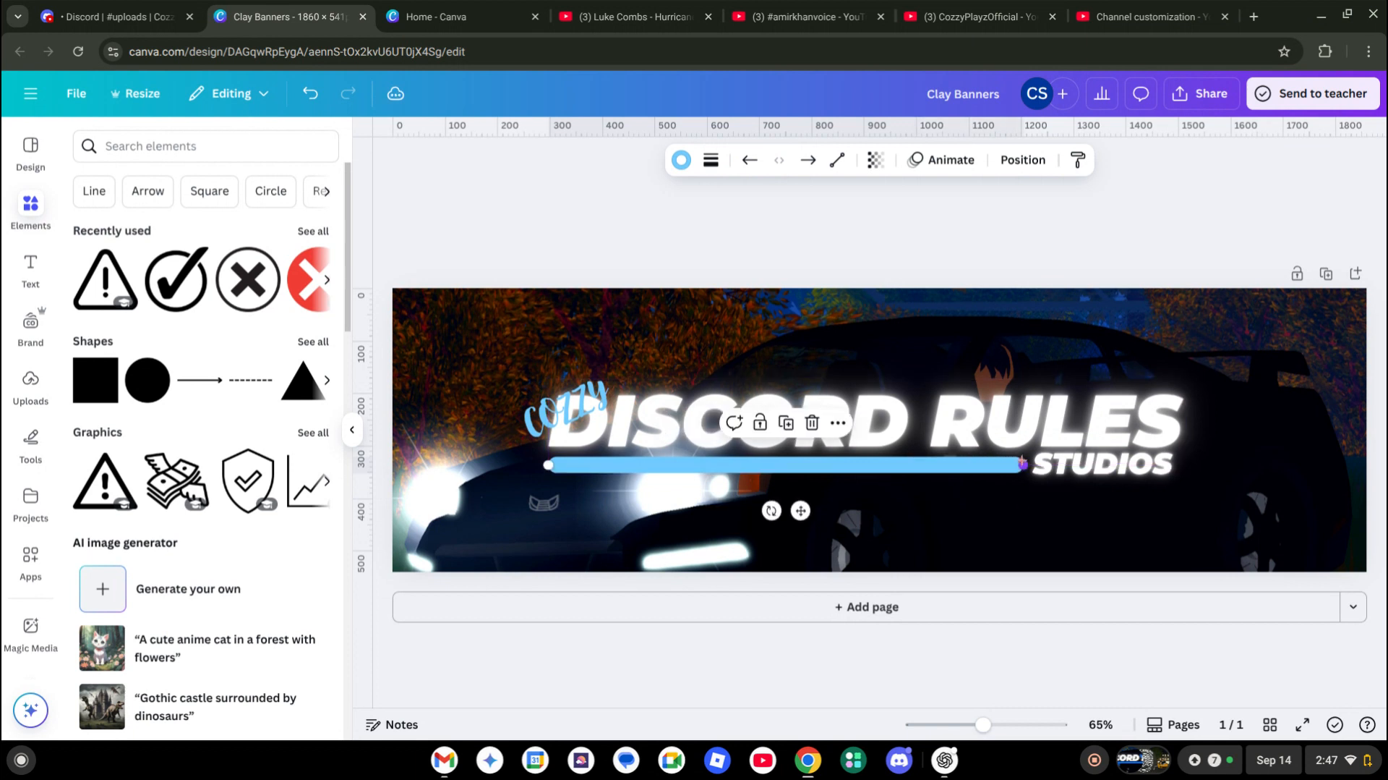
click(1061, 280)
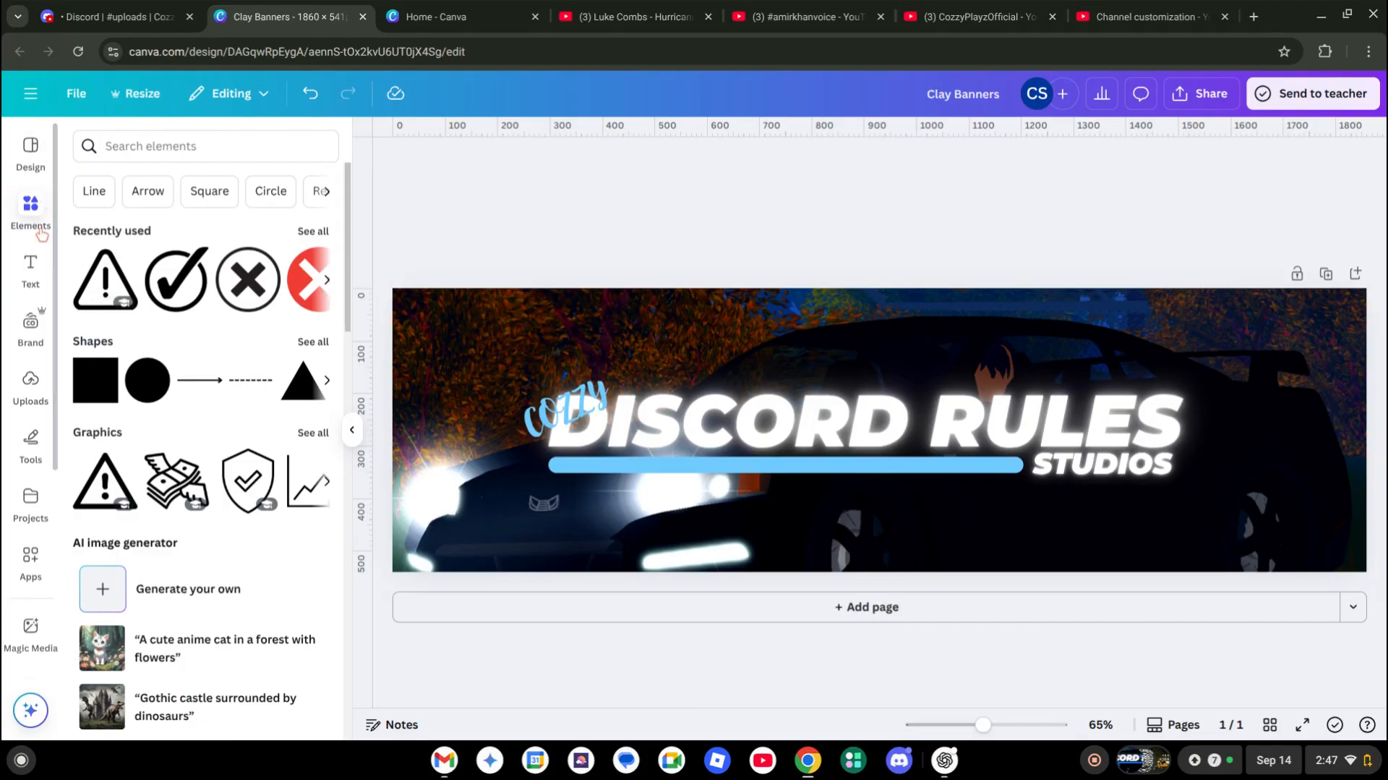
Add the green-backed avatar from Uploads and remove its background
click(31, 397)
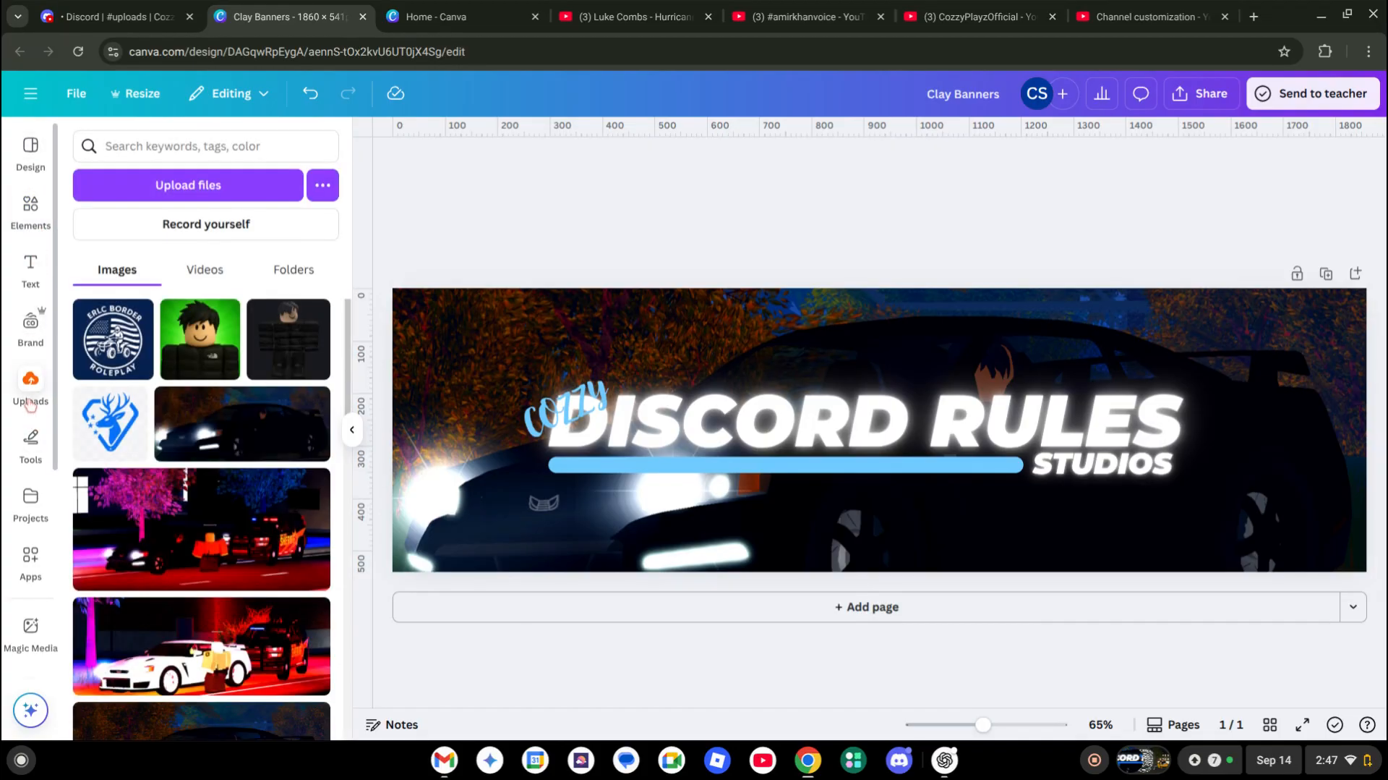
click(201, 339)
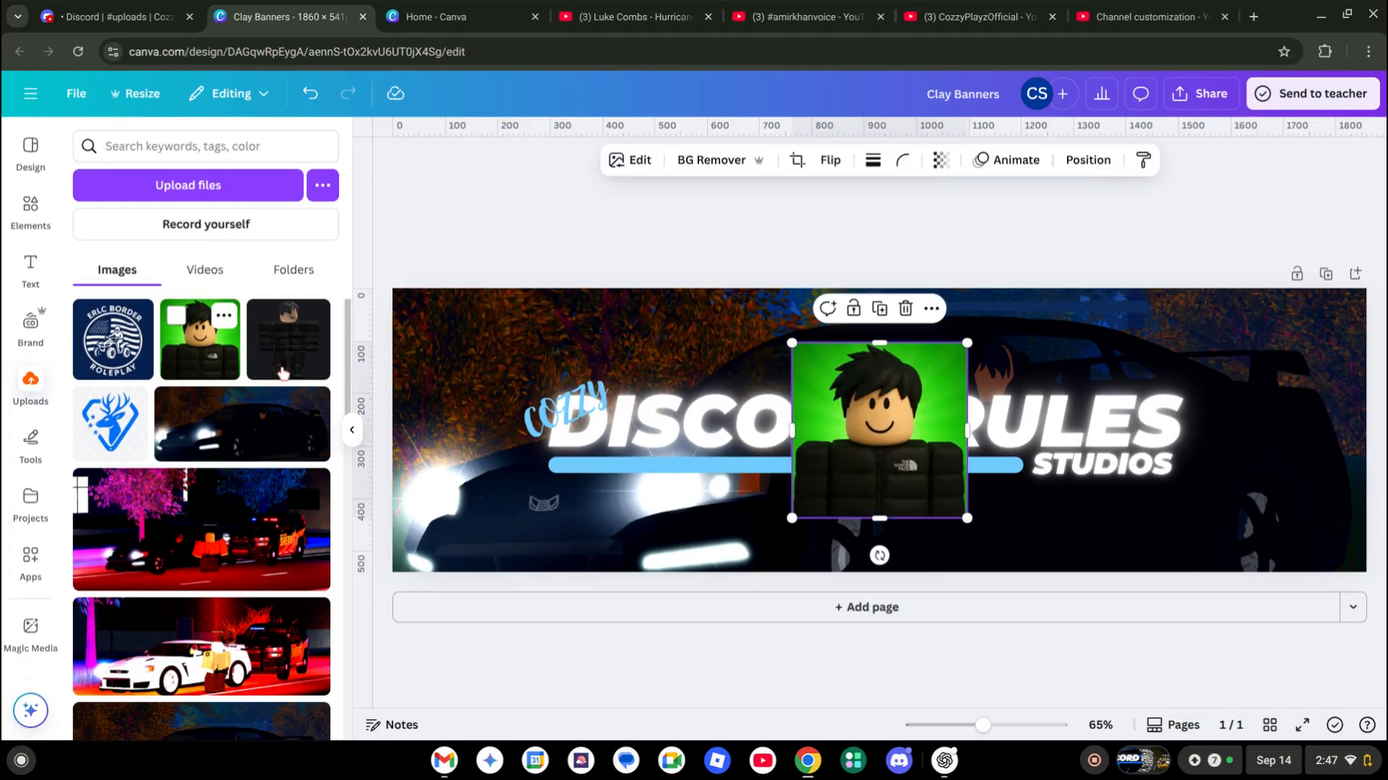
drag(915, 442, 1273, 477)
click(664, 159)
Enlarge the avatar, tilt it about 25° and make it slightly transparent
drag(1195, 394, 1102, 307)
drag(1234, 609, 1299, 595)
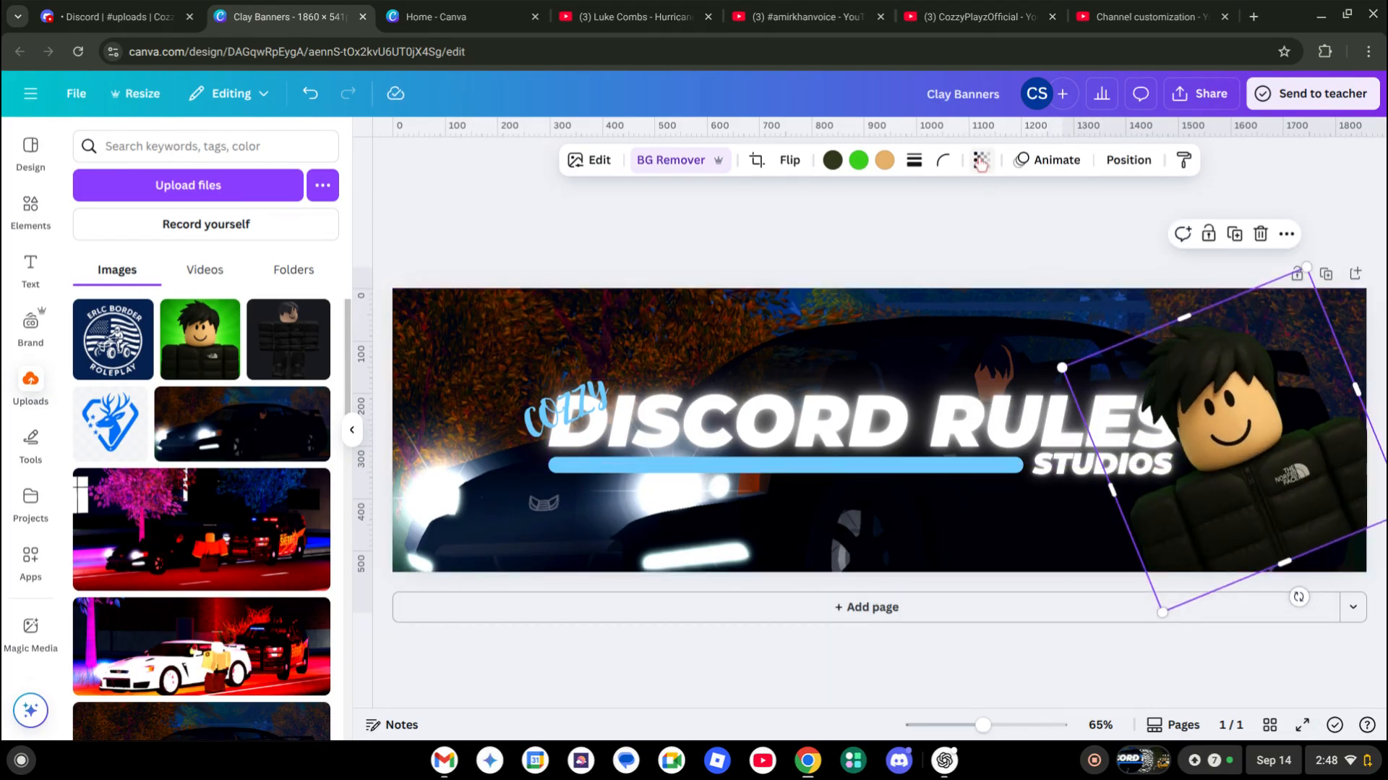
click(984, 178)
click(1193, 502)
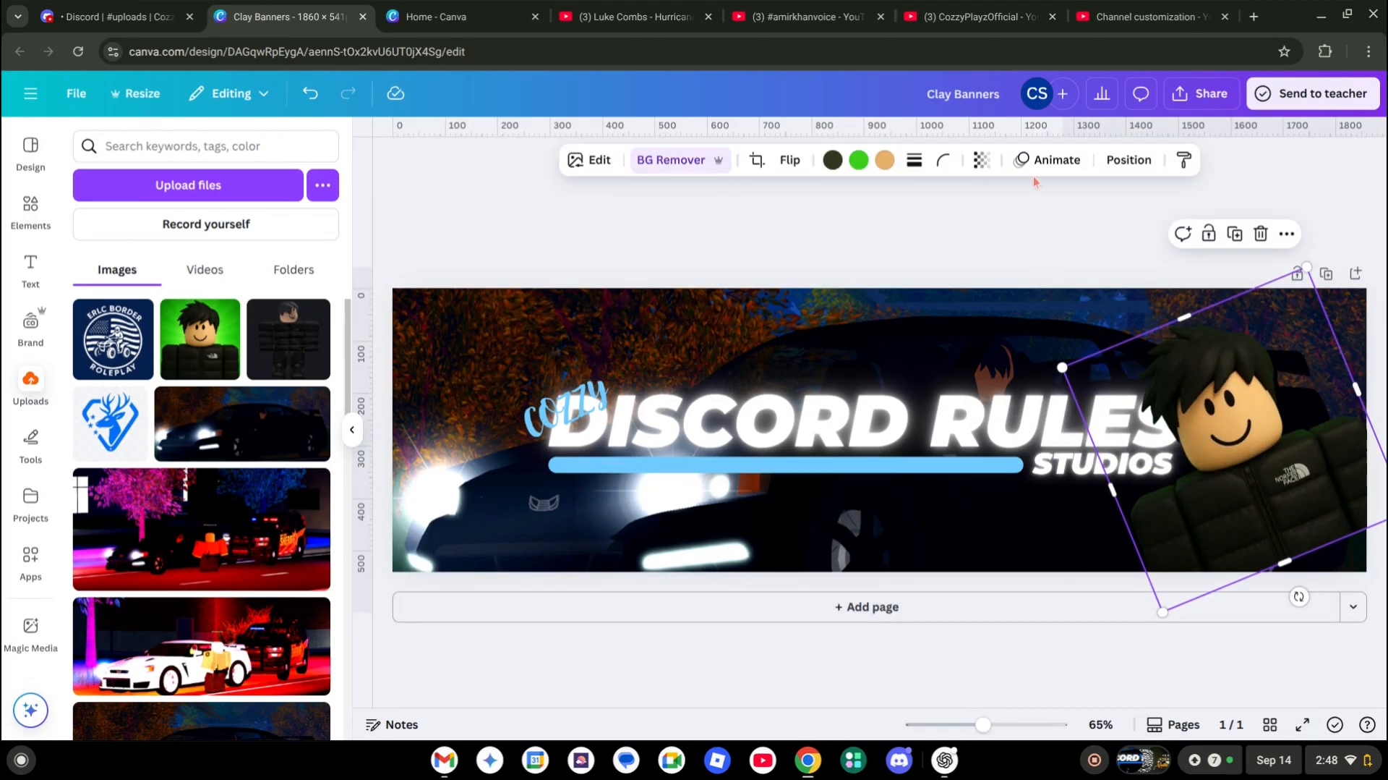
click(981, 160)
click(995, 244)
drag(995, 244, 986, 245)
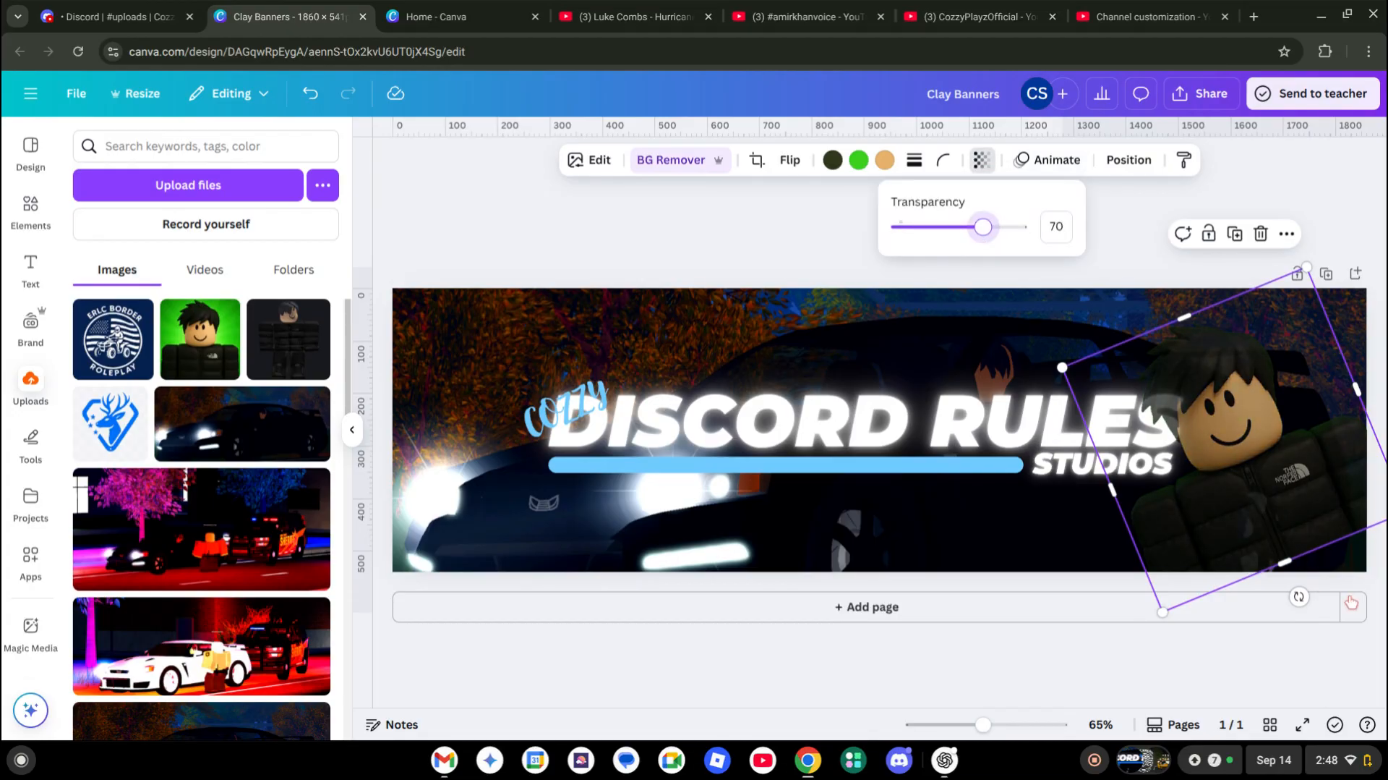
drag(1238, 523, 1225, 544)
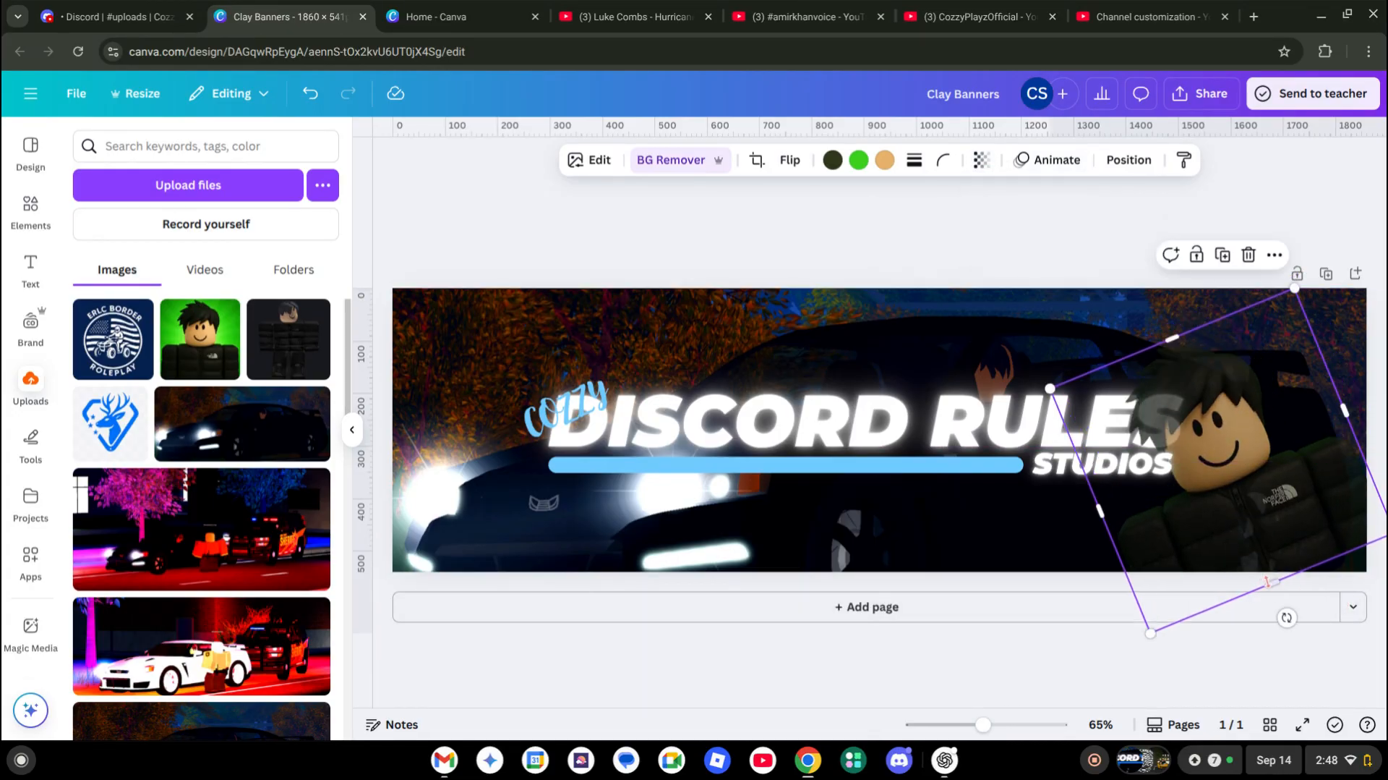
drag(1286, 617, 1275, 621)
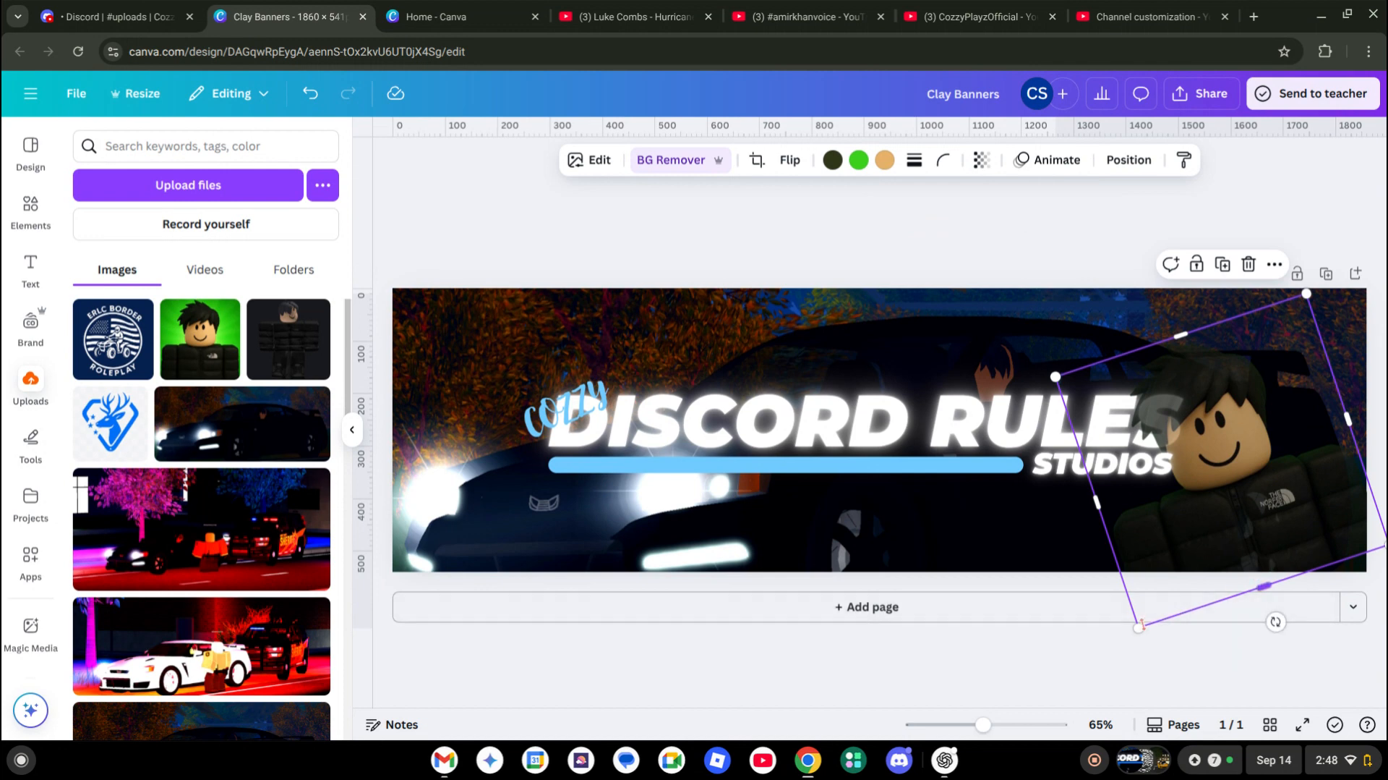
click(1135, 637)
Enlarge the avatar further and fade it to 56 transparency
click(1209, 489)
drag(1126, 644, 1126, 652)
click(985, 160)
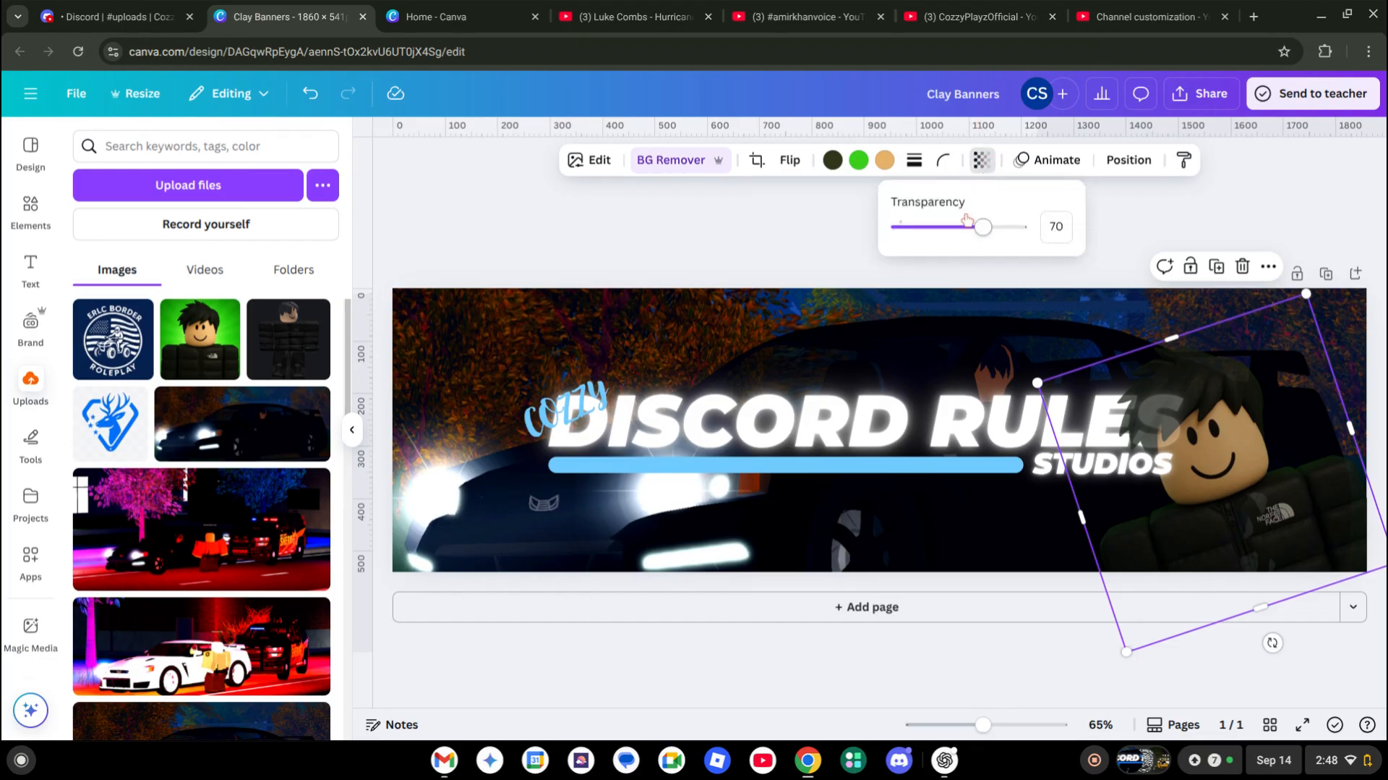
drag(982, 226, 967, 227)
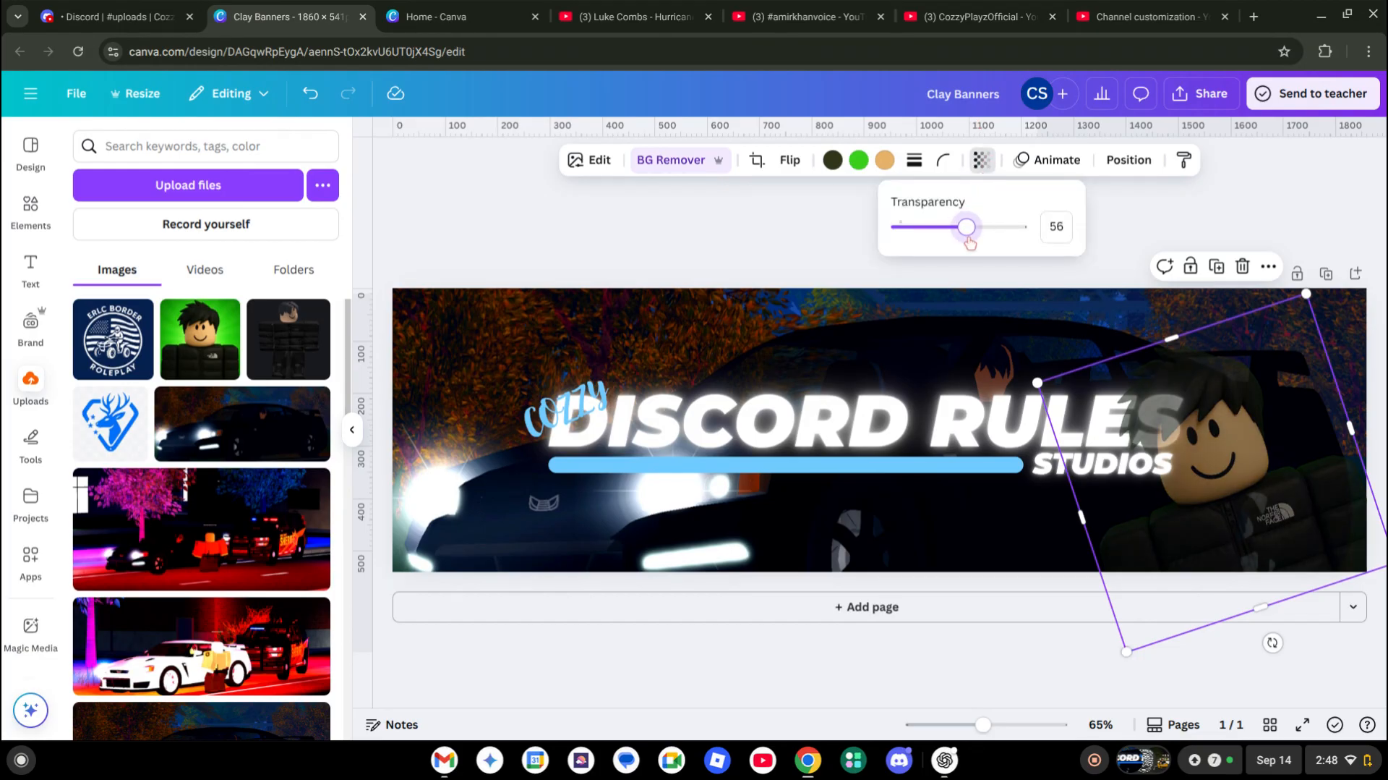
click(770, 247)
click(771, 248)
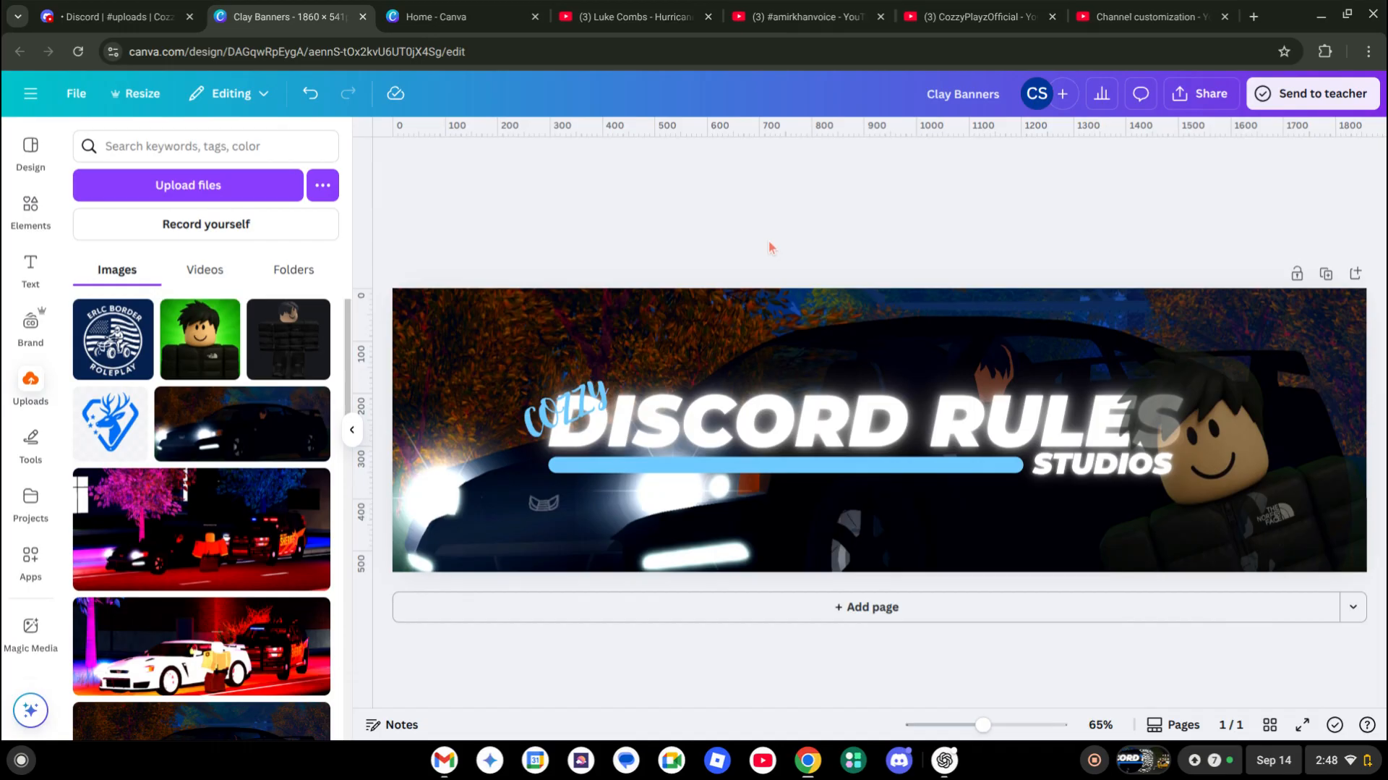
Add another avatar copy without its background, shrink it and place it on RULES
click(199, 340)
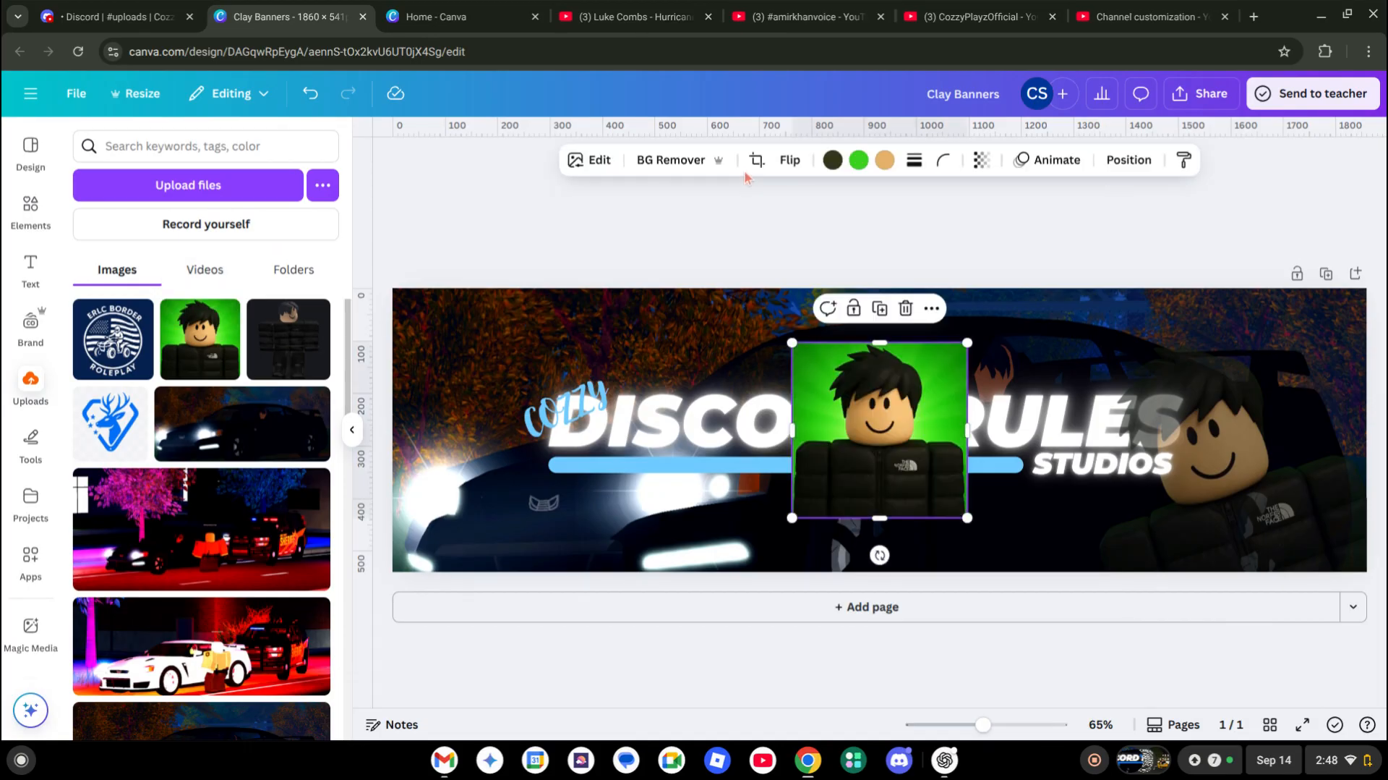
click(692, 160)
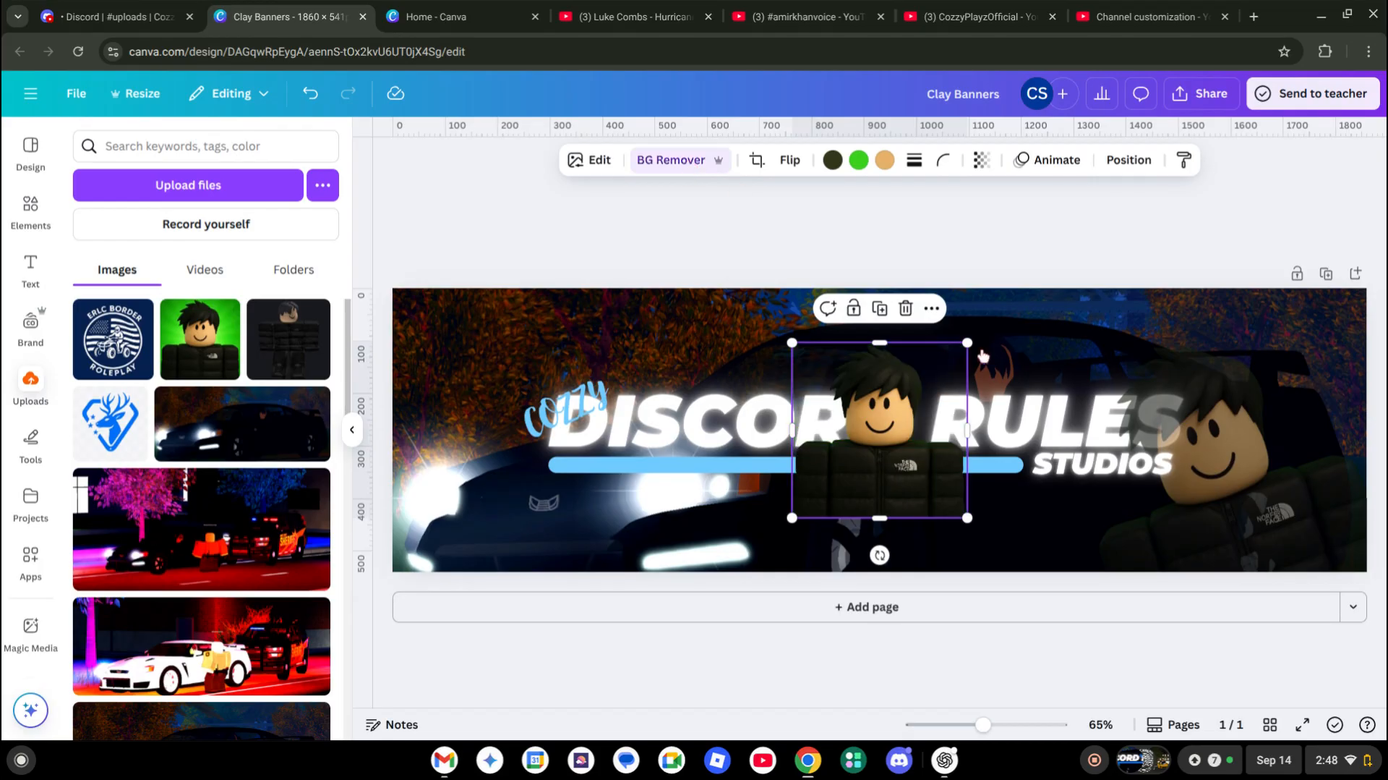
drag(918, 450, 966, 434)
drag(1016, 326, 946, 396)
drag(892, 468, 1081, 421)
click(992, 253)
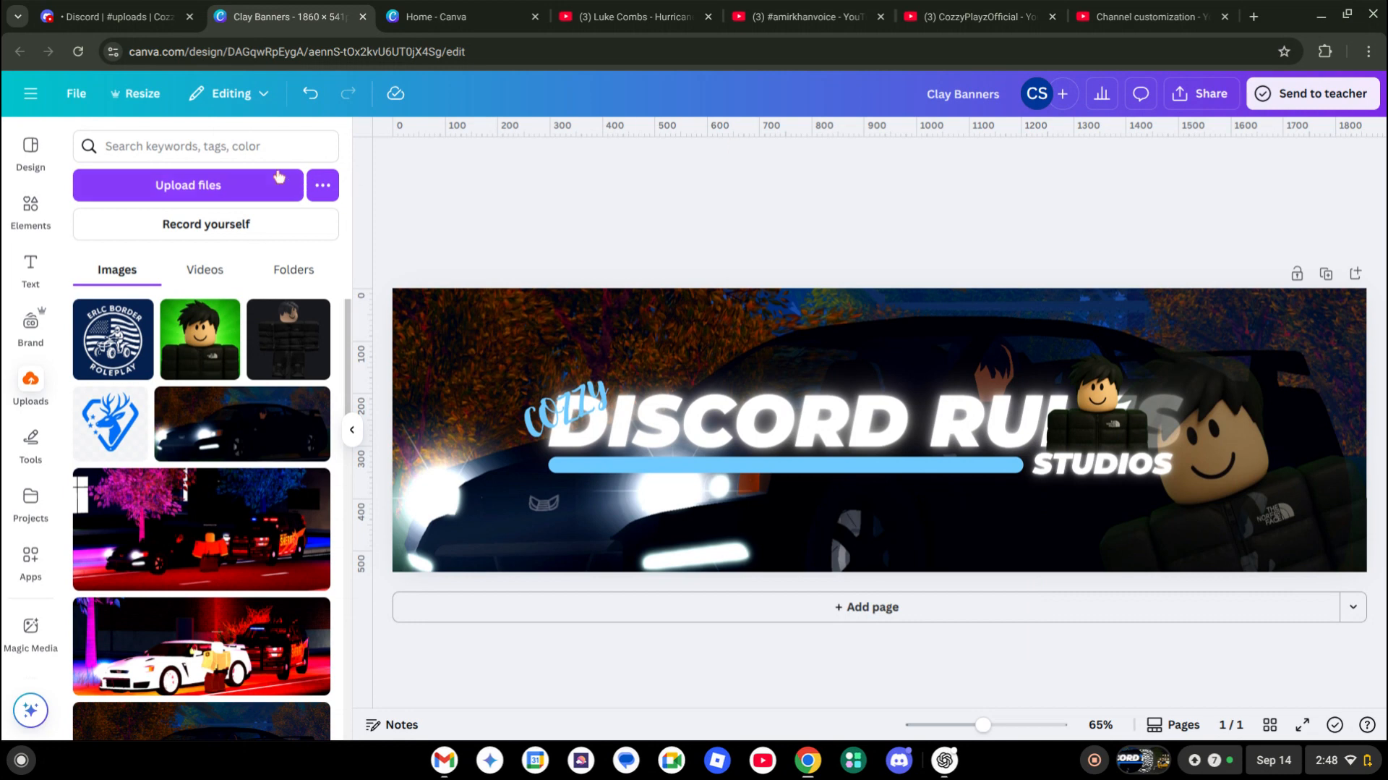
Open the Tennessee State Roleplay server in Discord and view the store channel's banner image
click(108, 16)
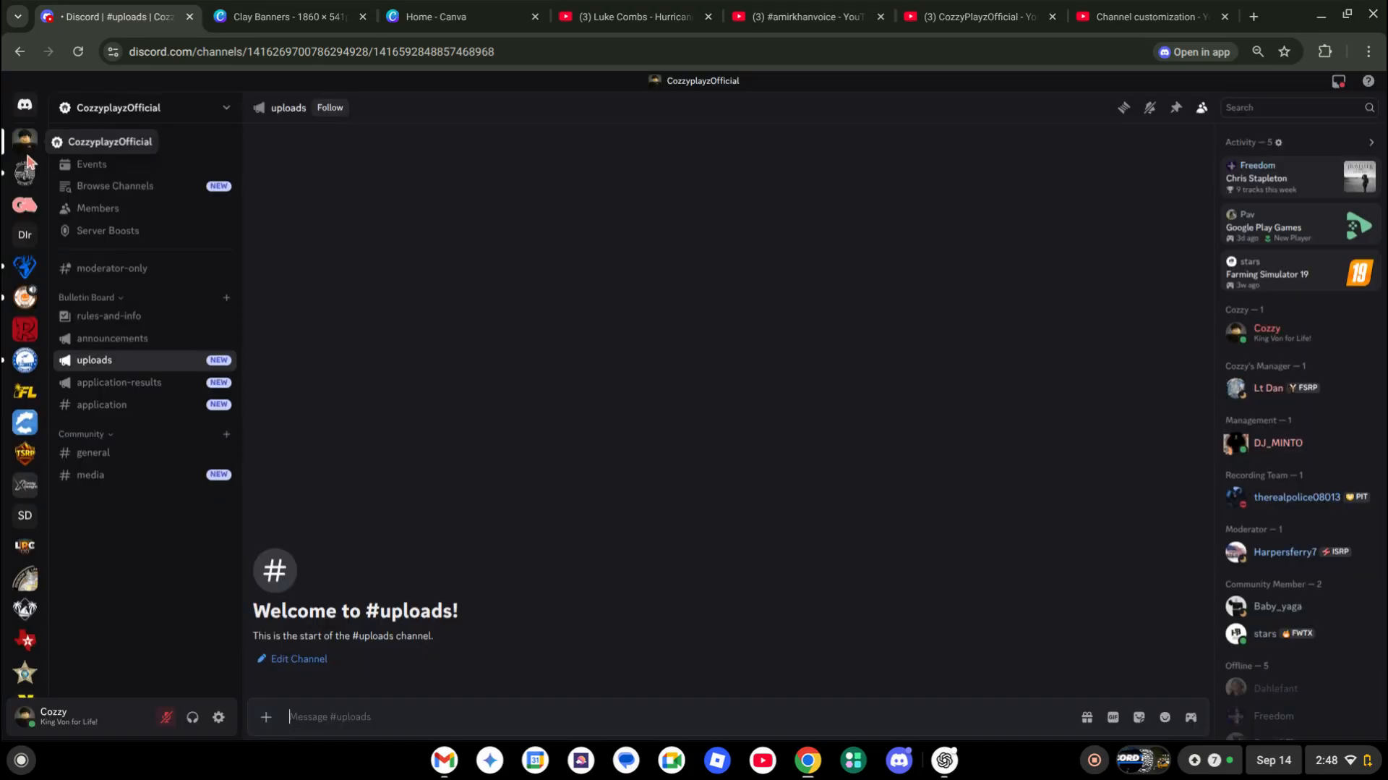
click(26, 266)
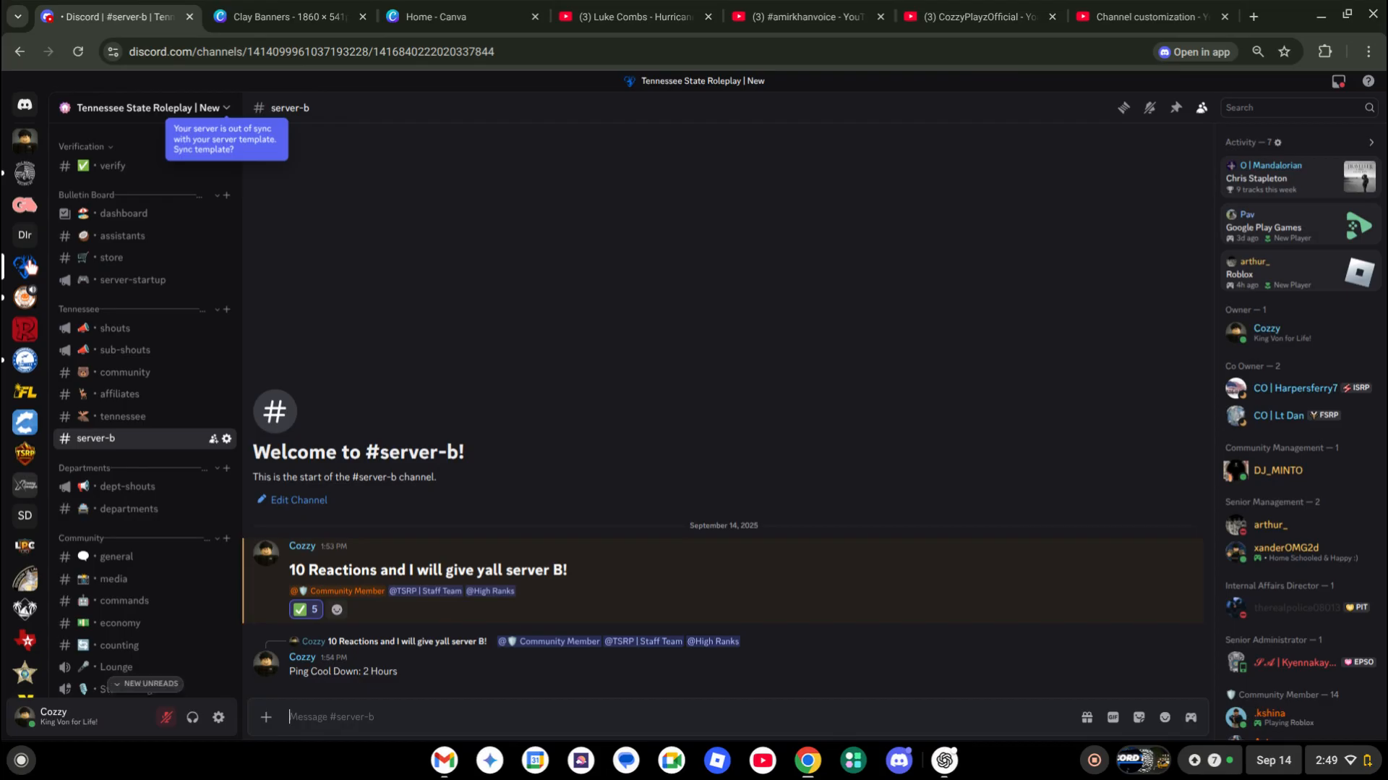
scroll(105, 315, up, 1)
click(105, 314)
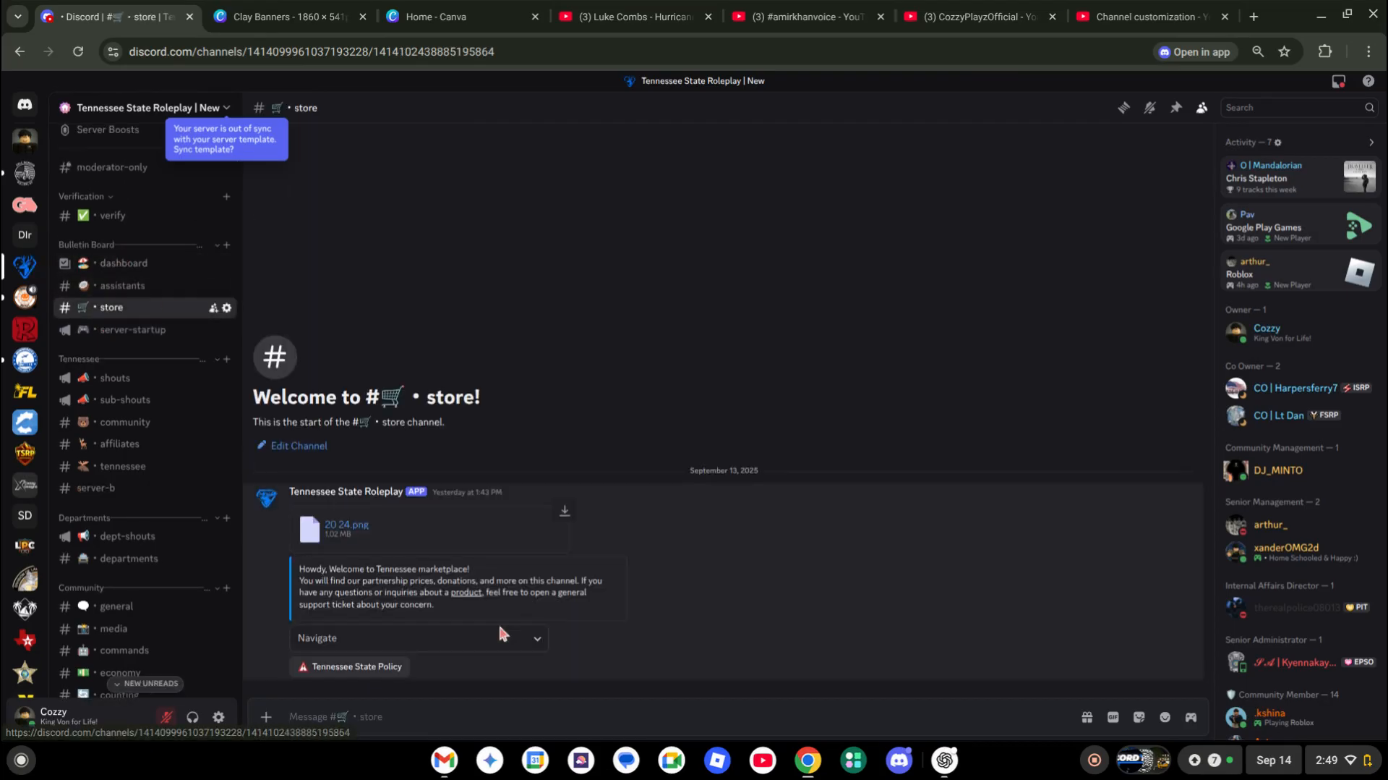
click(346, 524)
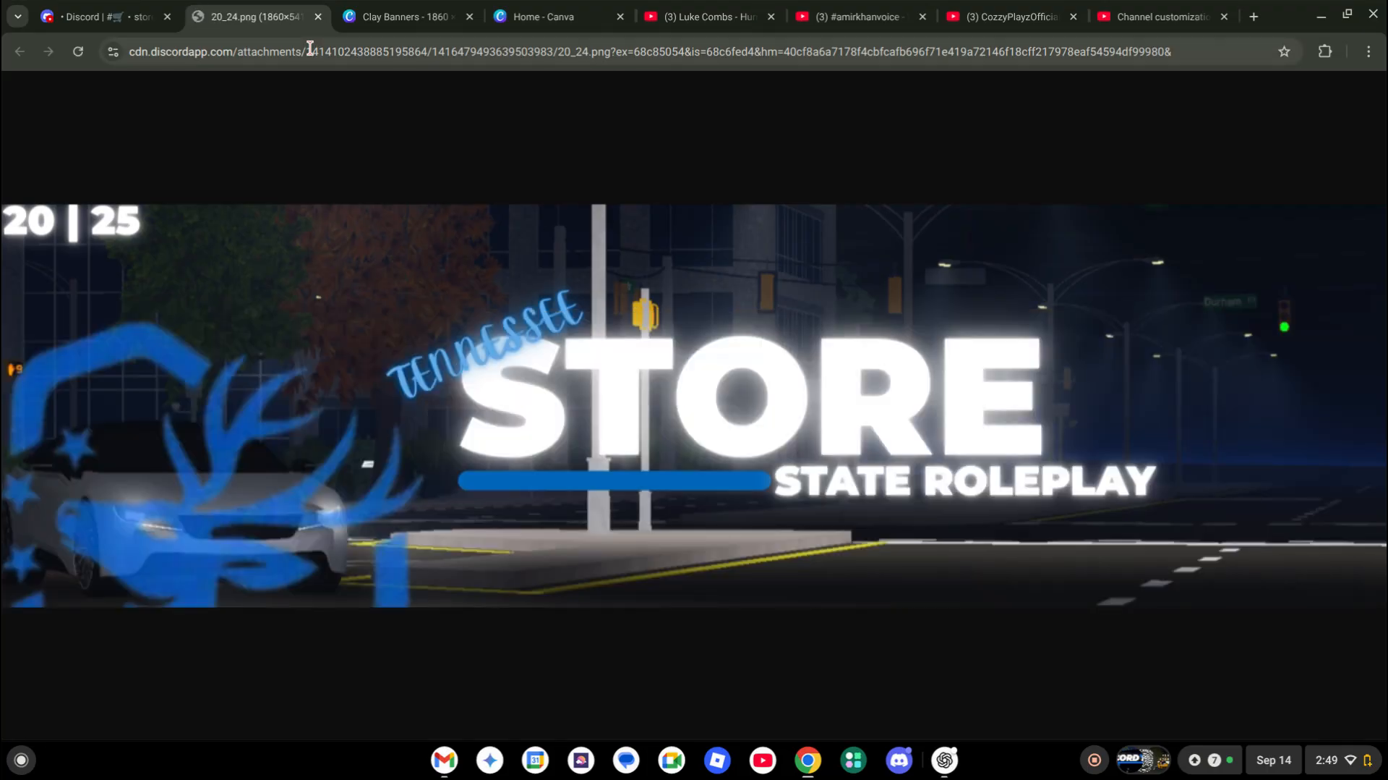
click(318, 17)
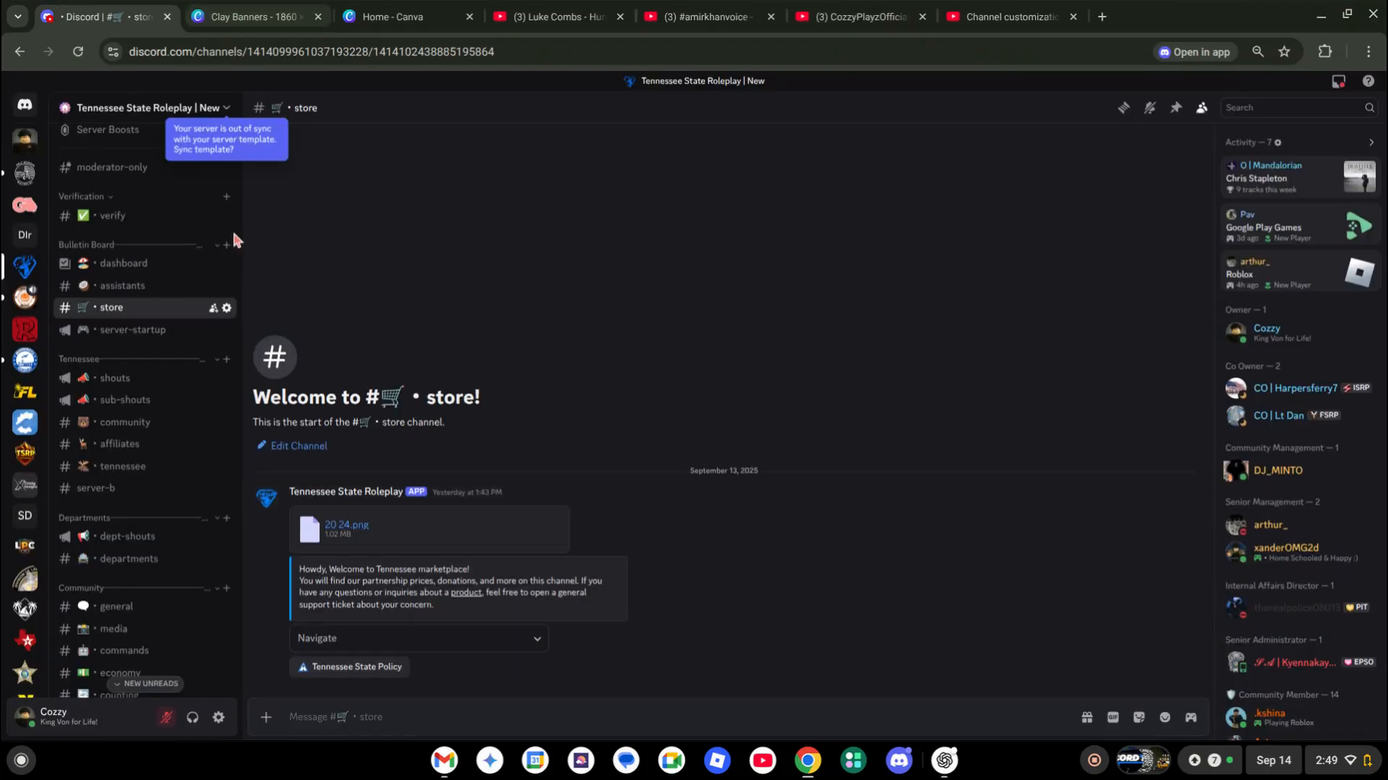
View the dashboard and assistants channel banners at full size
click(130, 263)
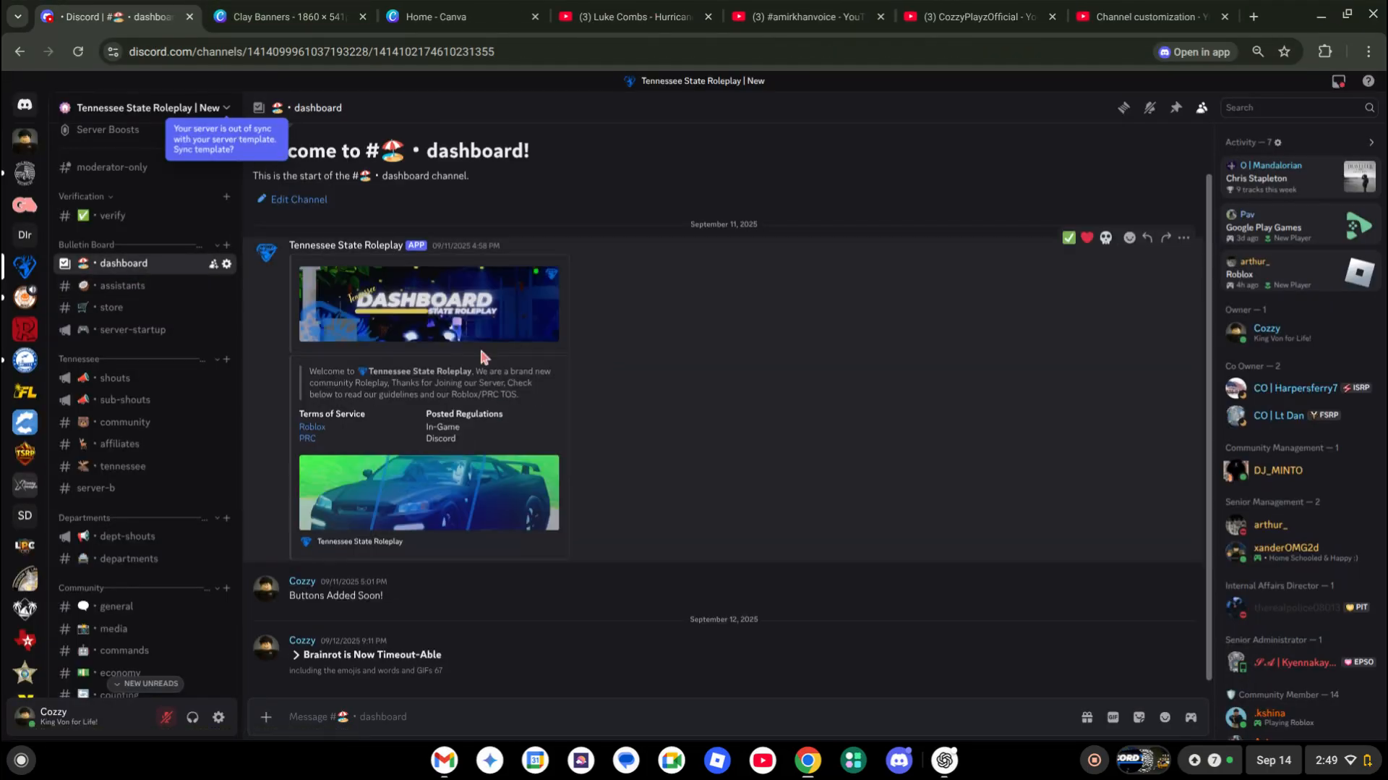
click(454, 273)
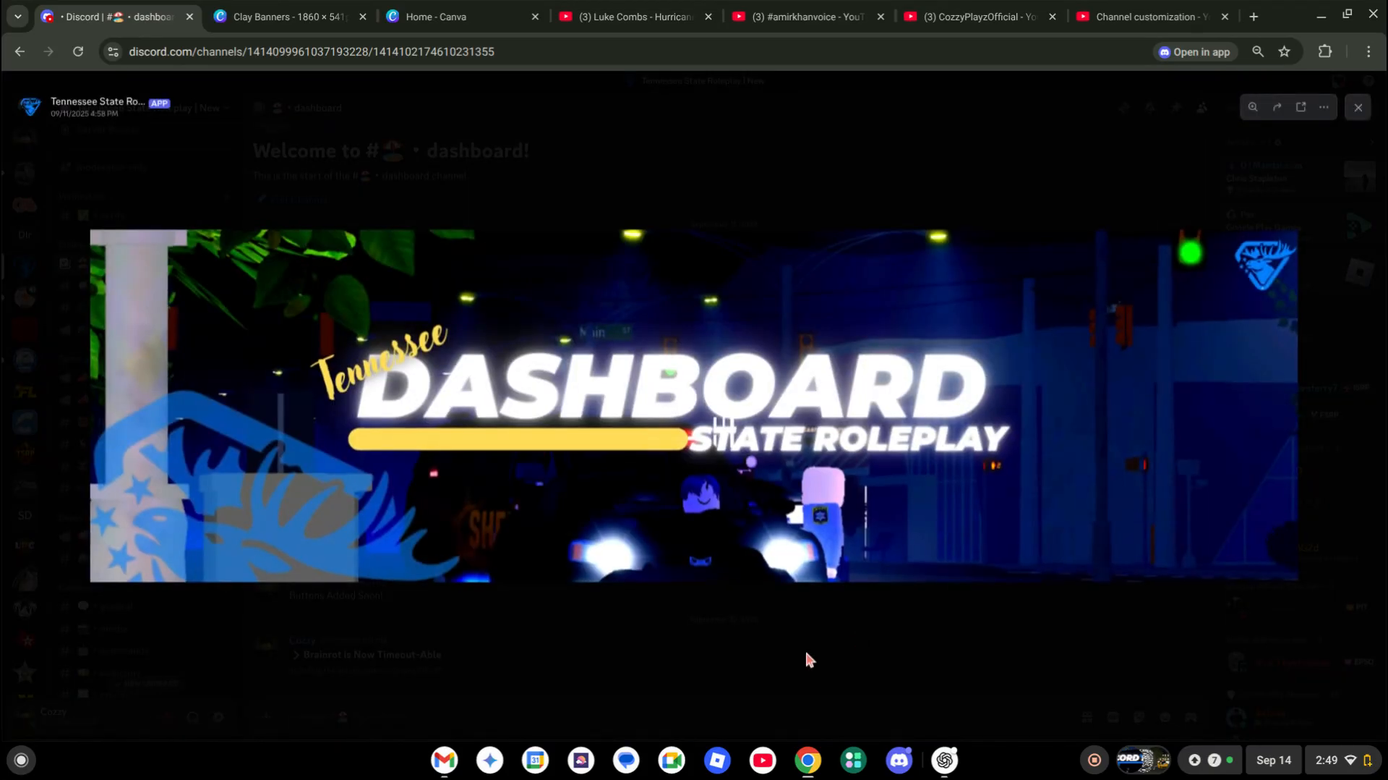
click(772, 657)
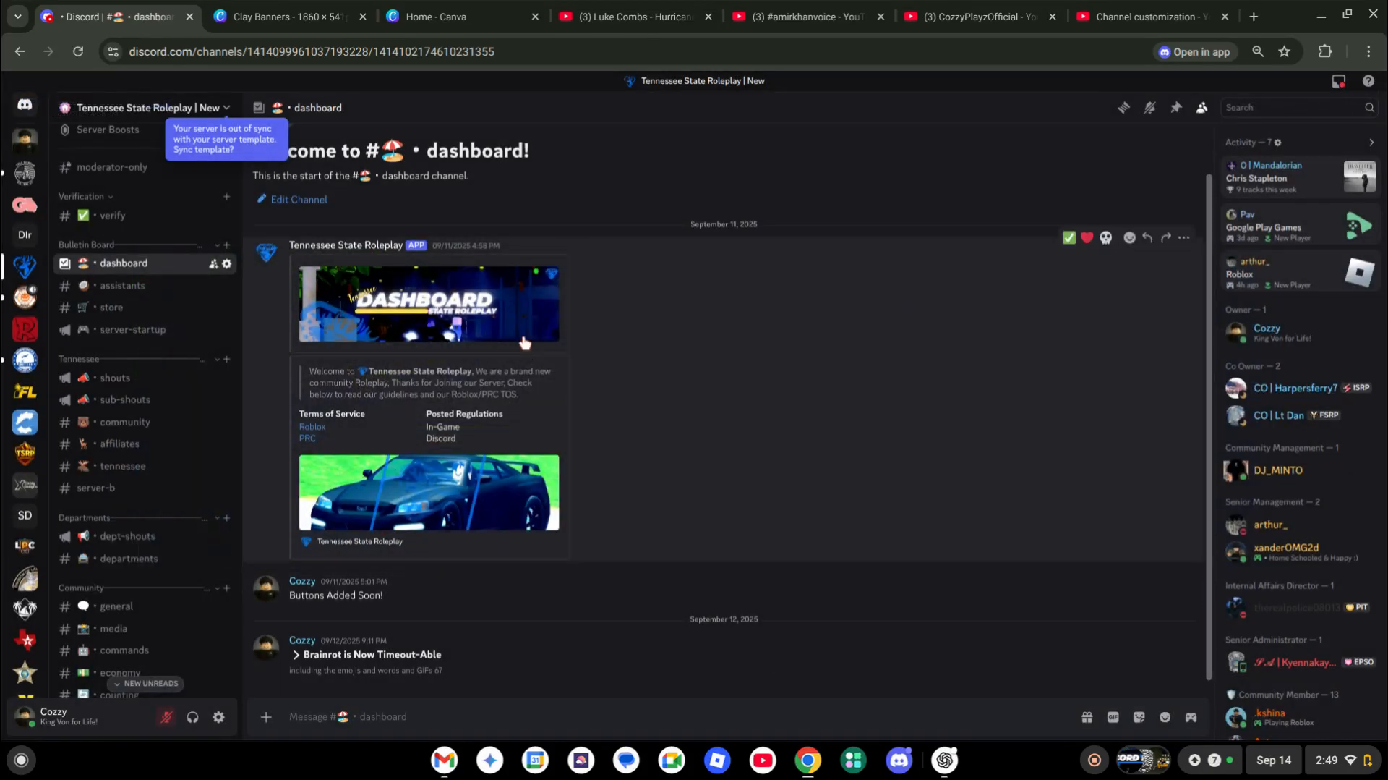
click(136, 289)
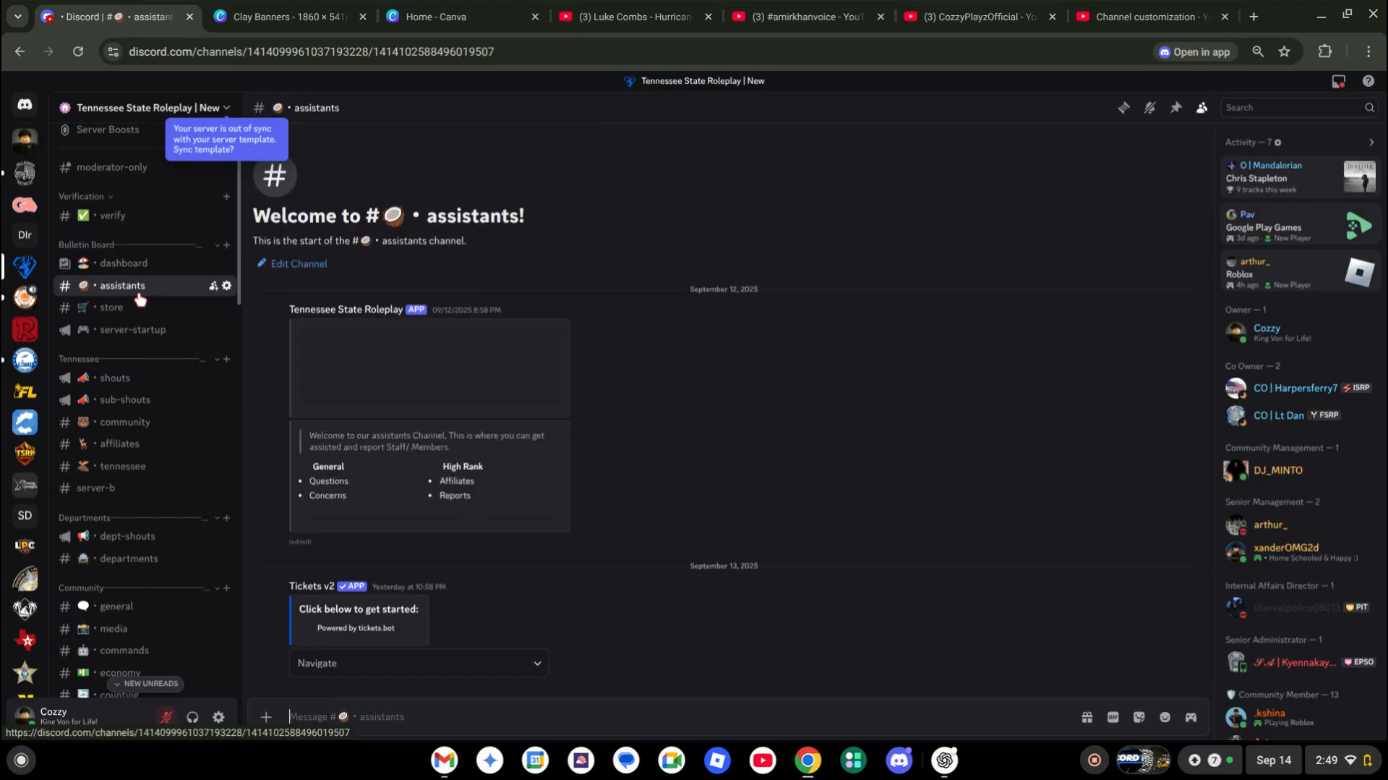
click(334, 394)
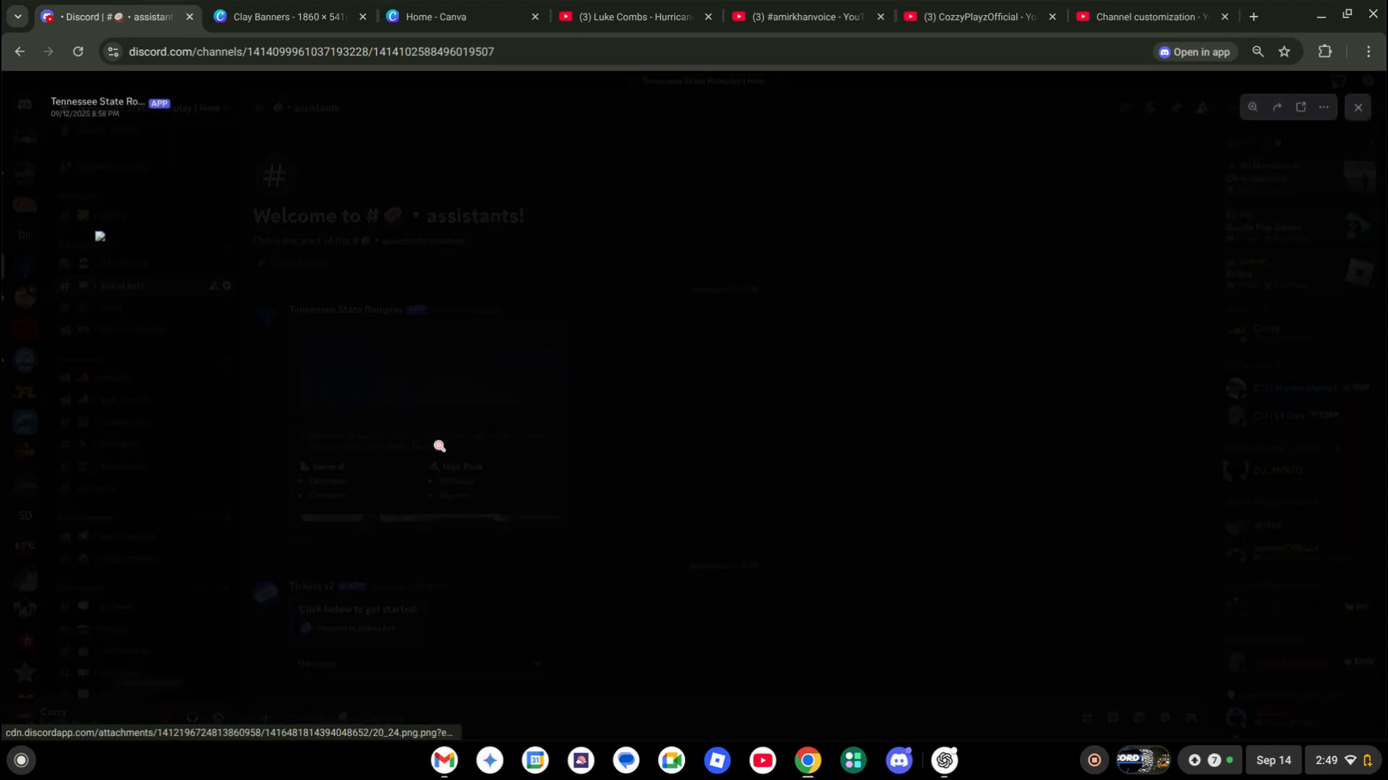
key(Escape)
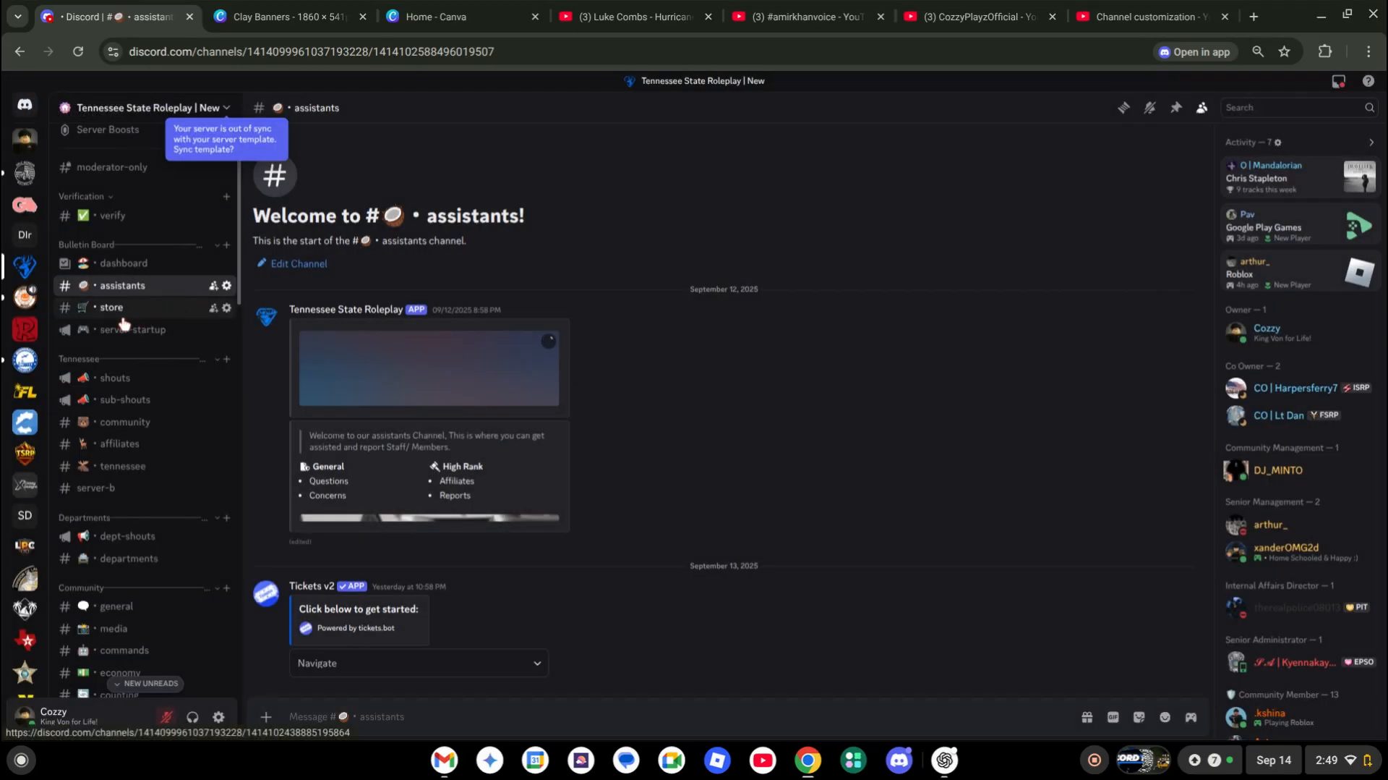
View the Session Info banner in server-startup, then return to the Clay Banners design in Canva
click(119, 307)
scroll(132, 330, down, 1)
click(124, 273)
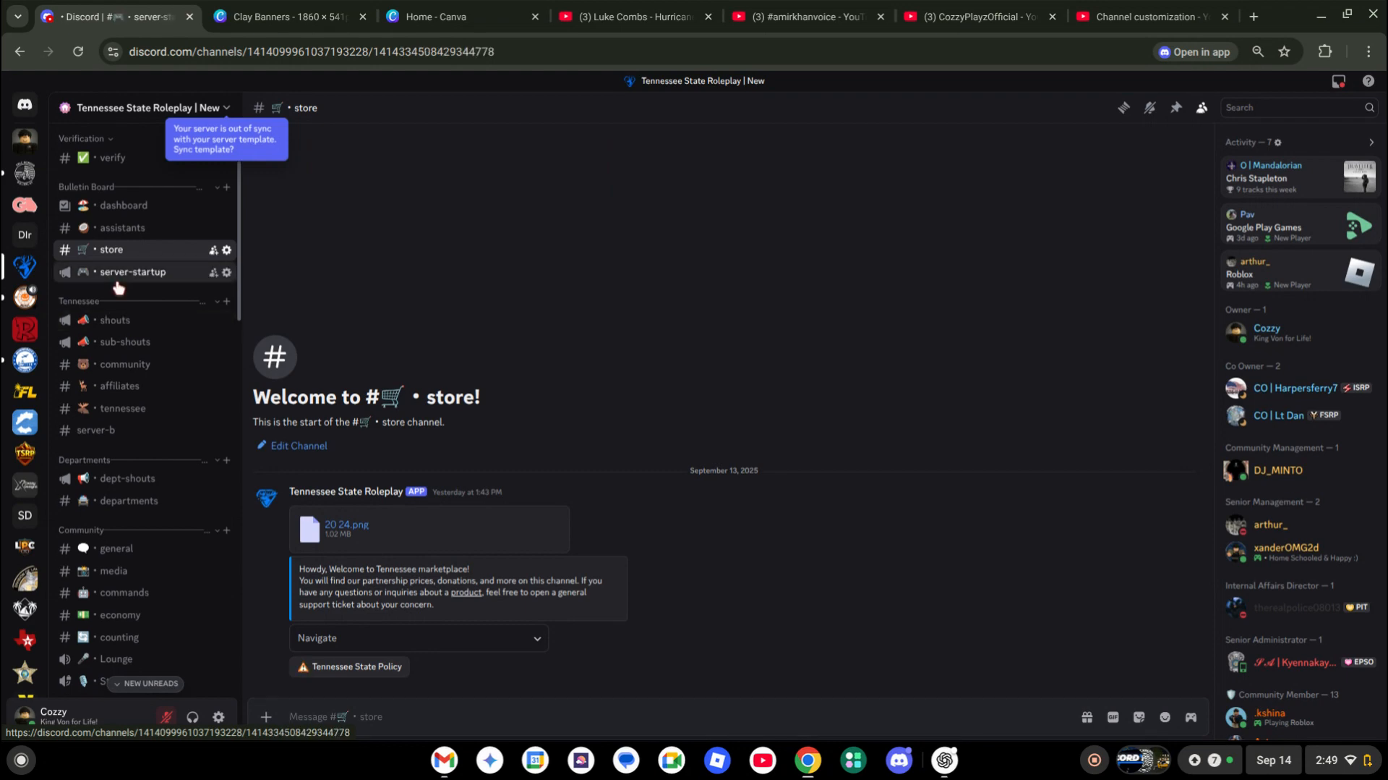
scroll(407, 390, up, 1)
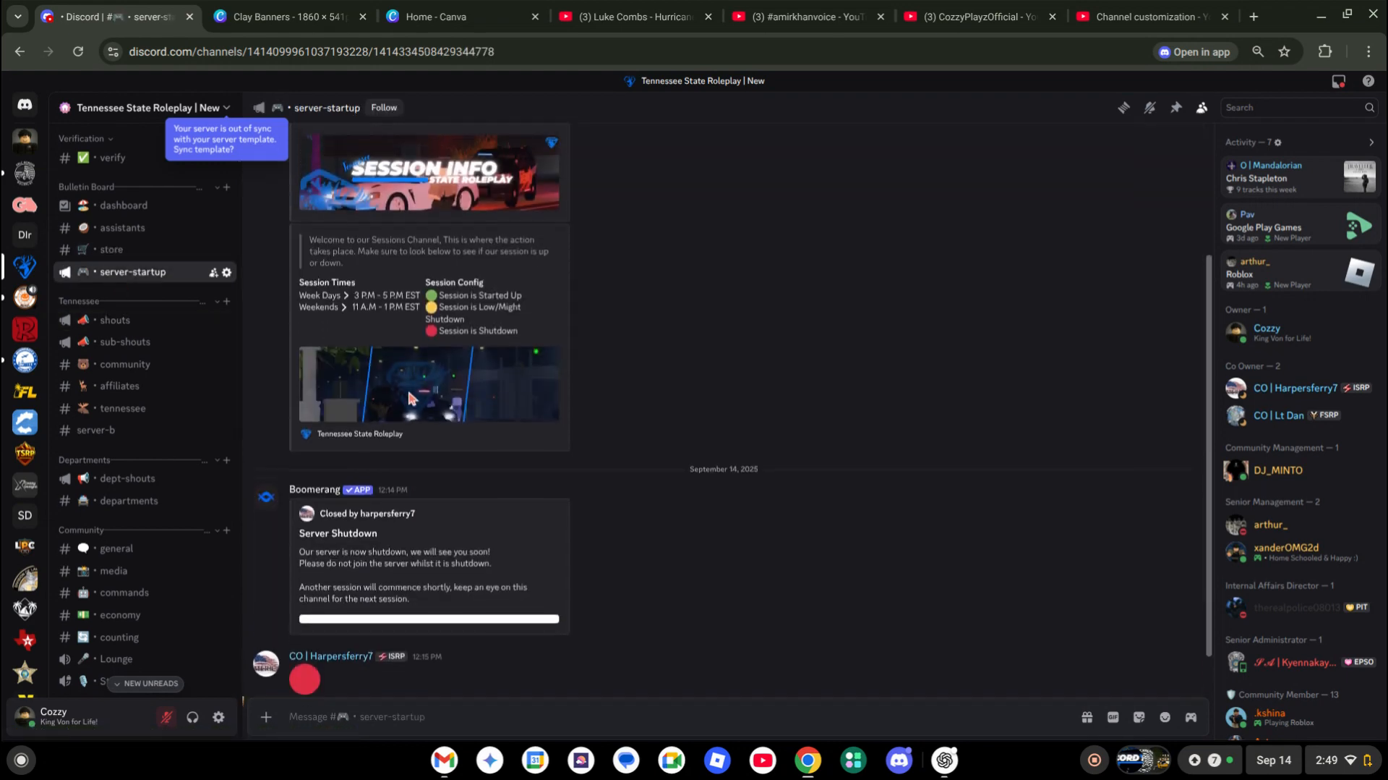
click(399, 198)
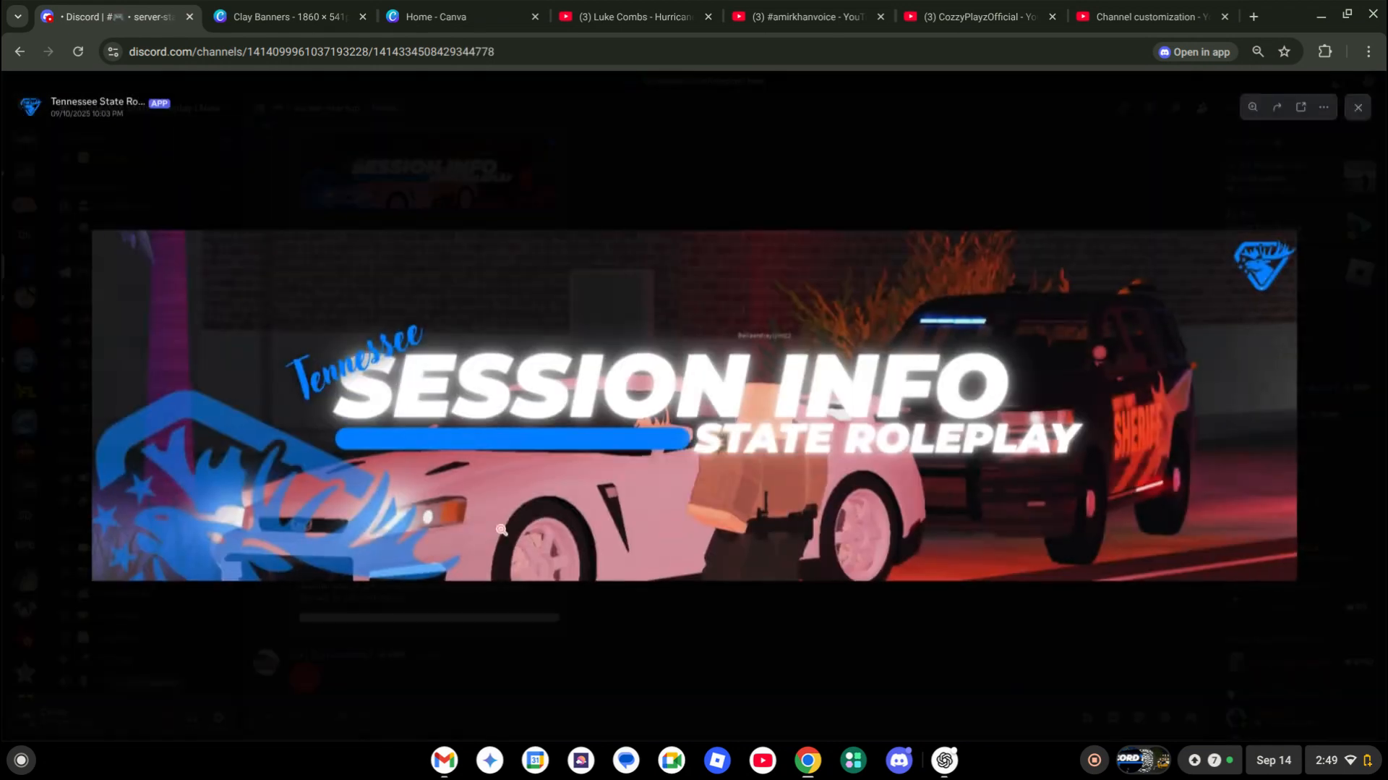
click(536, 629)
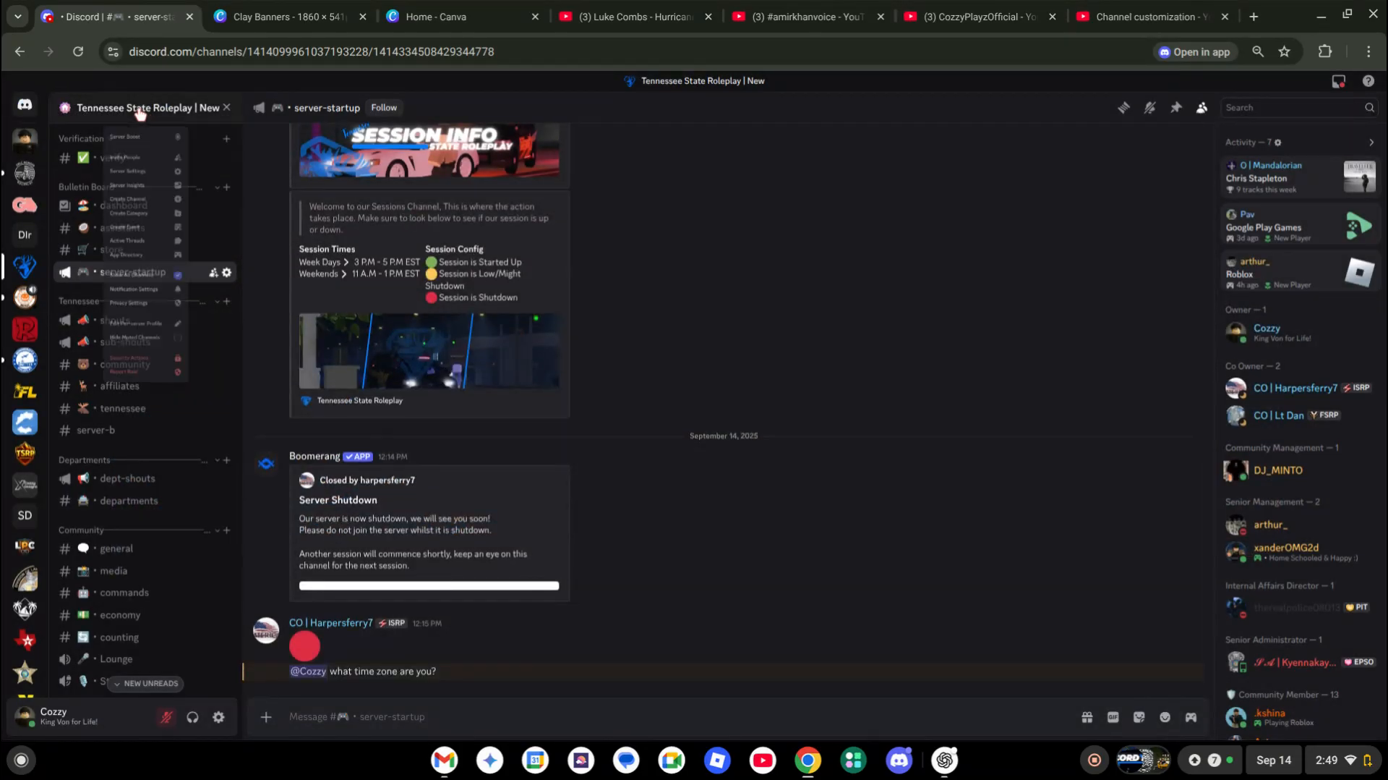
click(280, 9)
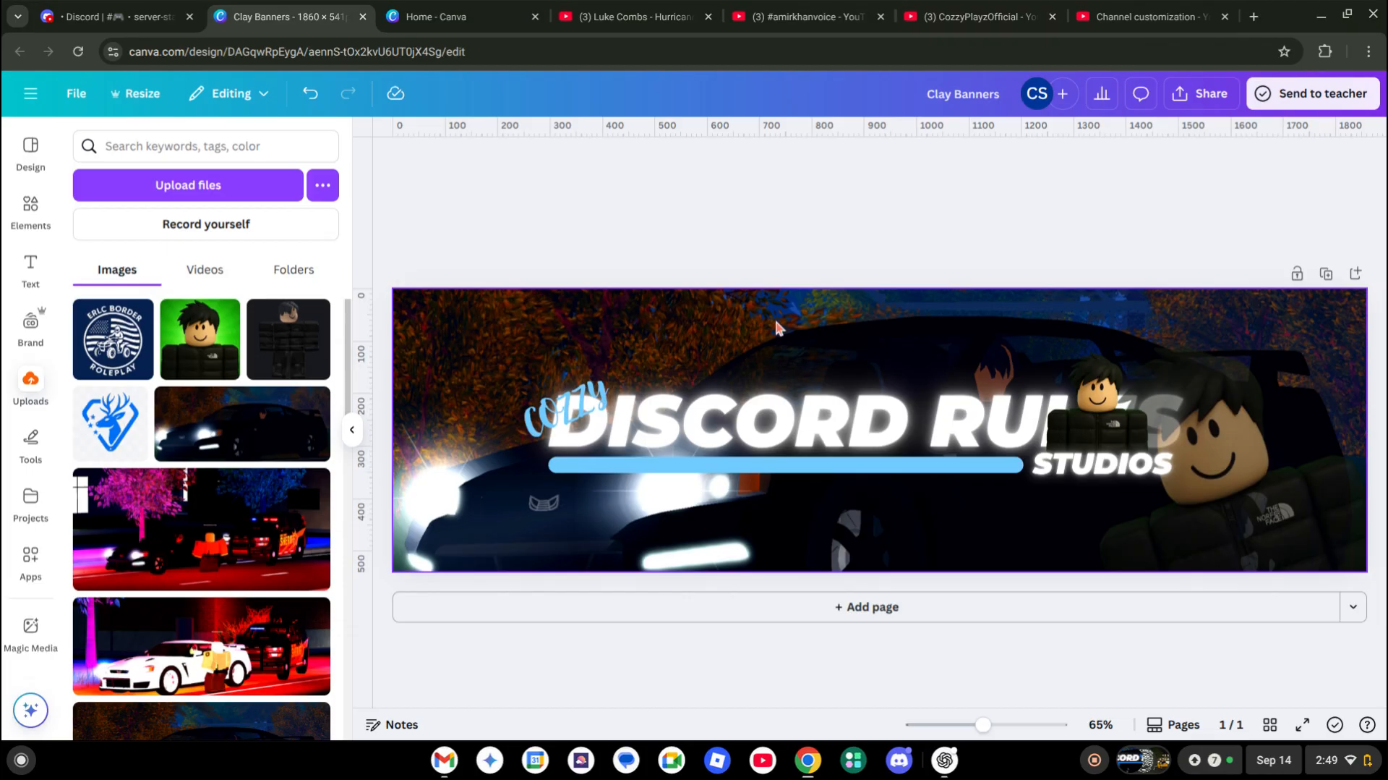
Go to the #uploads channel of your own Discord server, briefly rechecking the Clay Banners design
click(180, 27)
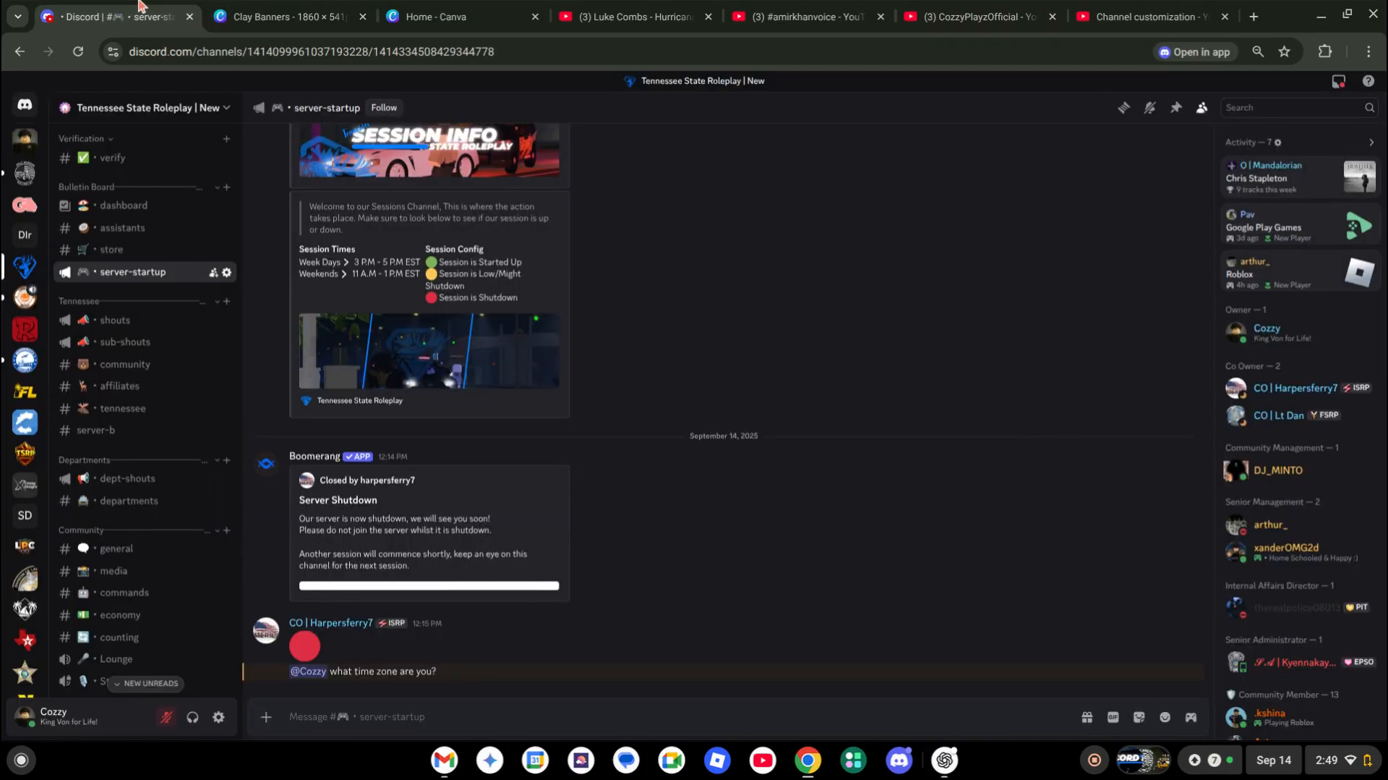
click(23, 142)
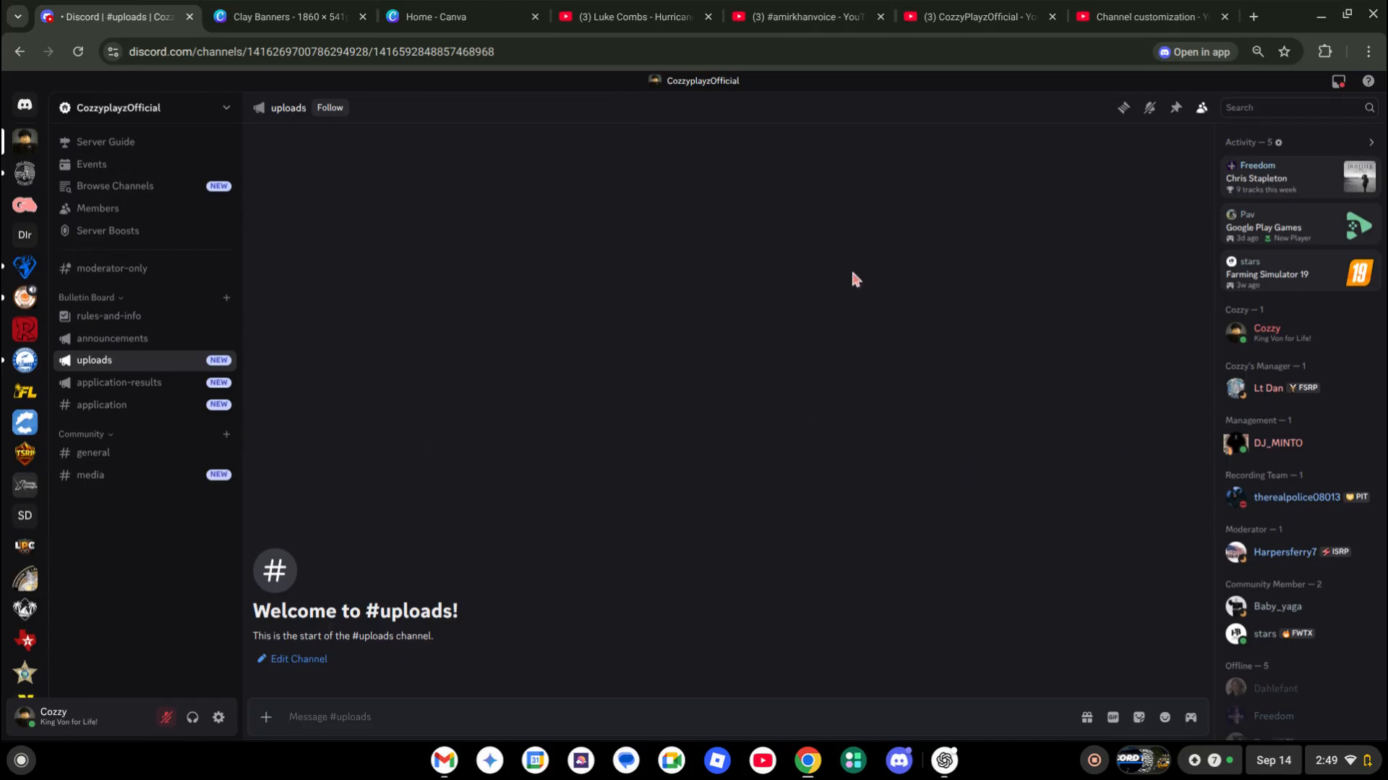
click(282, 16)
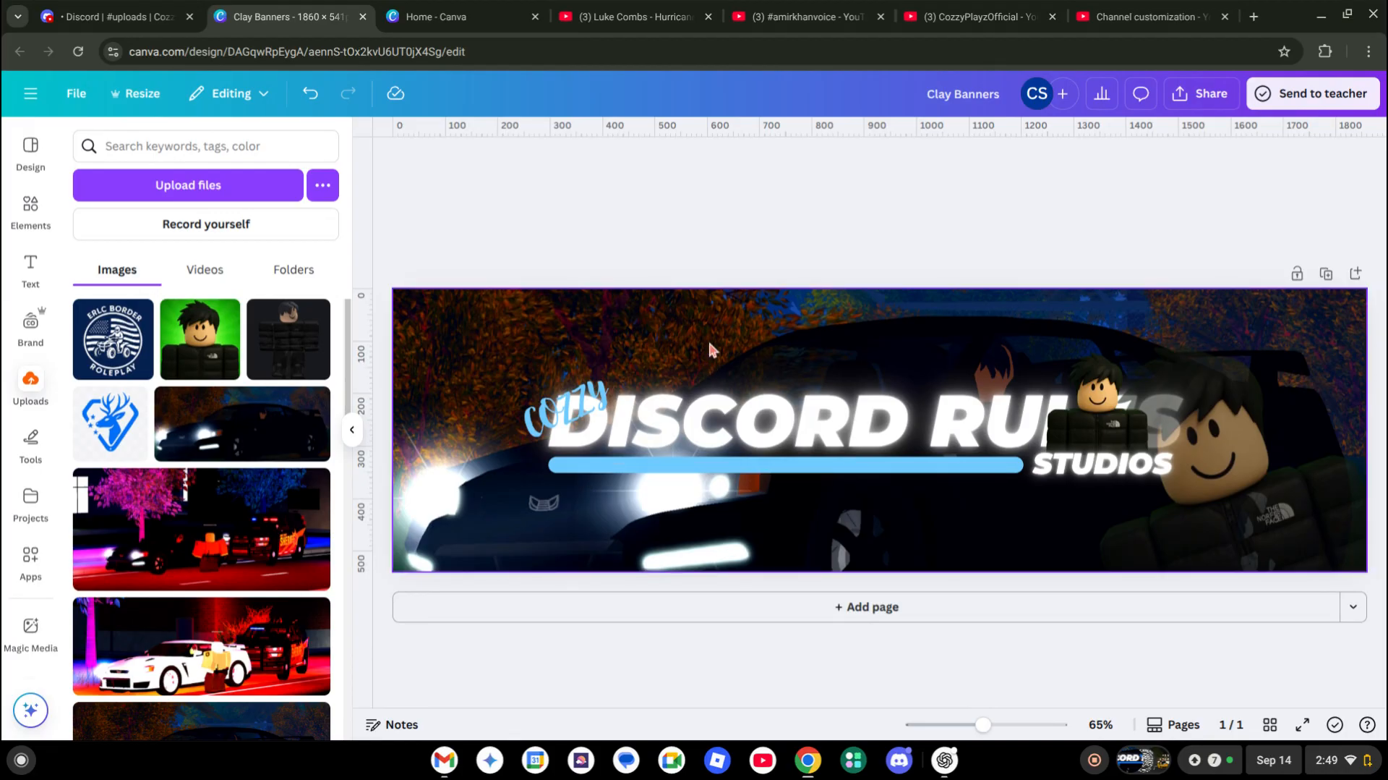
click(170, 17)
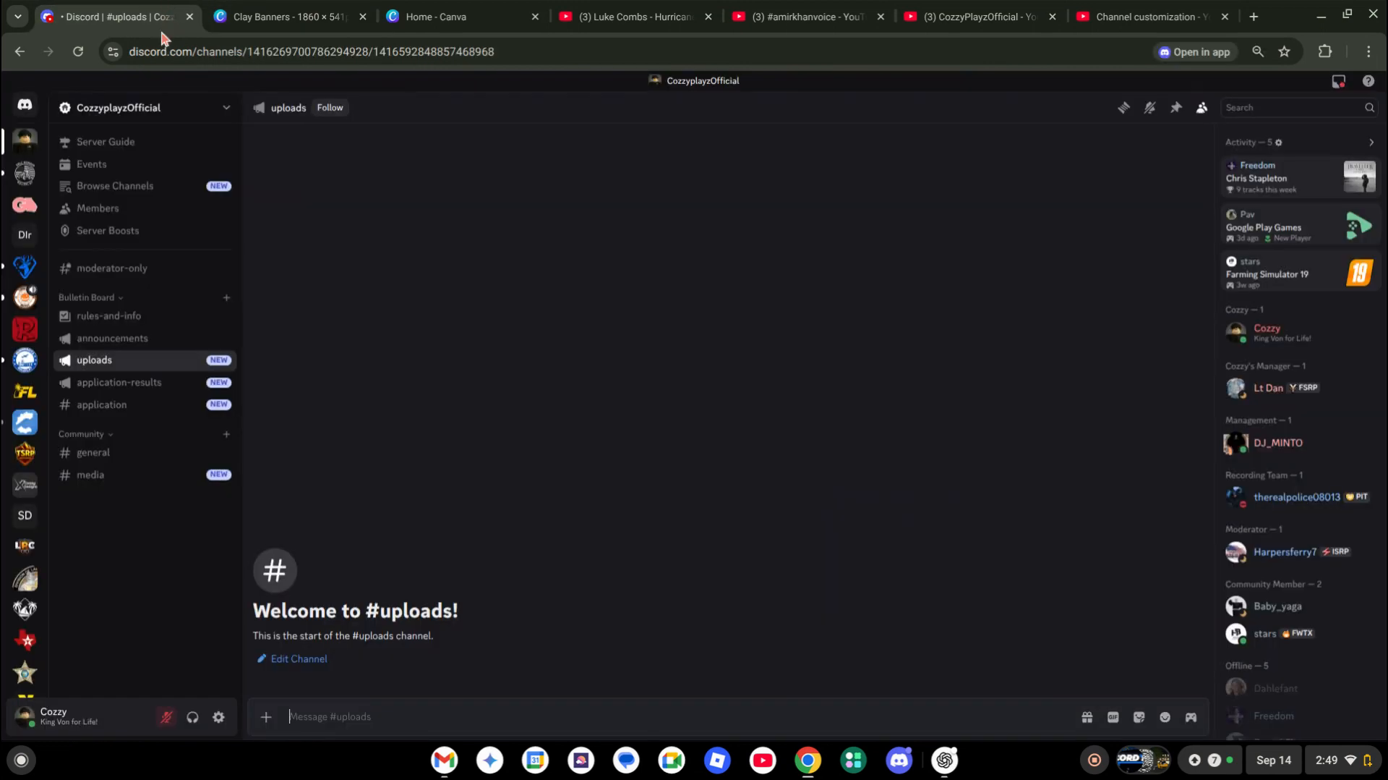
click(96, 108)
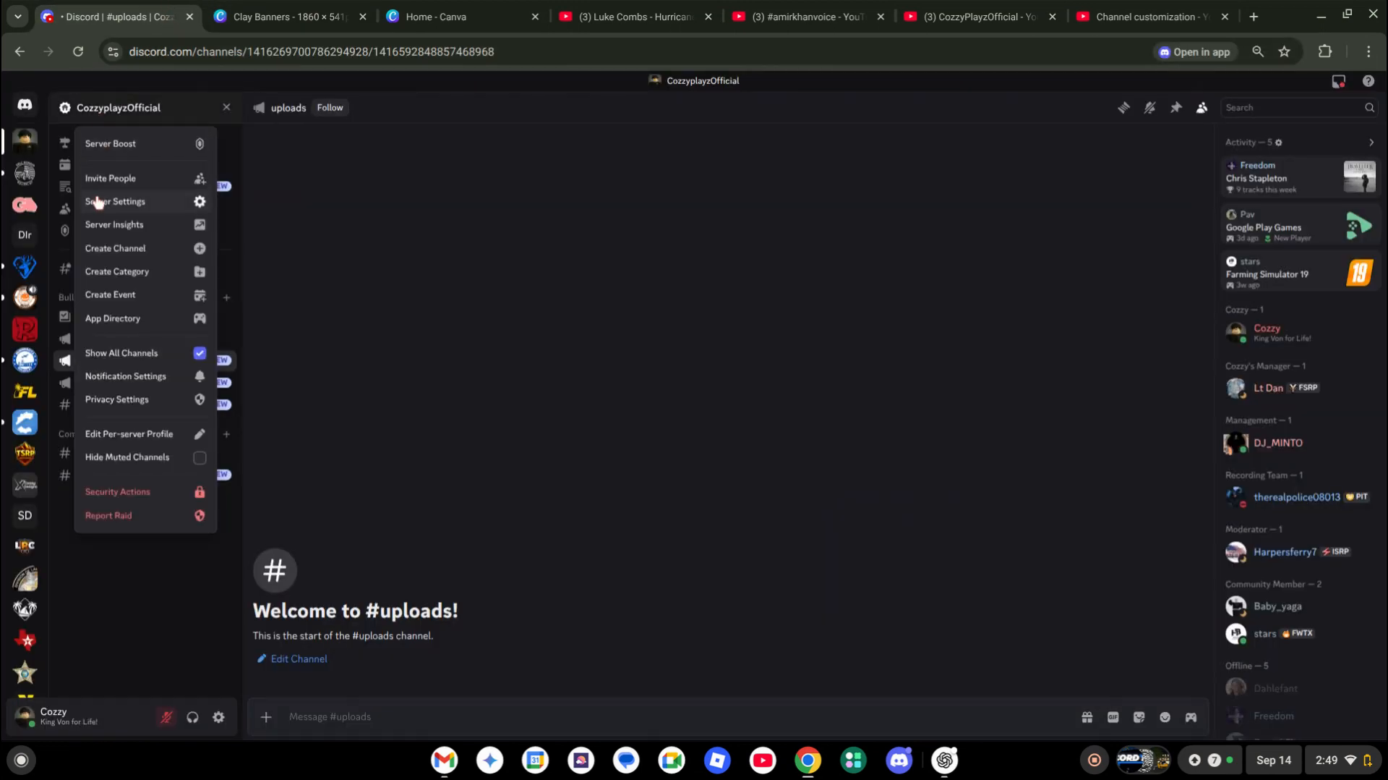
click(108, 179)
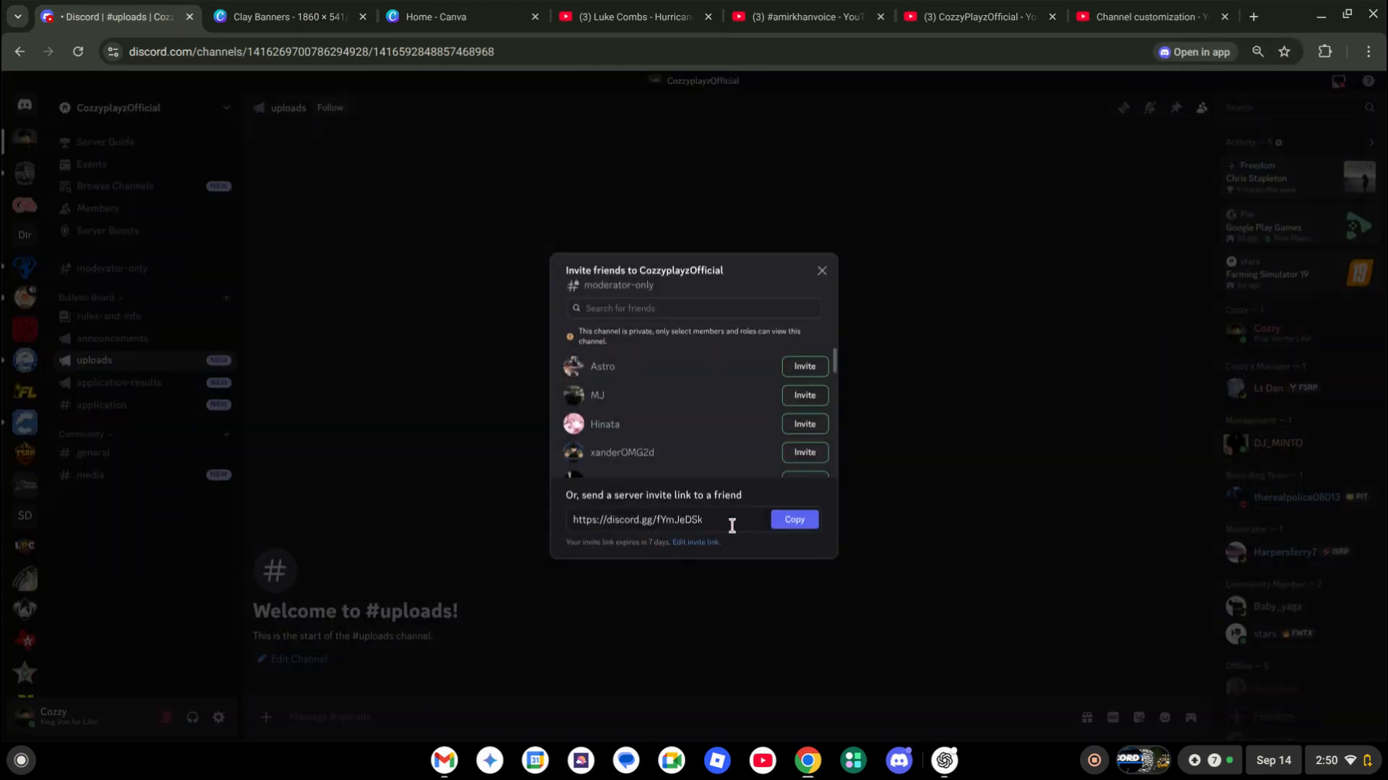
drag(716, 515, 576, 519)
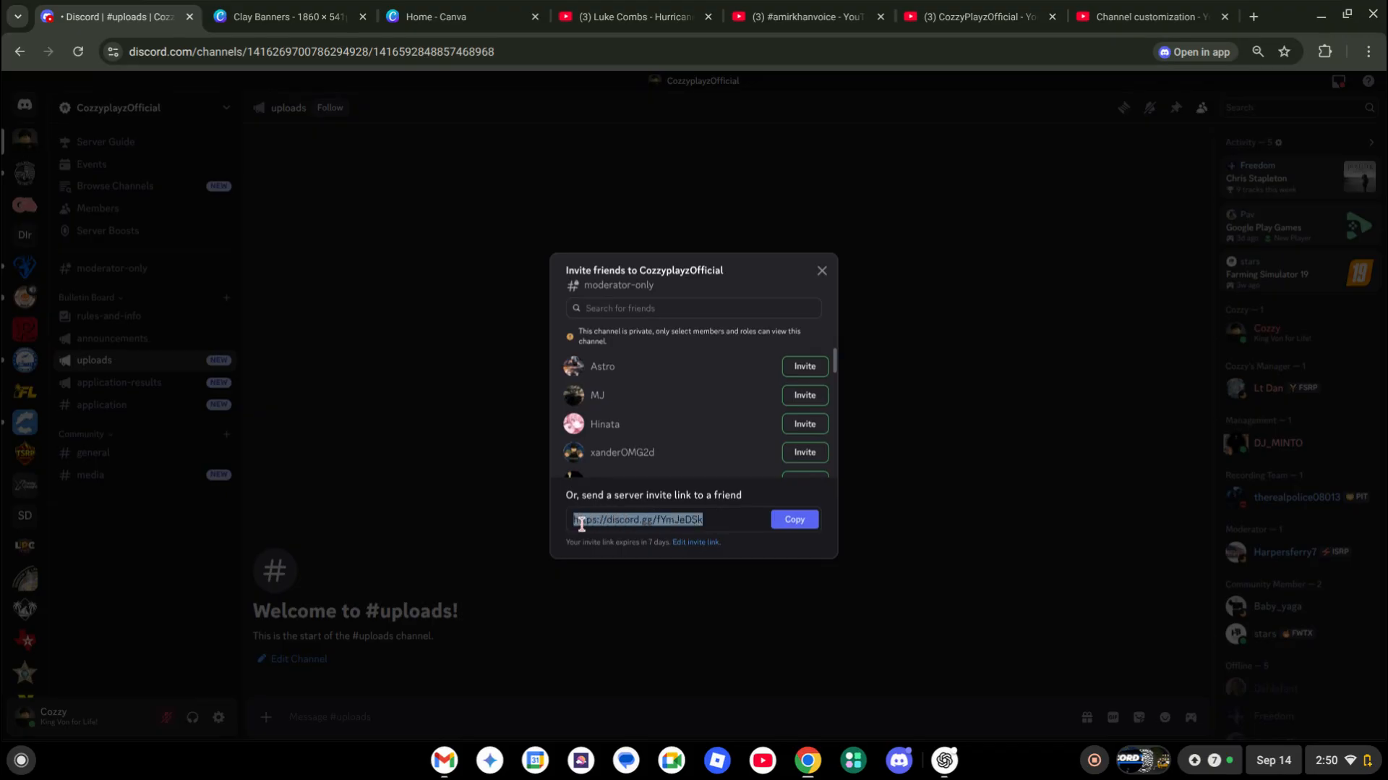
click(466, 481)
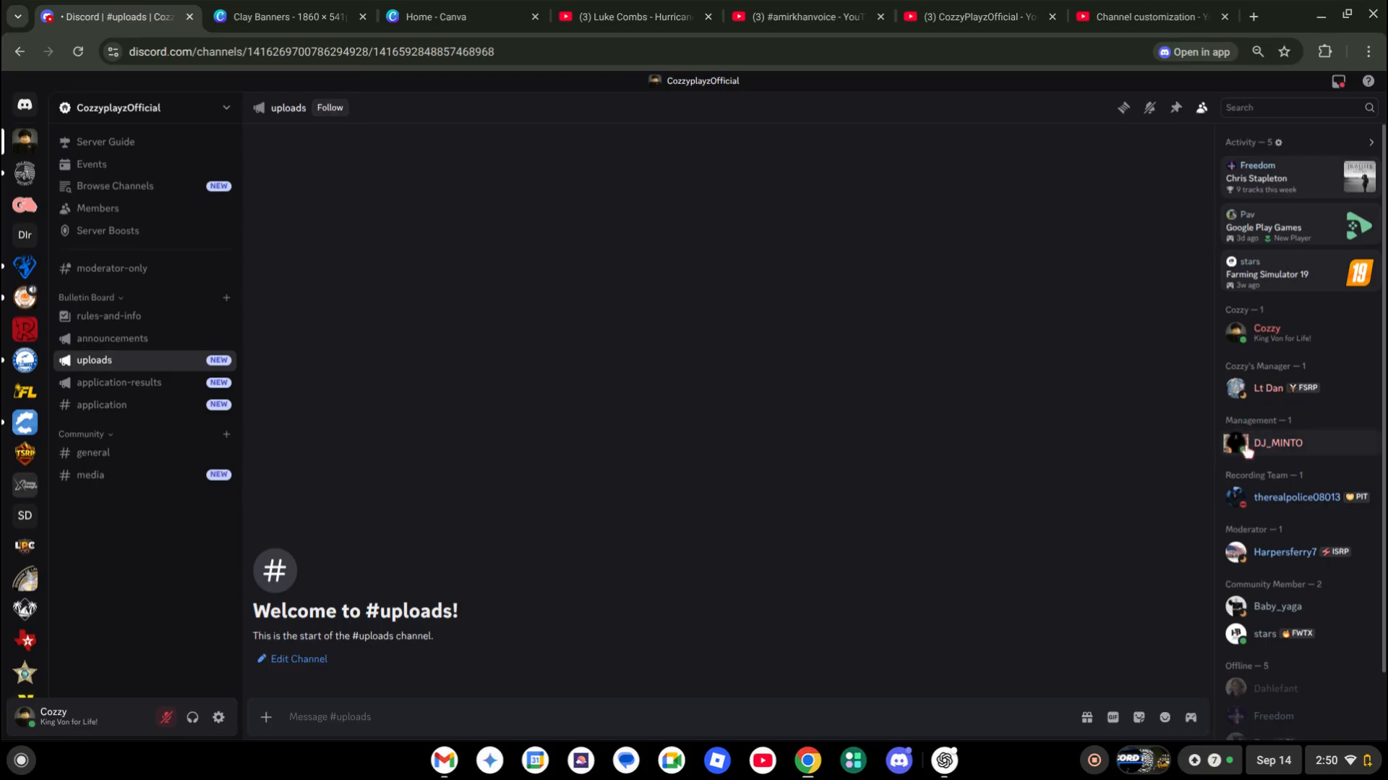
scroll(1269, 611, down, 1)
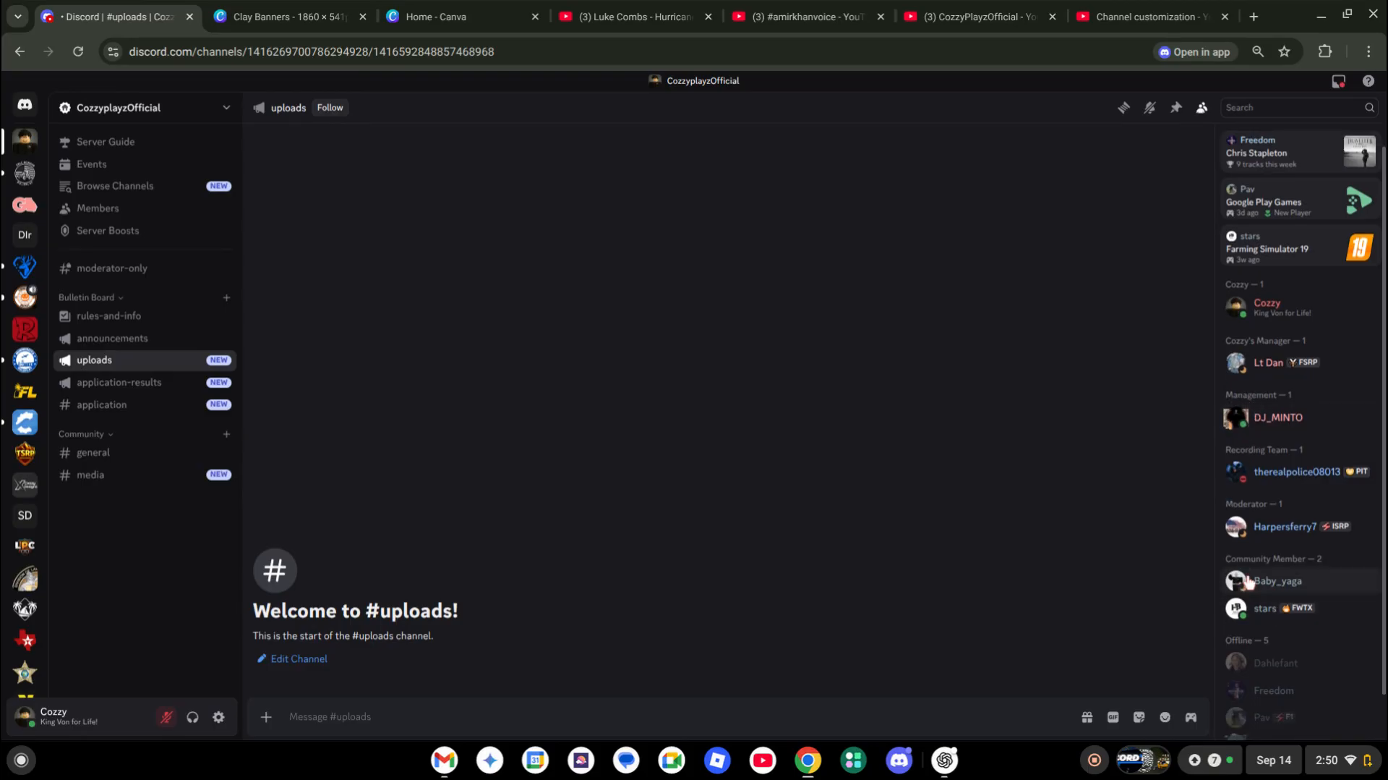
click(1249, 319)
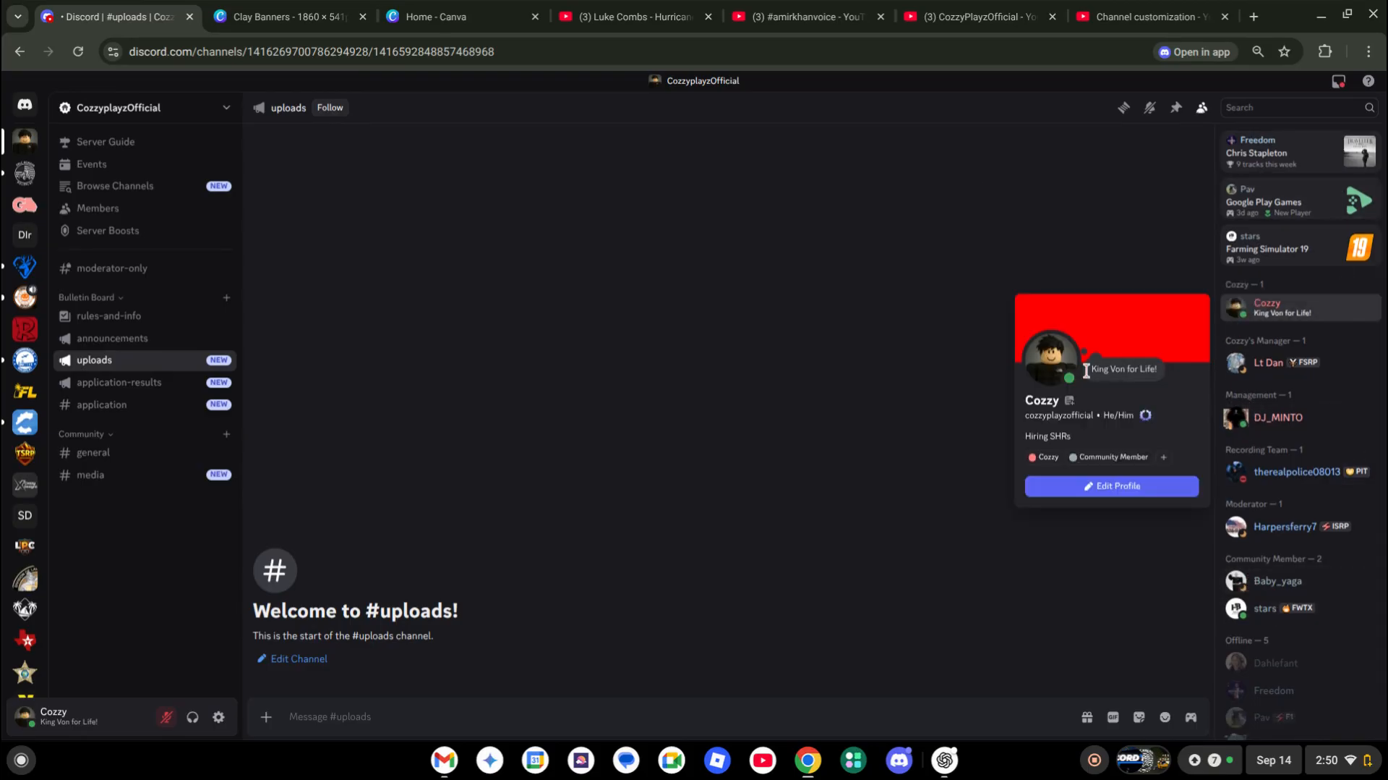
click(1043, 405)
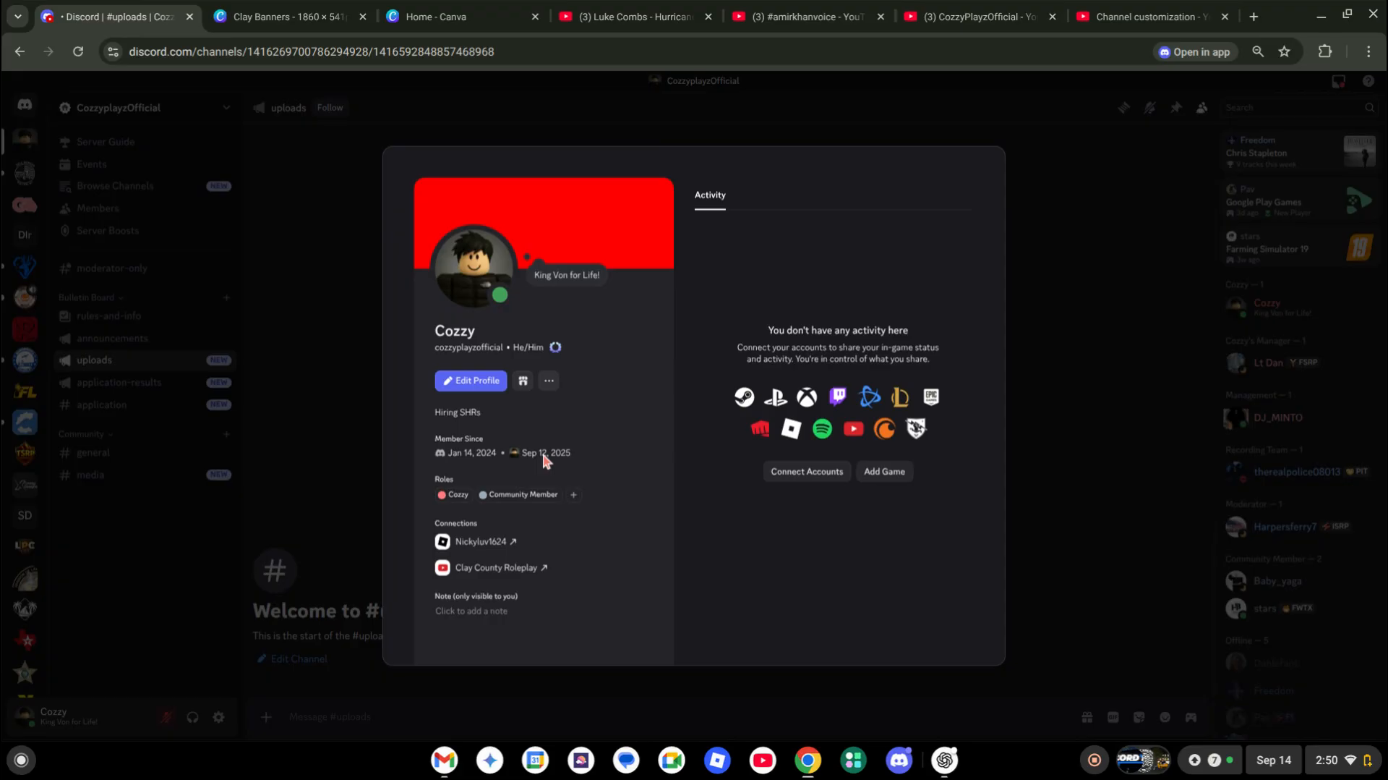
click(296, 380)
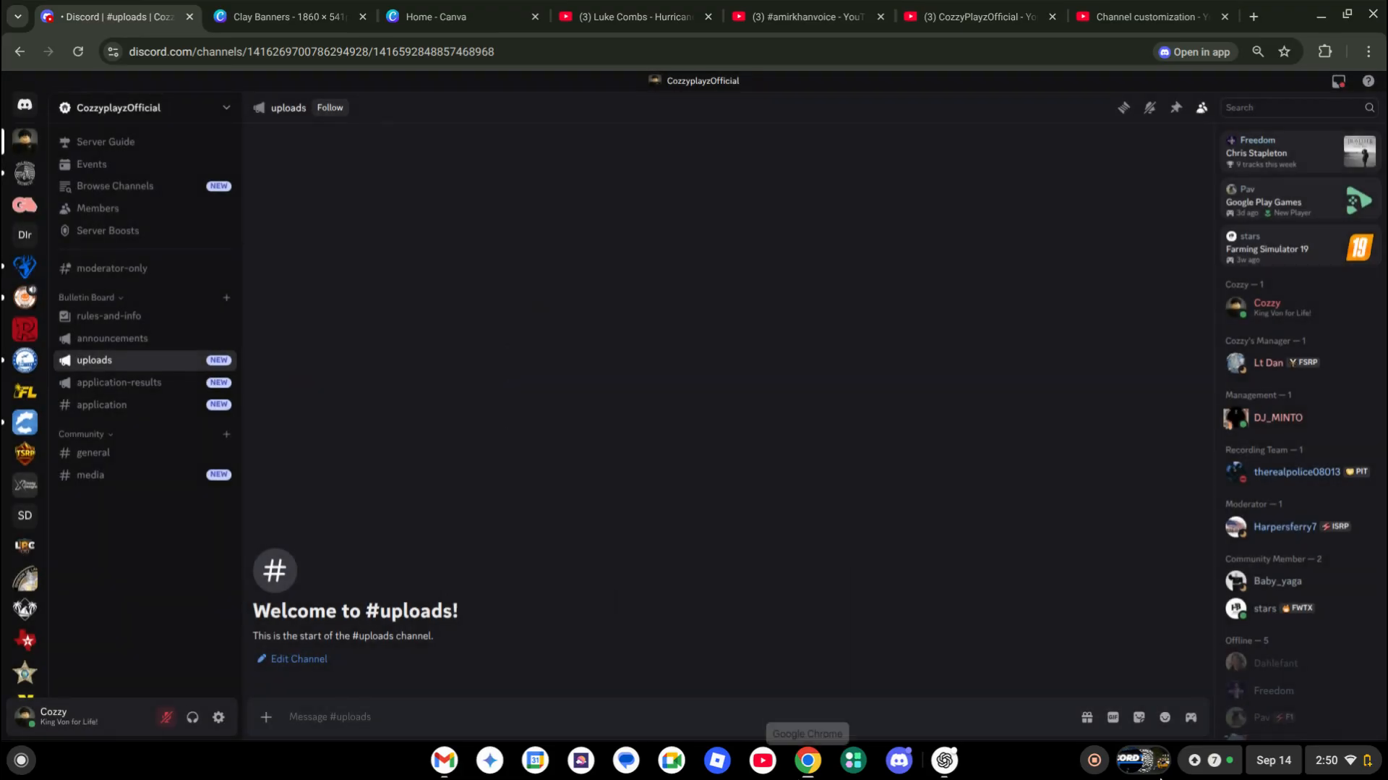